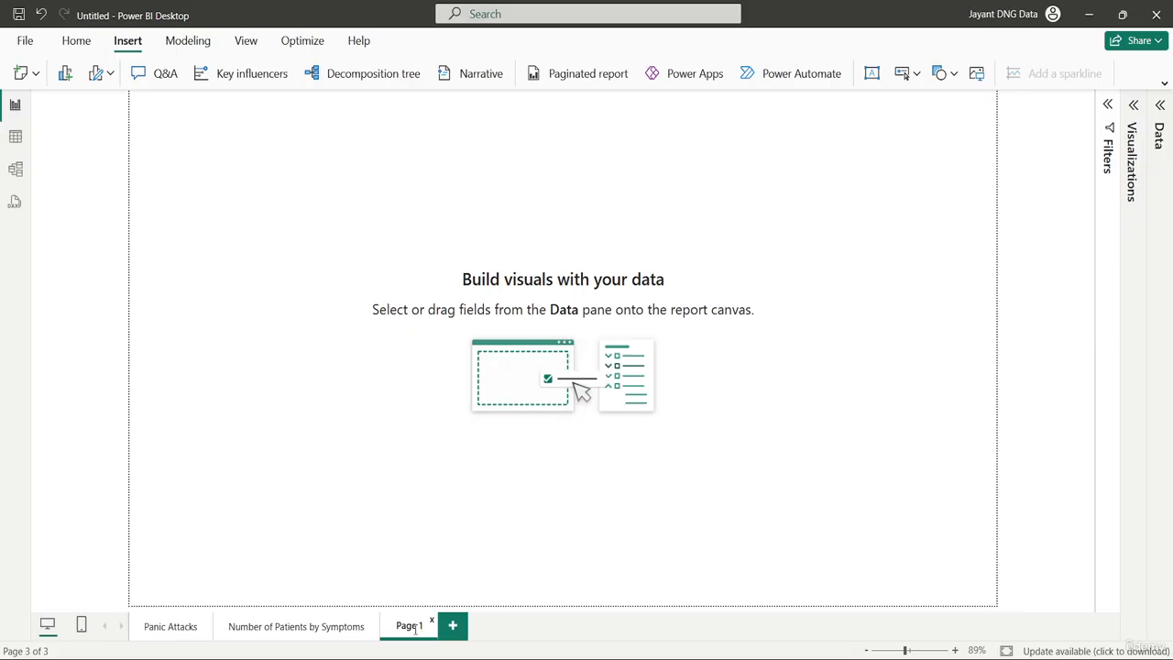
Rename the Page 1 report page as "other requirements"
double_click(415, 627)
type("other")
type(" require")
type("ments")
key("Return")
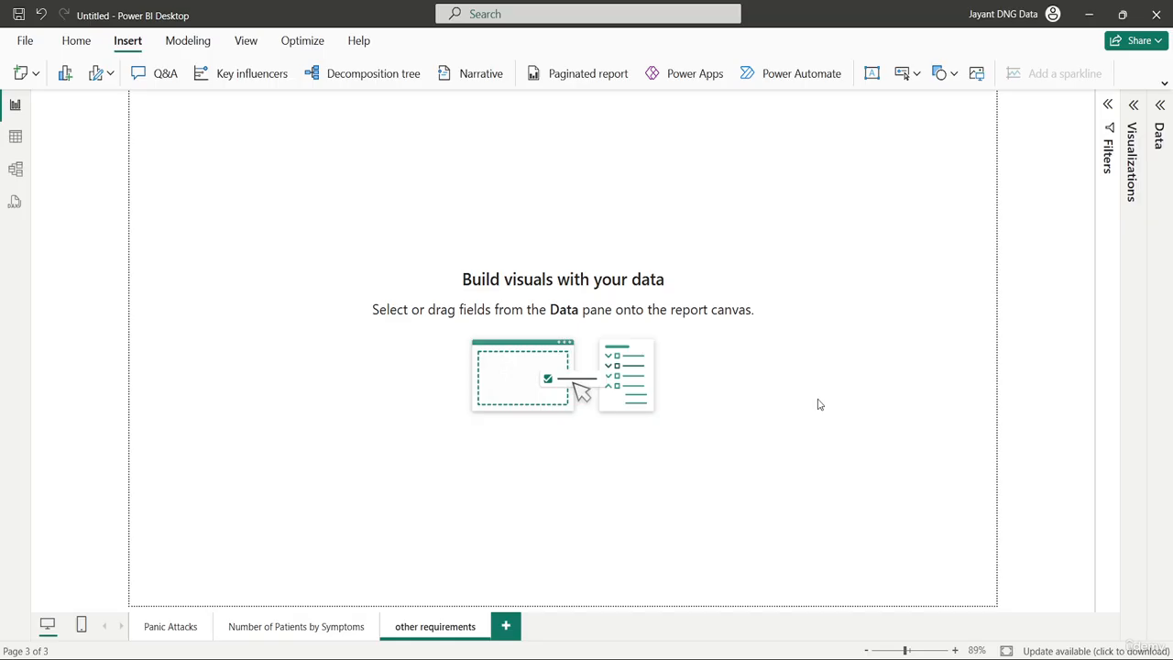
Set the page wallpaper to the light beige-grey recent colour with 50% transparency
left_click(1134, 107)
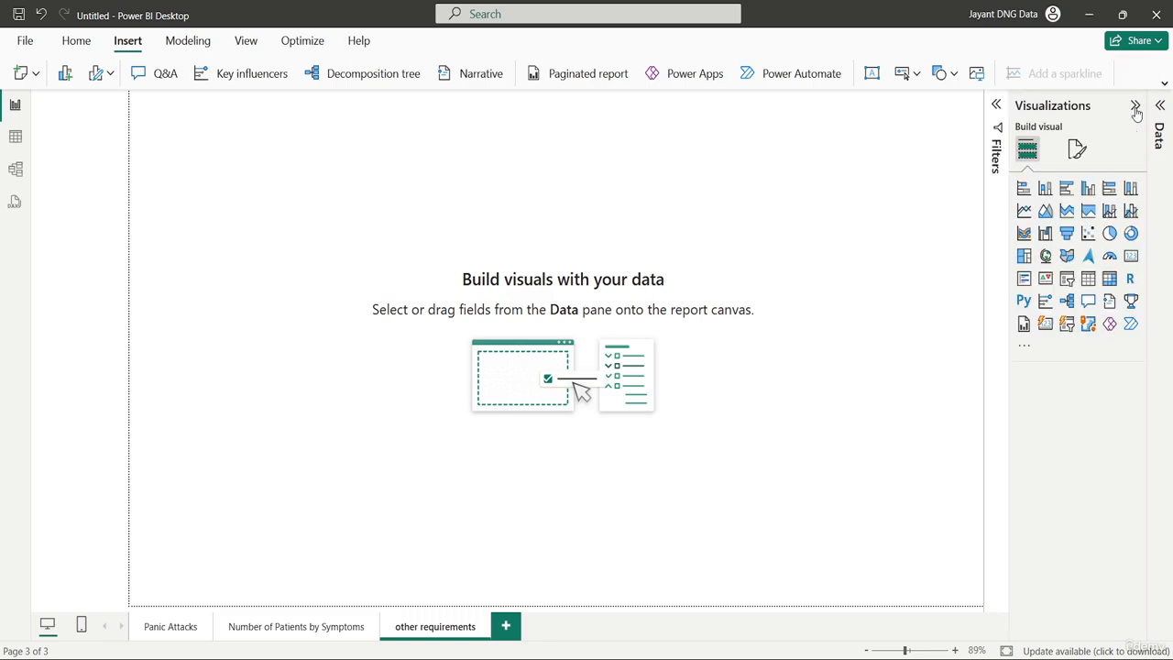
left_click(1078, 151)
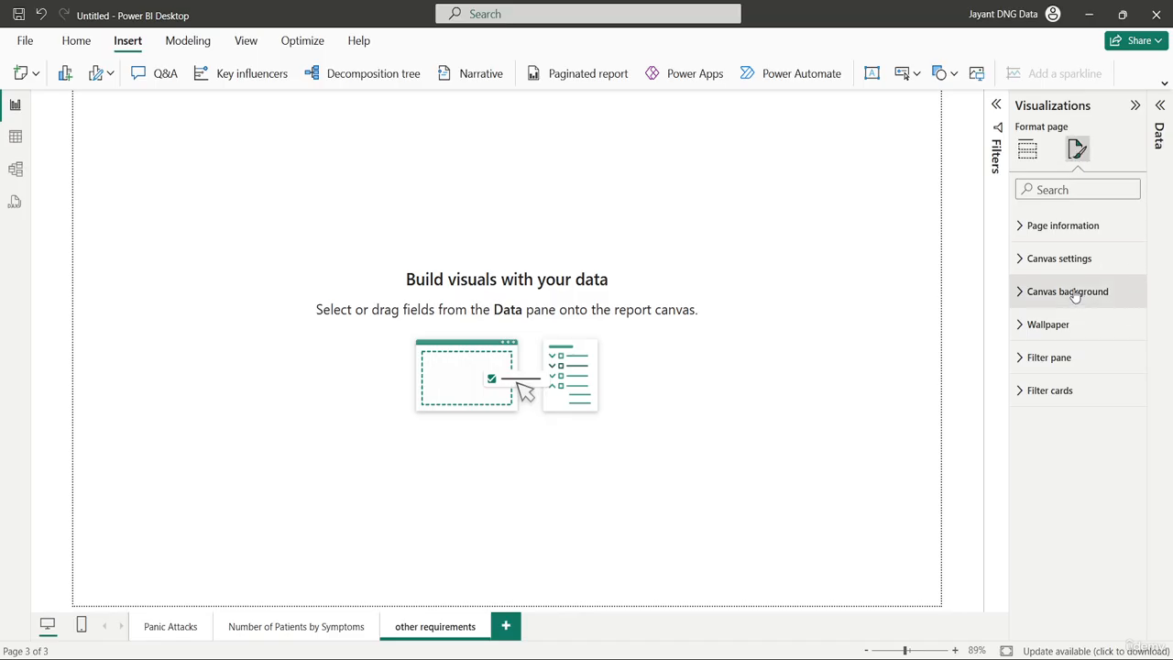
left_click(1072, 324)
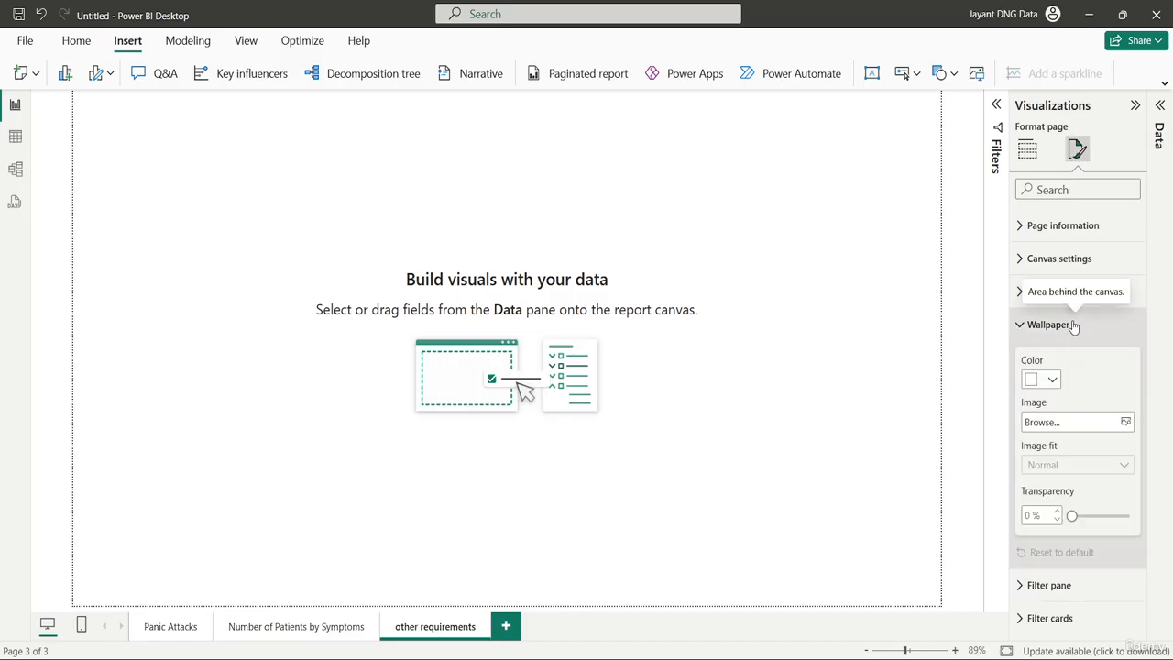
left_click(1050, 381)
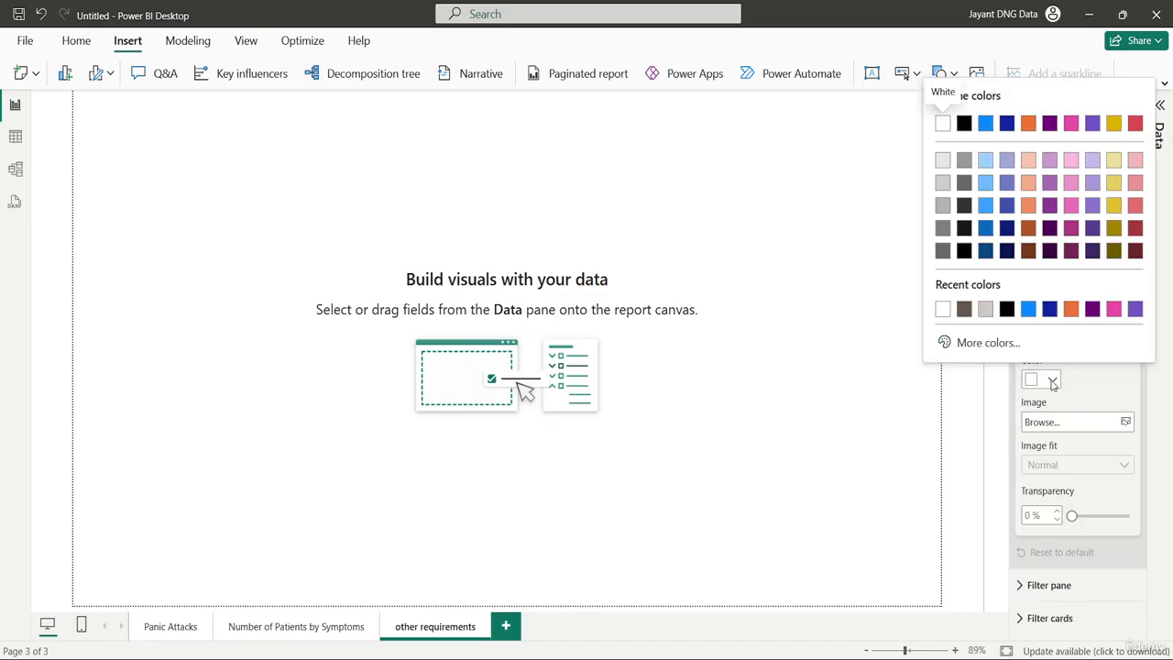
left_click(986, 310)
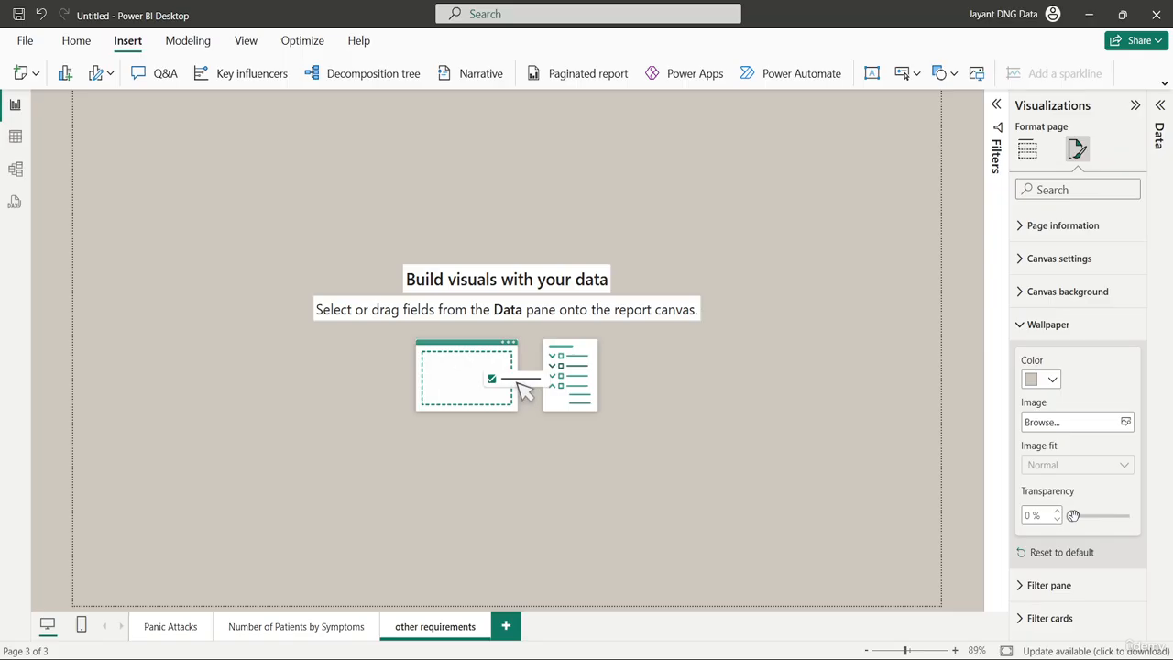
left_click_drag(1072, 517, 1099, 519)
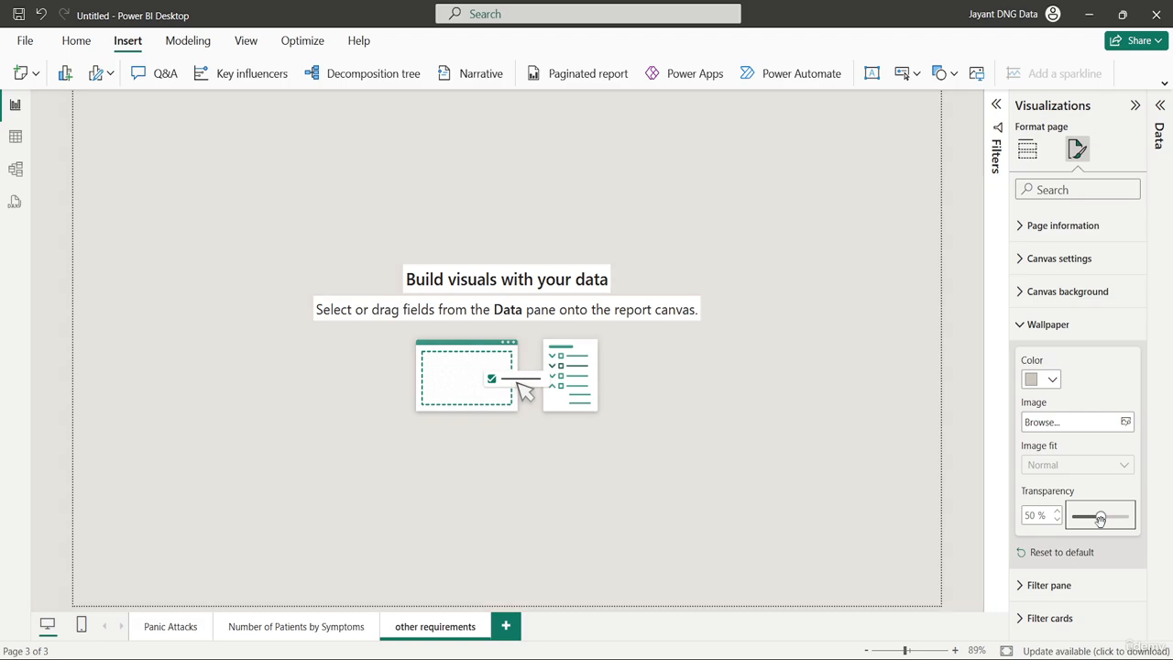
left_click(778, 364)
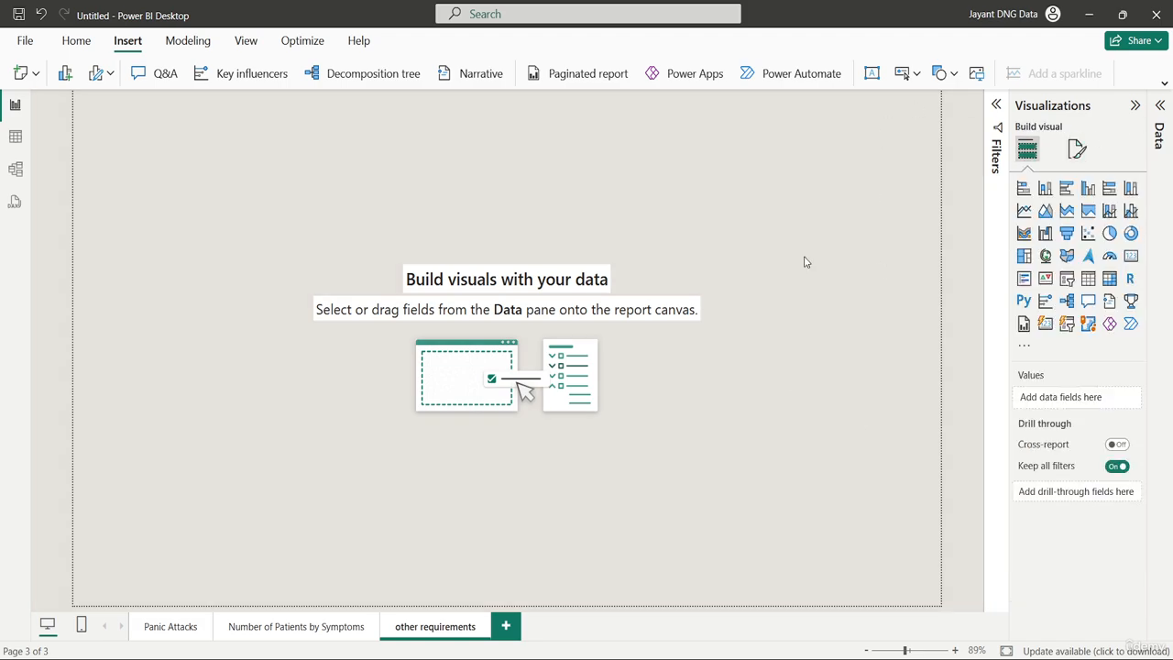
Hide the Filters pane and expand the ribbon to its full layout
left_click(248, 41)
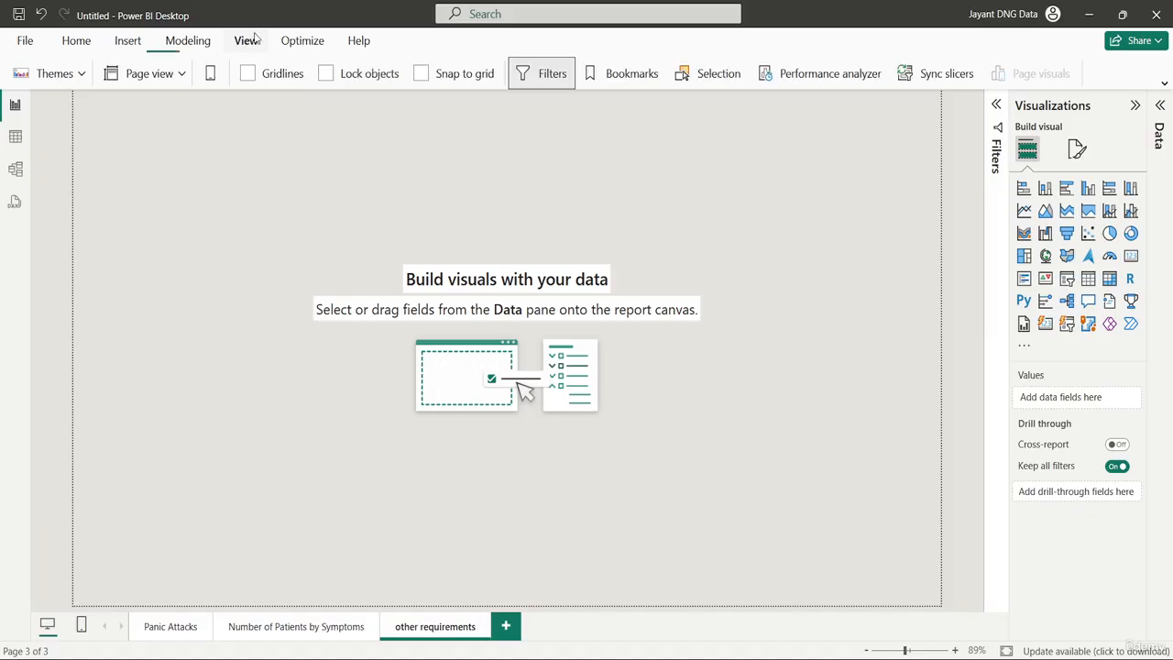
left_click(552, 78)
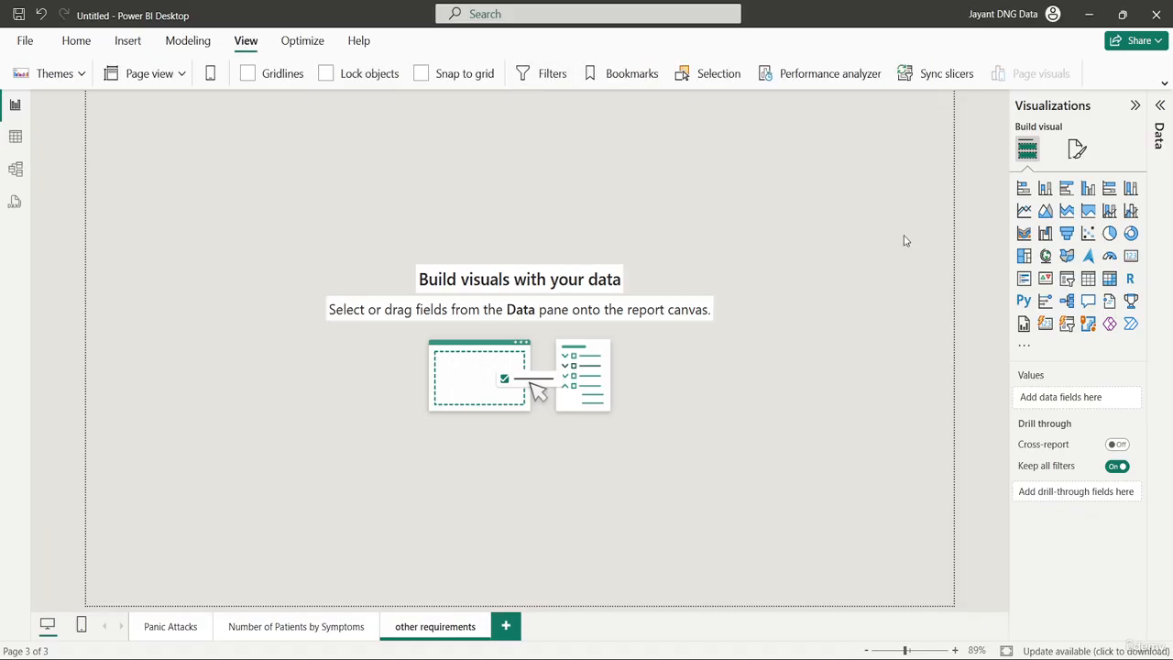
left_click(1165, 83)
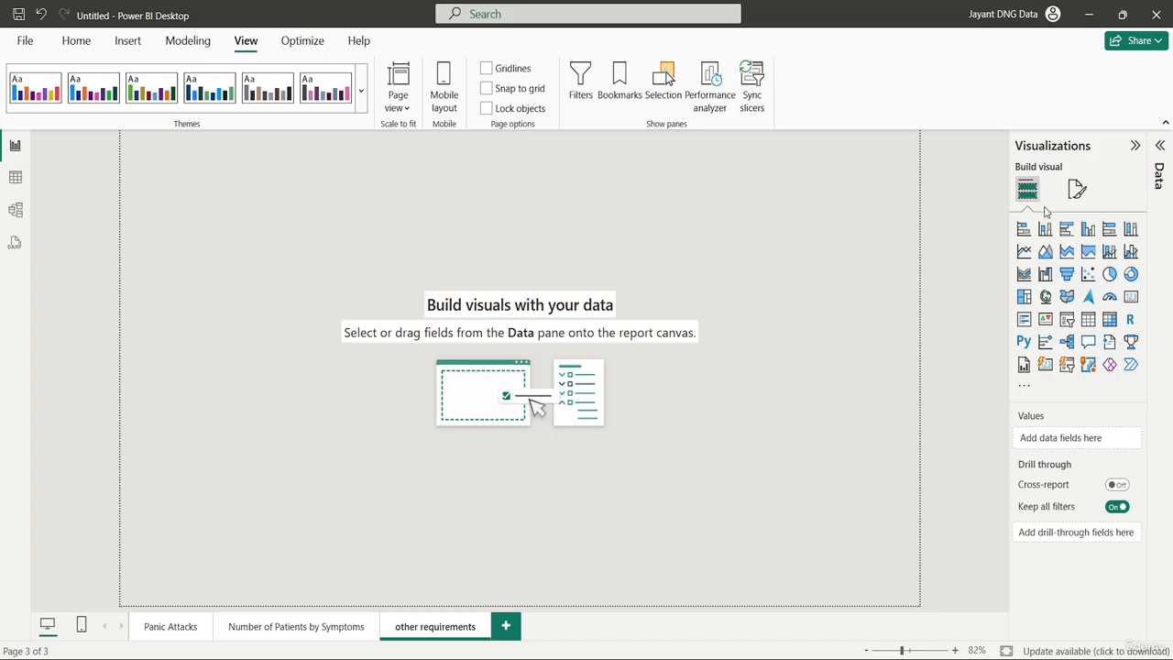
Add a slicer near the upper-left corner of the canvas and shorten it to well under half its height
left_click(1068, 322)
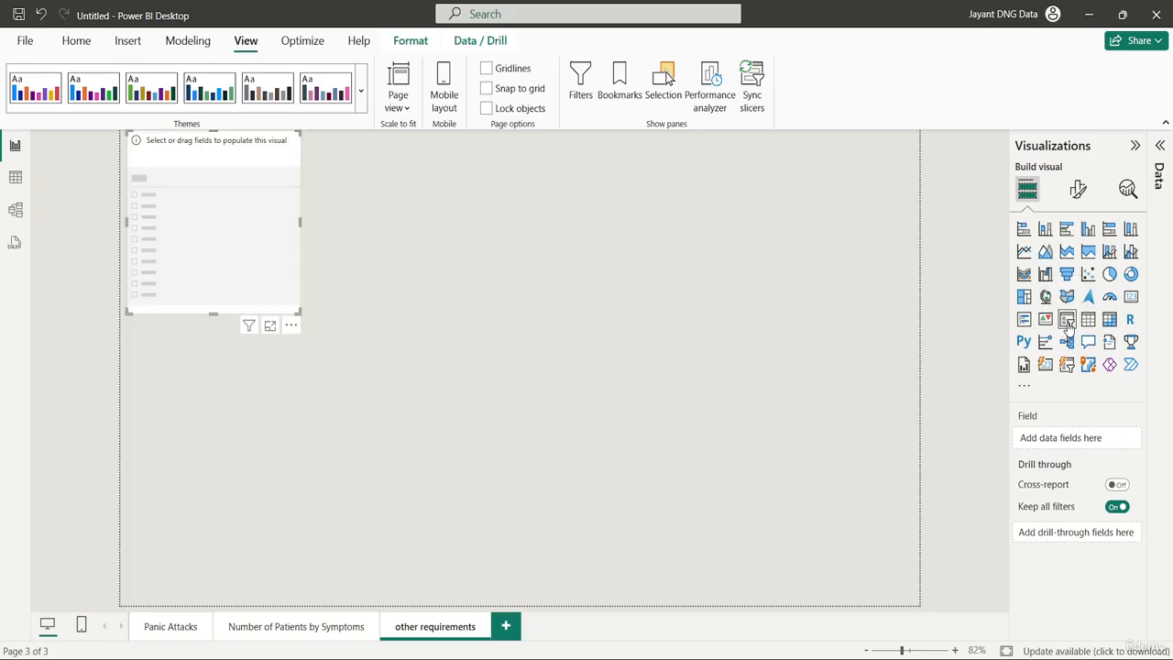
left_click_drag(262, 249, 272, 263)
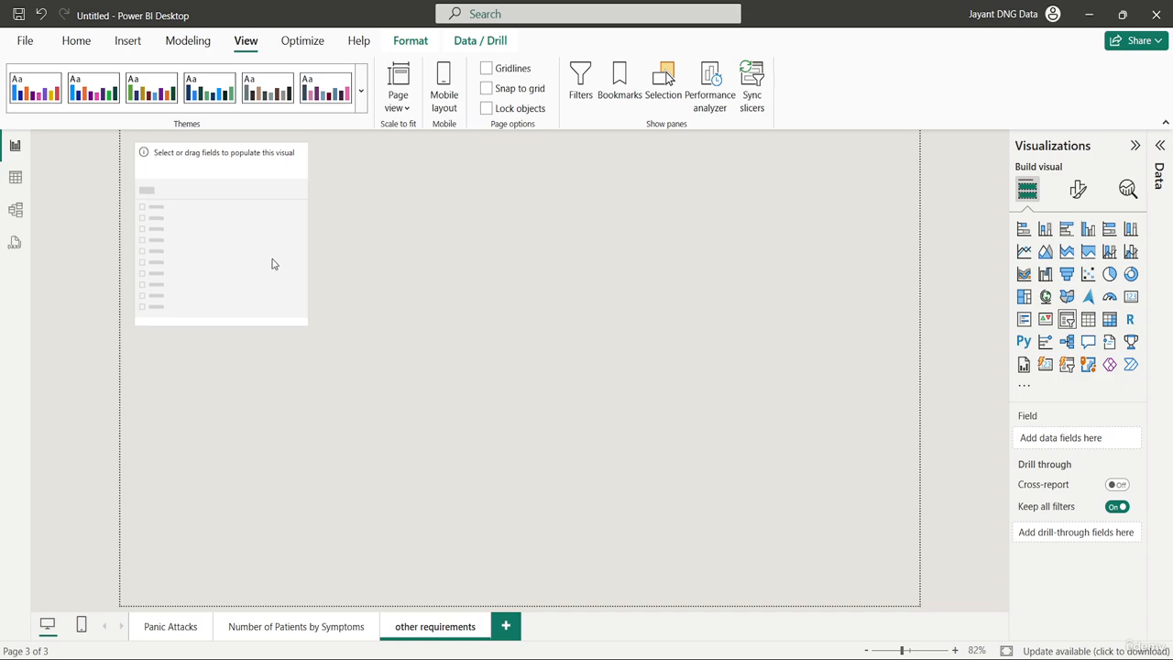
left_click_drag(221, 325, 219, 214)
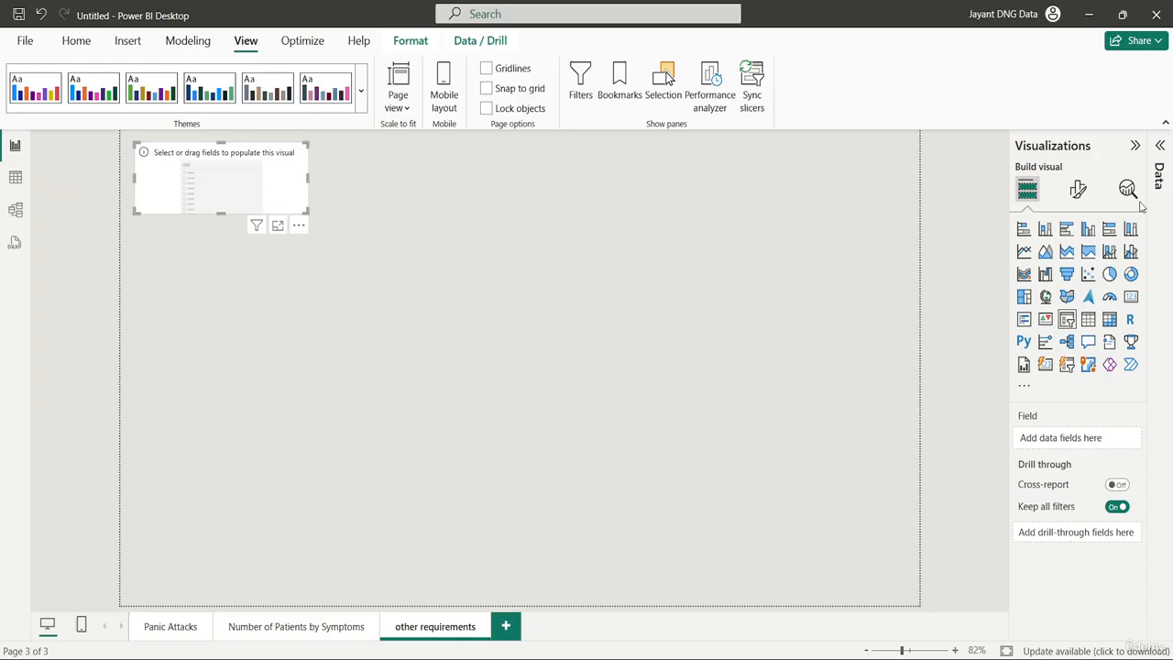
Show the data fields, search them for "panic sc", and clear the search
left_click(1161, 146)
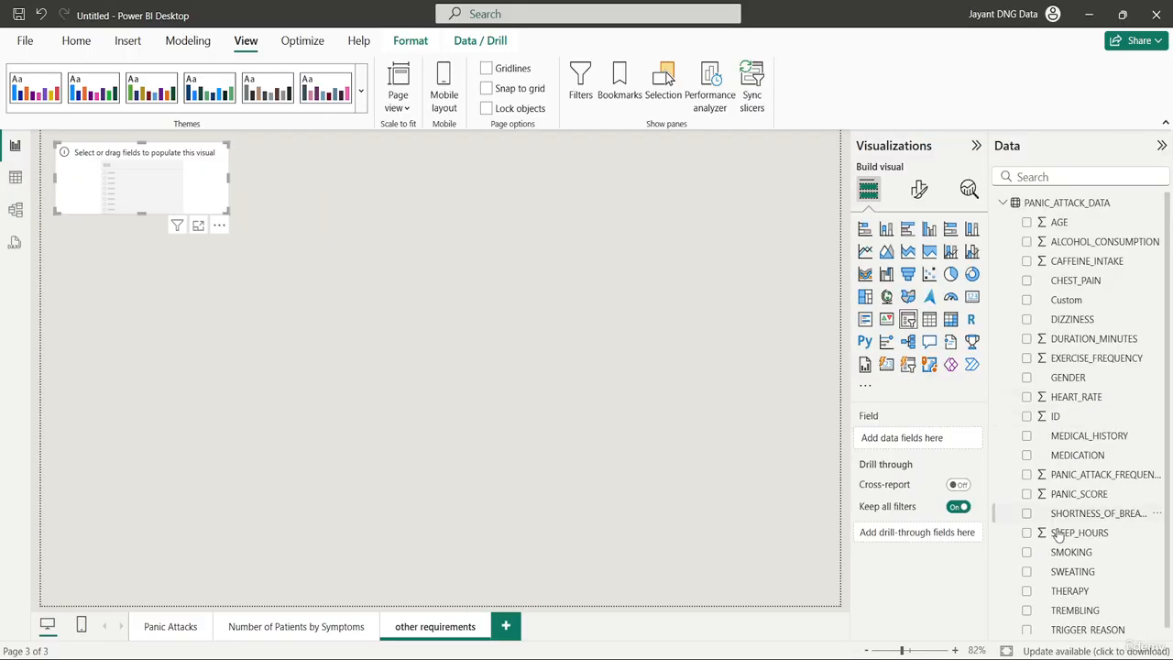
left_click(1101, 174)
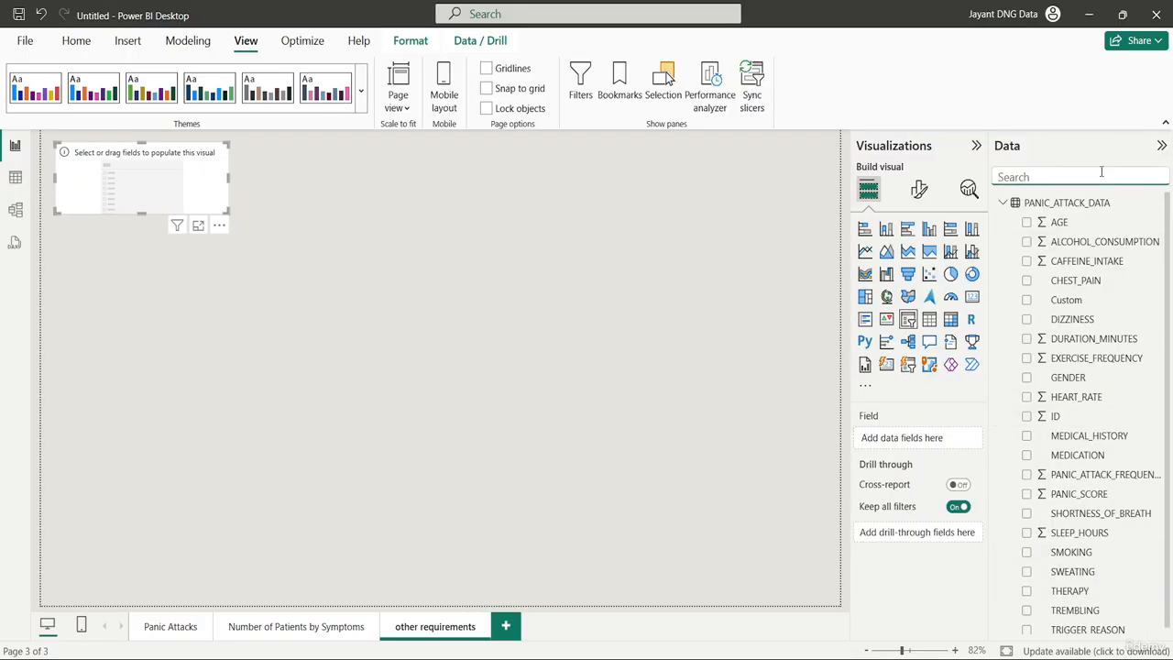
type("pani")
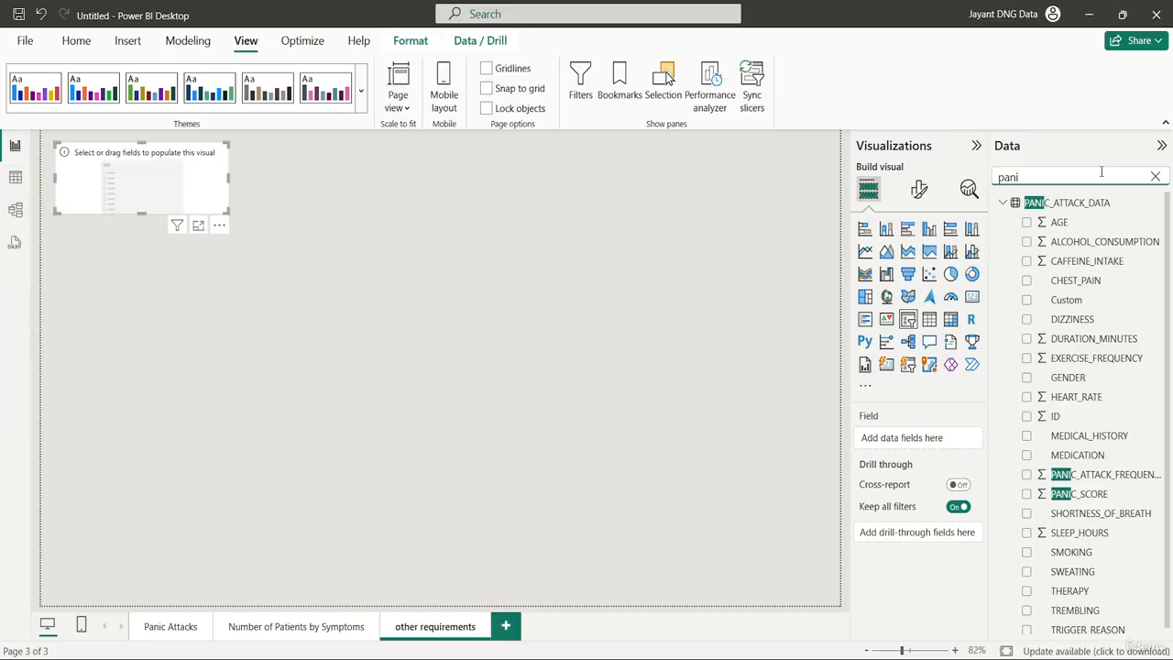
type("c sc")
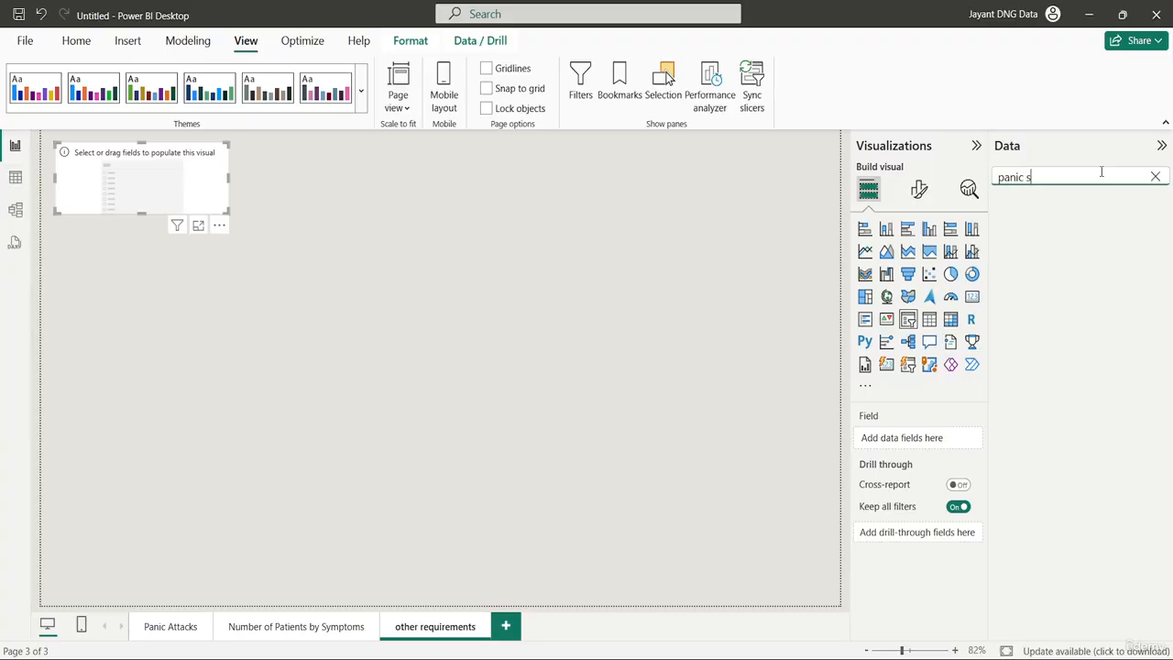
key("BackSpace")
key("BackSpace")
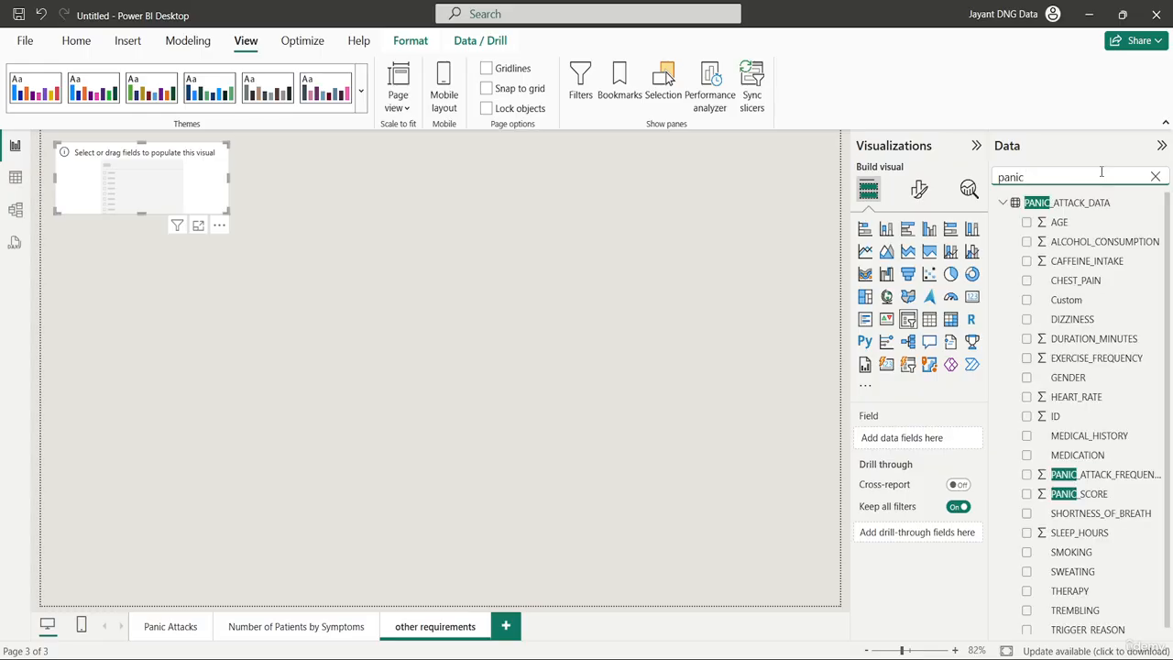
key("BackSpace")
key("BackSpace")
key("BackSpace")
key("BackSpace")
key("BackSpace")
key("BackSpace")
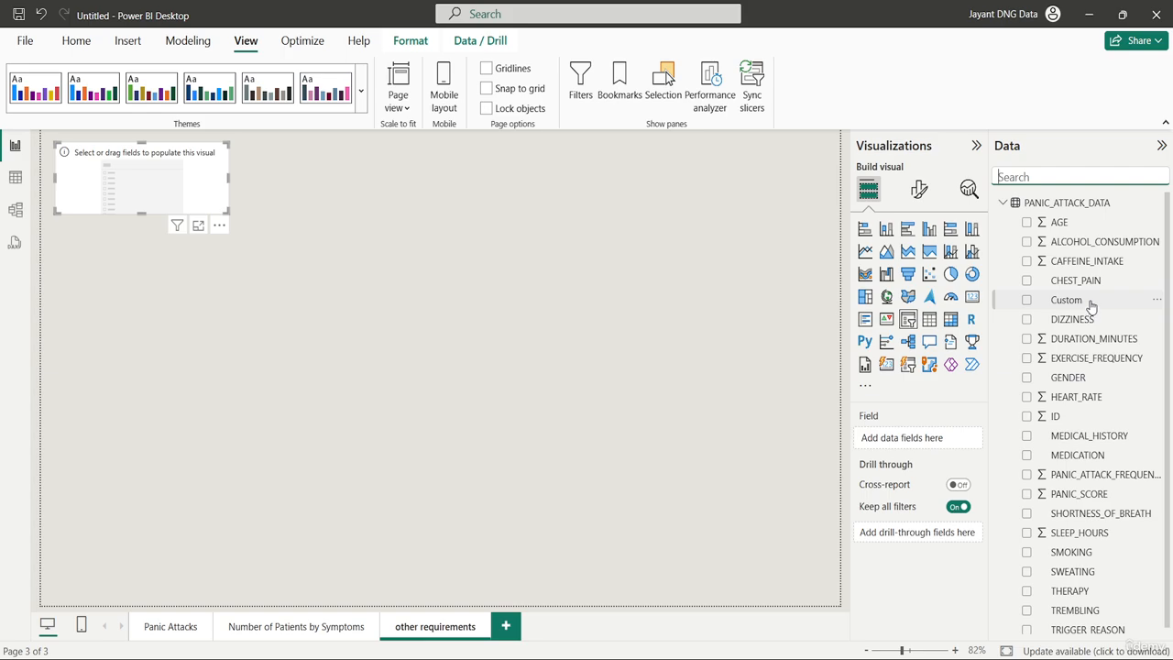
Assign the Custom field to the slicer and rename that field "Panic Score (HML)"
left_click_drag(1088, 305, 937, 442)
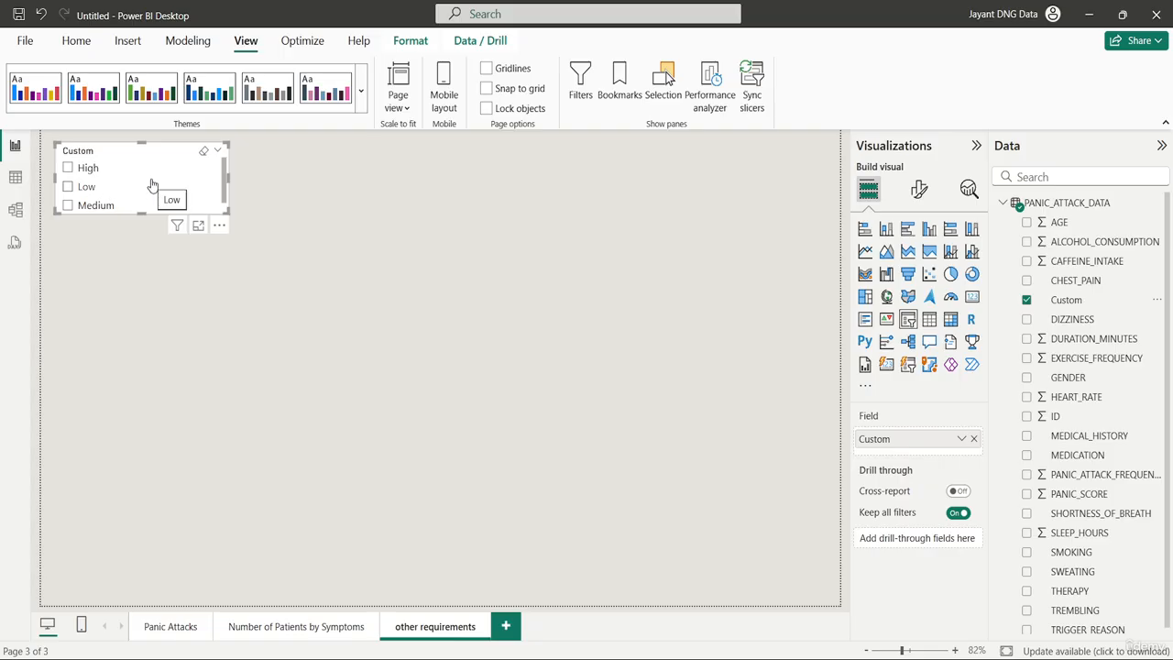
double_click(1083, 302)
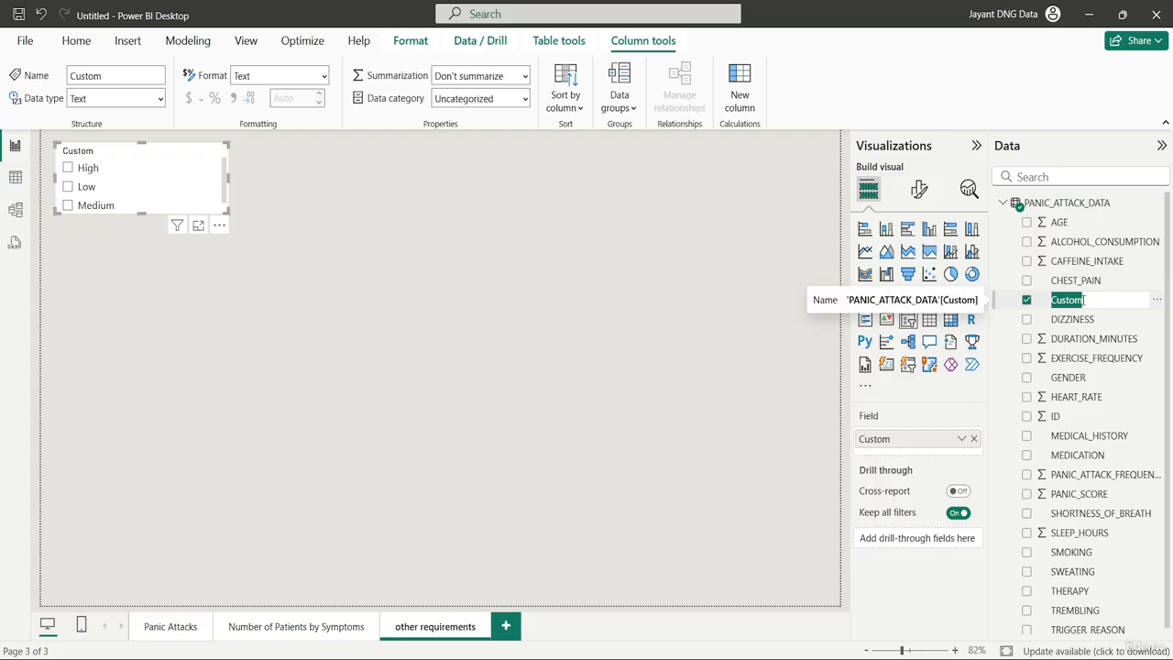
type("Panic Score (HML")
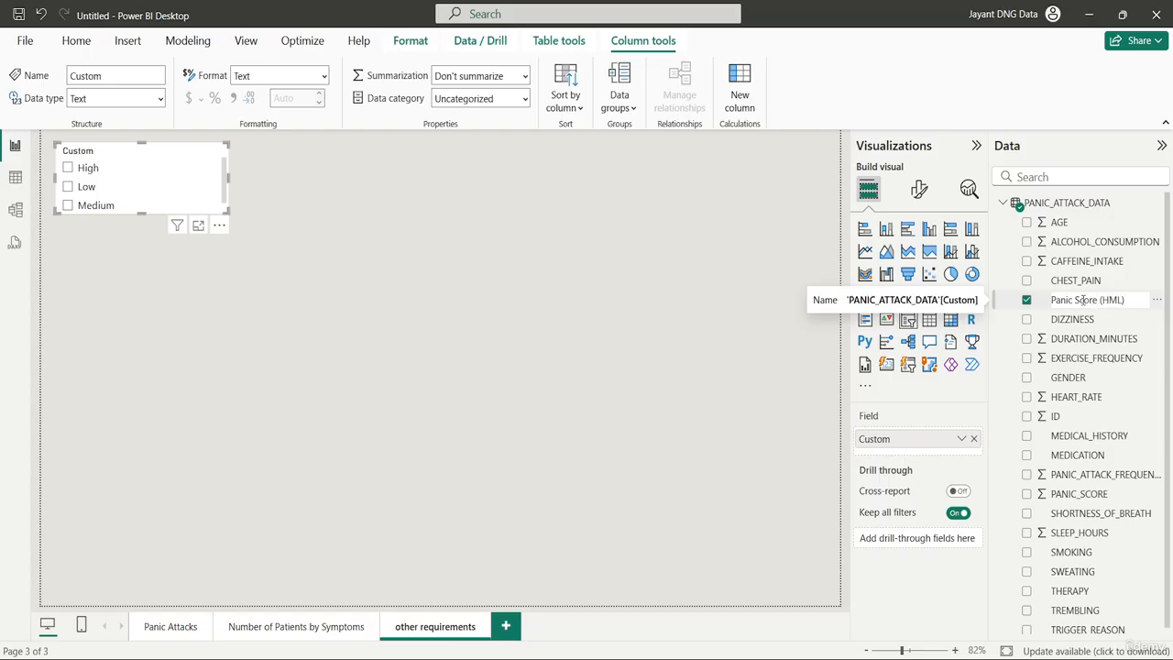
type(")")
key("Return")
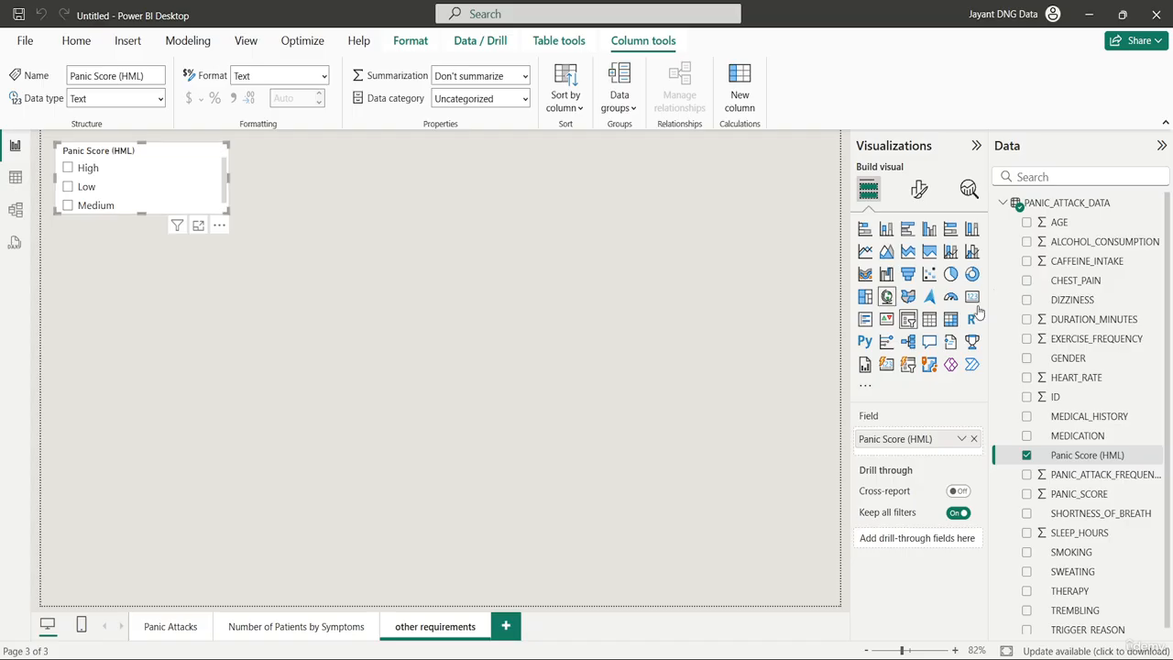
Turn off the background of the Panic Score (HML) slicer
left_click(920, 197)
left_click(927, 266)
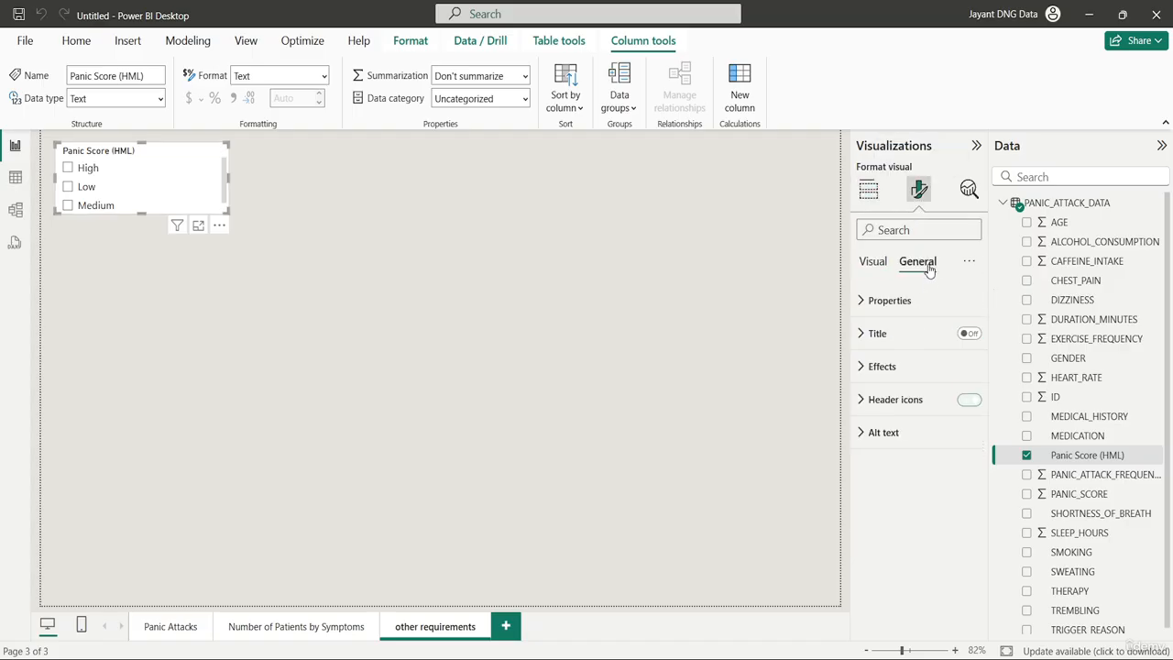
left_click(885, 366)
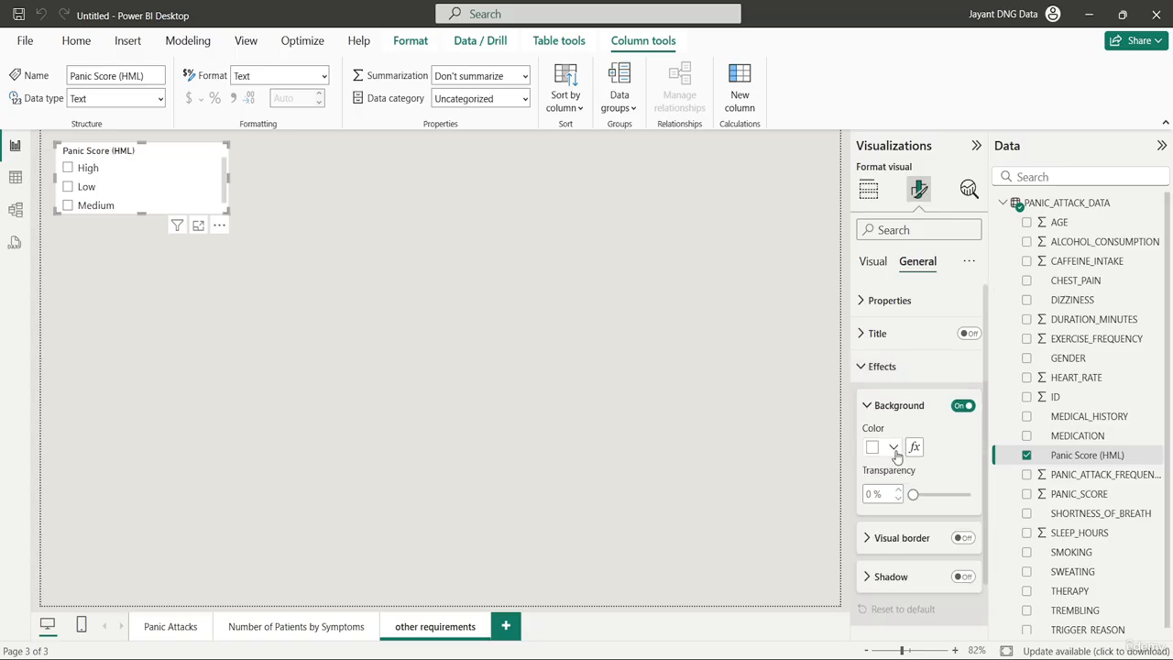
left_click(961, 406)
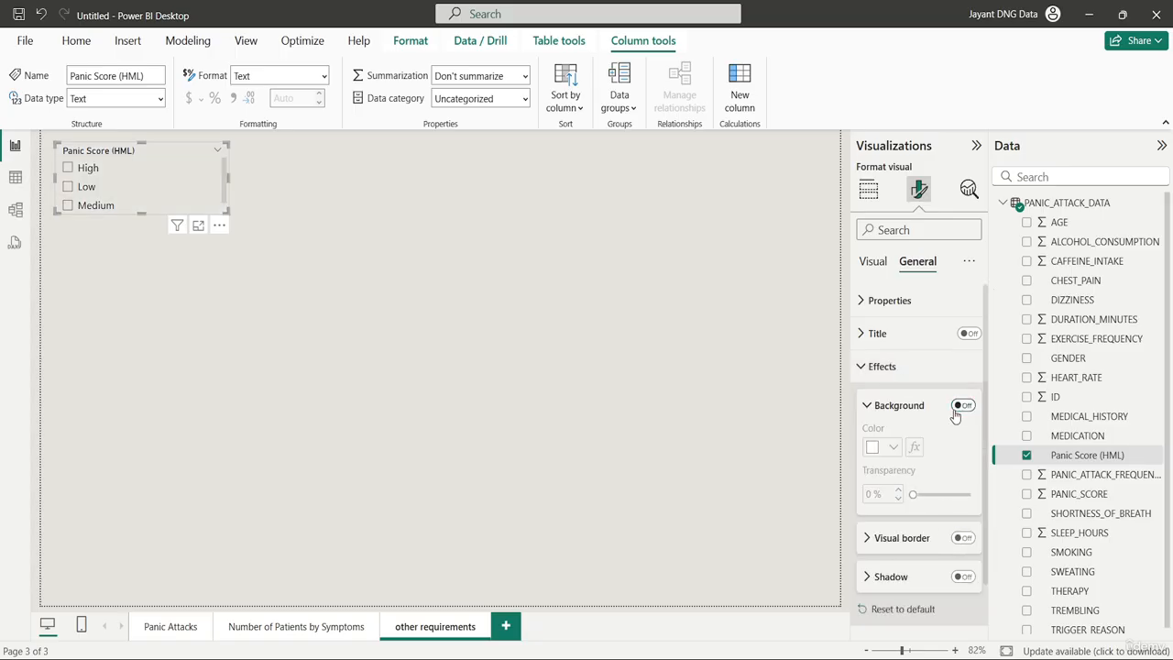
Enable the visual border on the Panic Score (HML) slicer and colour it white
left_click(963, 540)
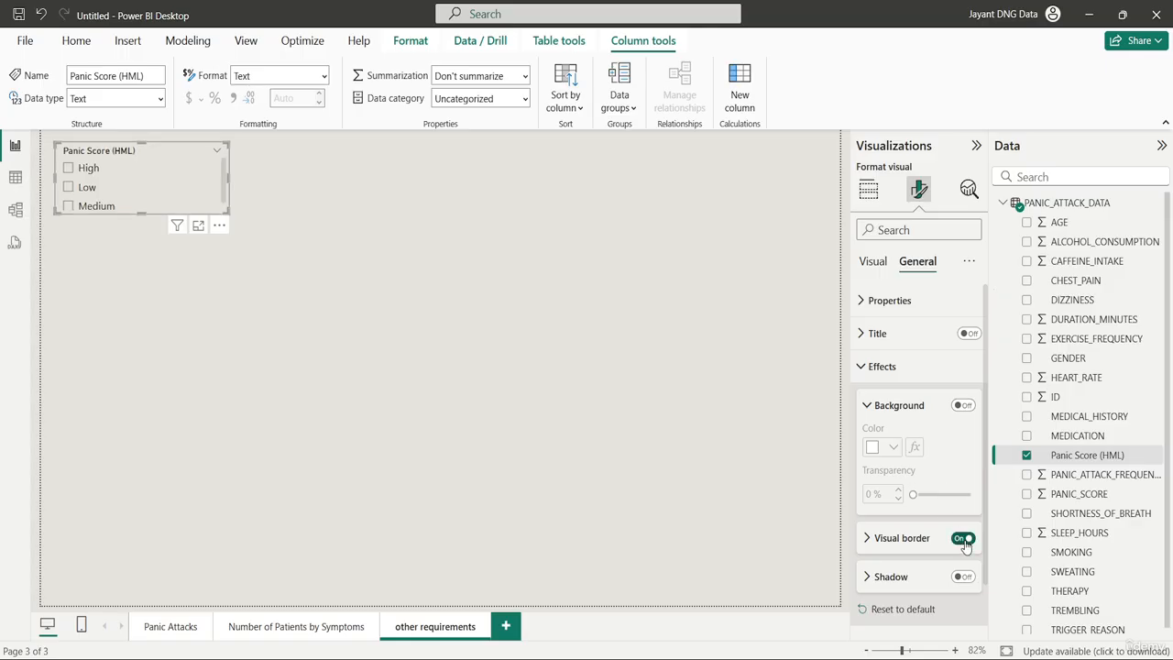
left_click(919, 542)
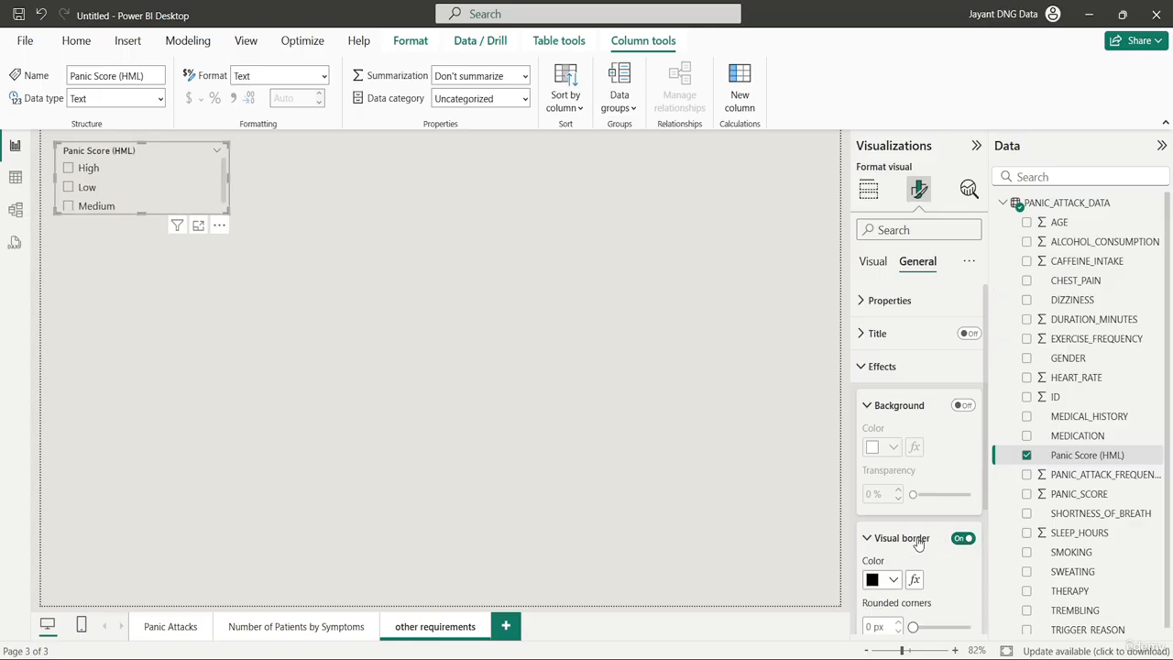
scroll(919, 543, "down", 3)
left_click(893, 503)
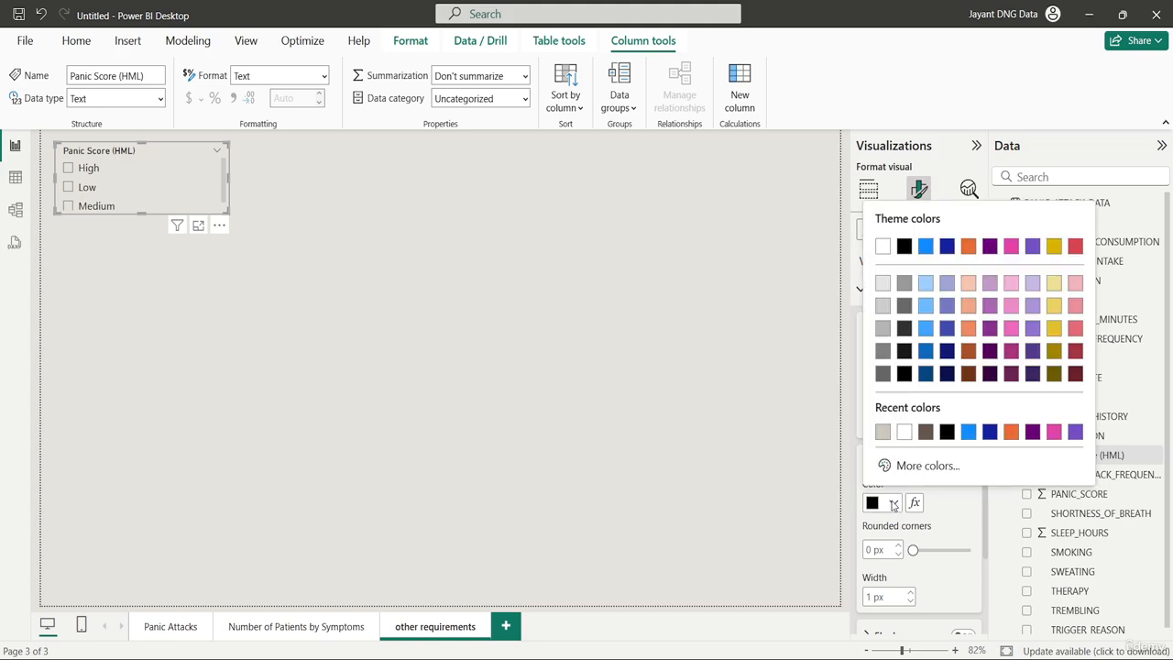
left_click(906, 433)
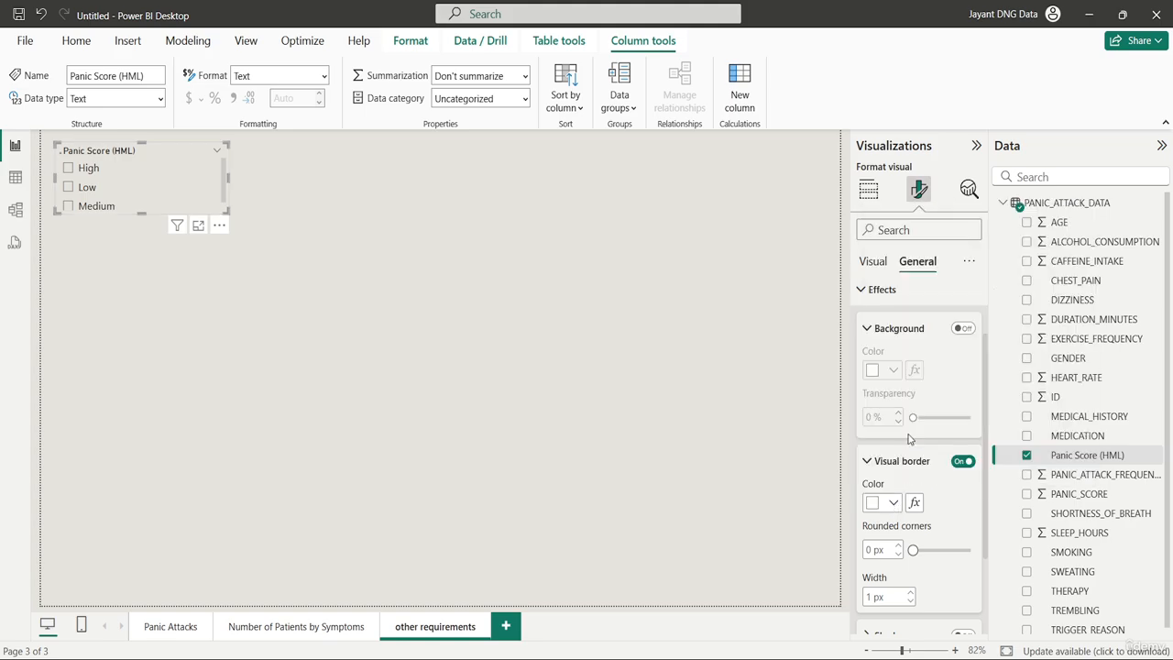
left_click(425, 326)
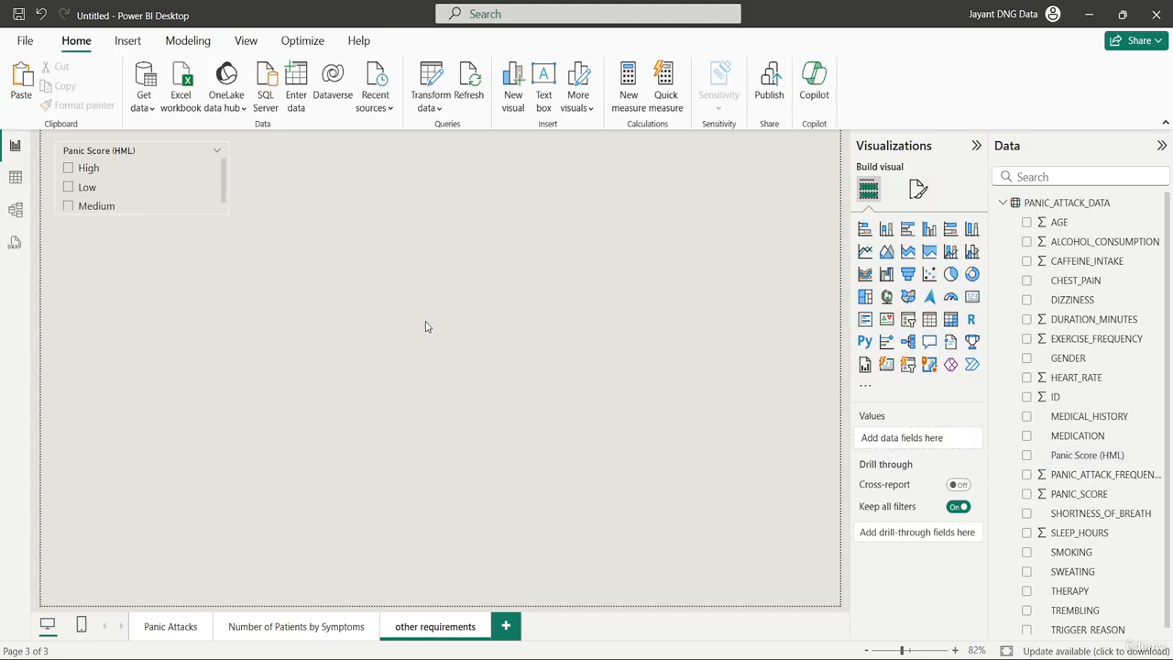
Change the visual border colour of the Panic Score (HML) slicer to the recently used dark brown
left_click(151, 158)
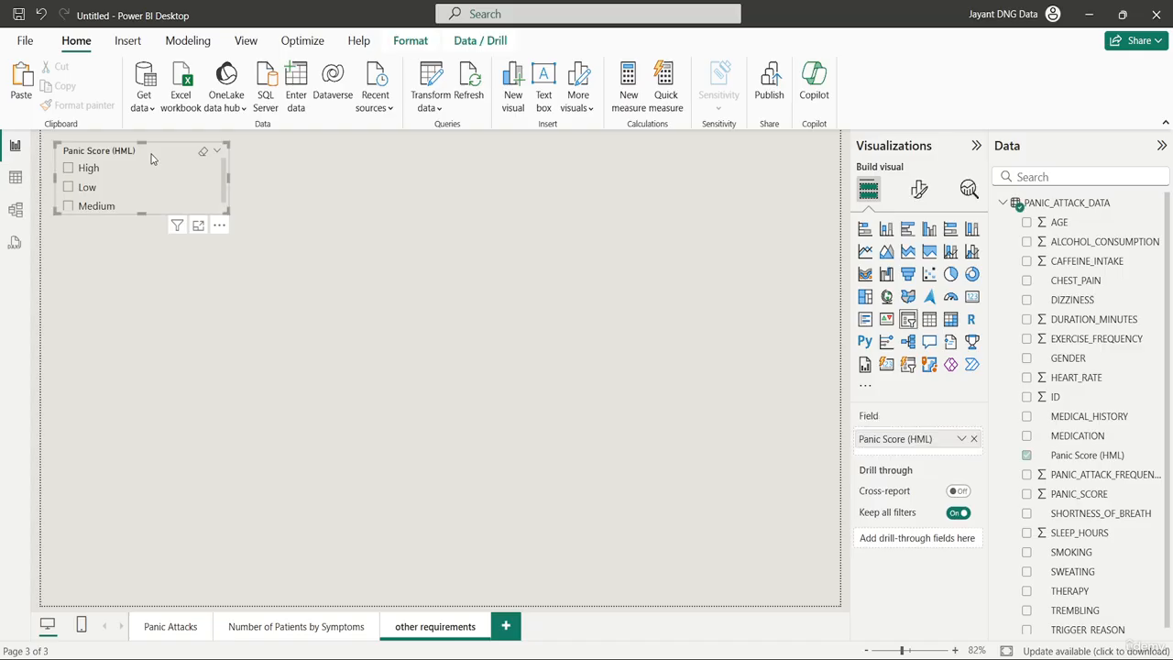
left_click(250, 231)
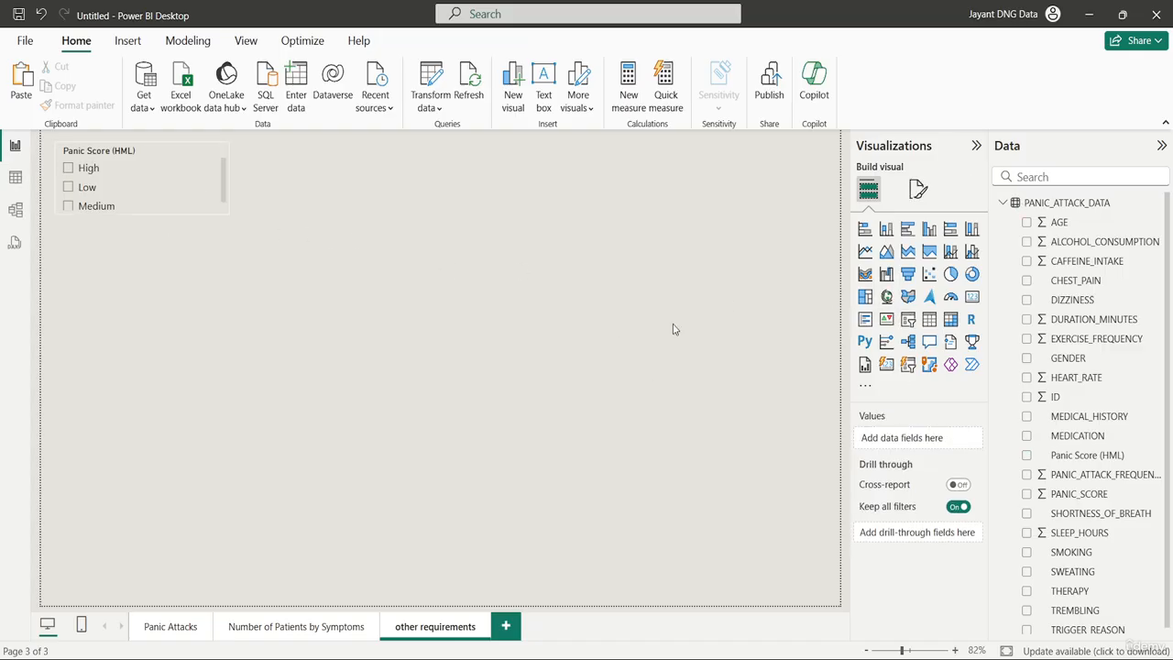
left_click(918, 193)
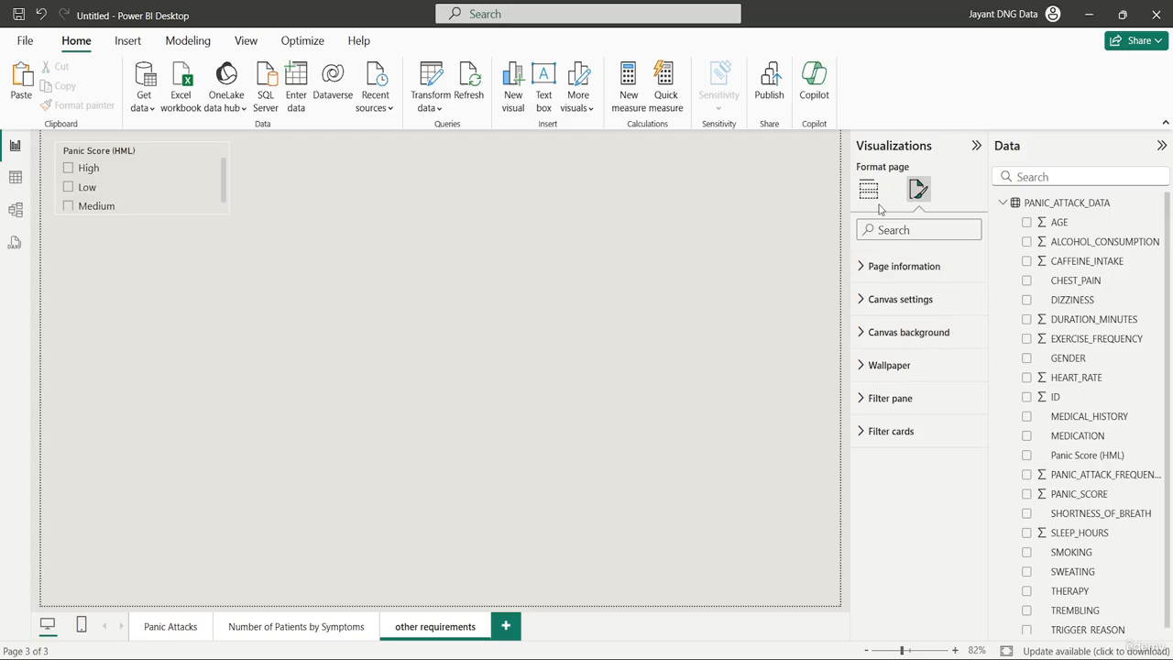
left_click(155, 159)
left_click(921, 264)
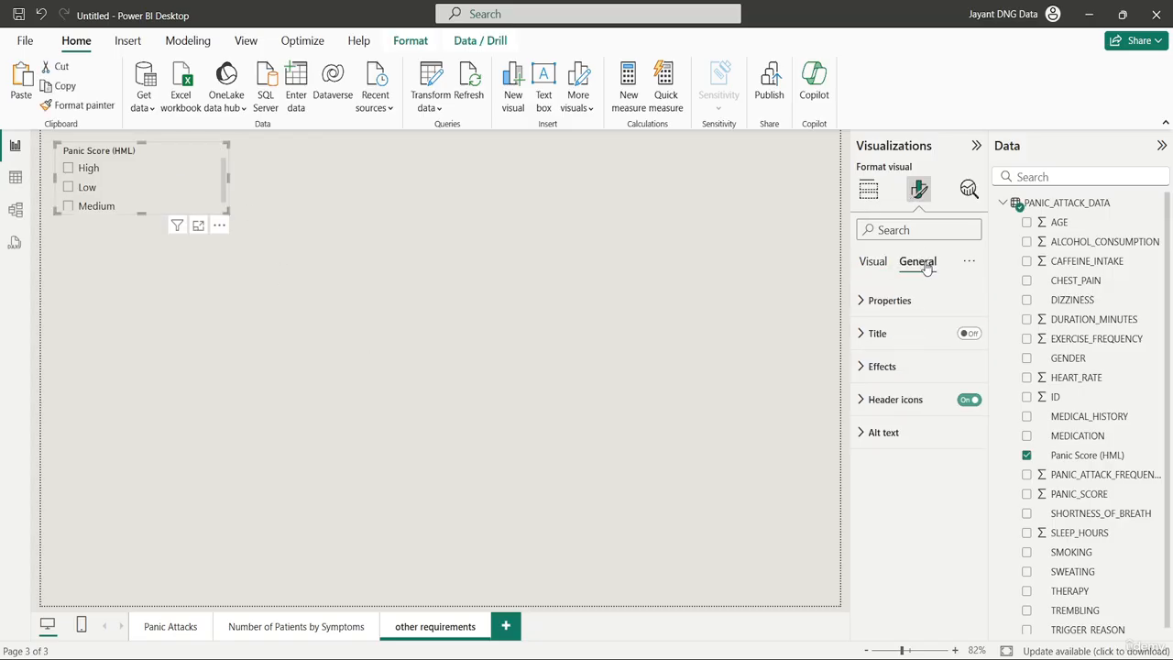
left_click(898, 368)
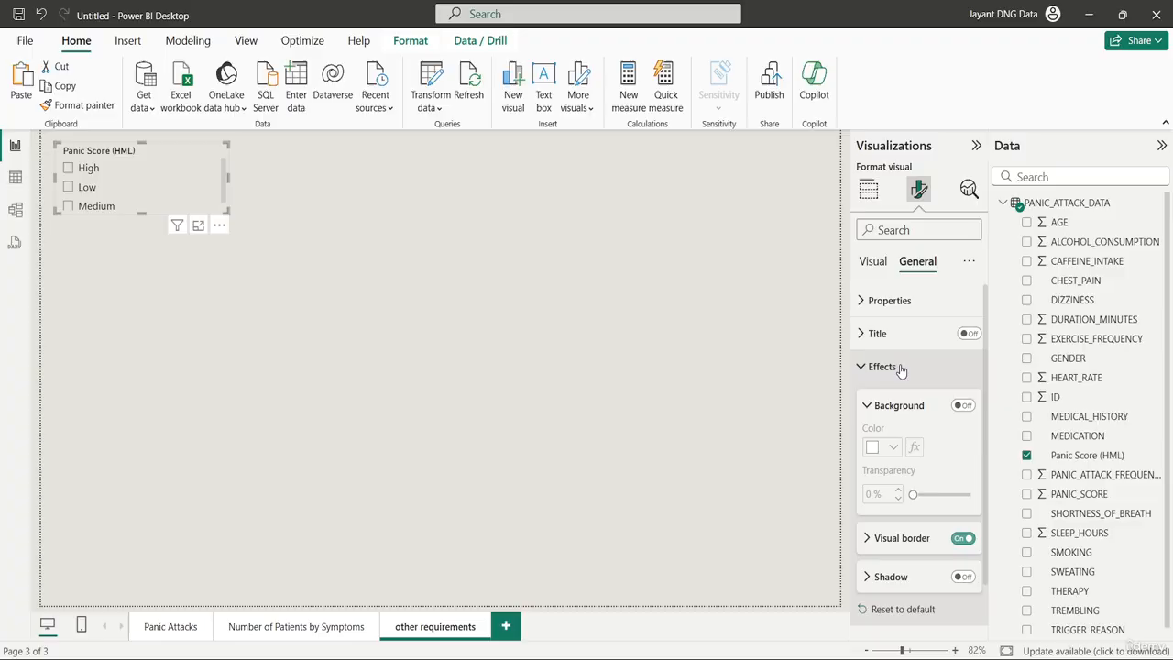
left_click(900, 538)
scroll(907, 540, "down", 2)
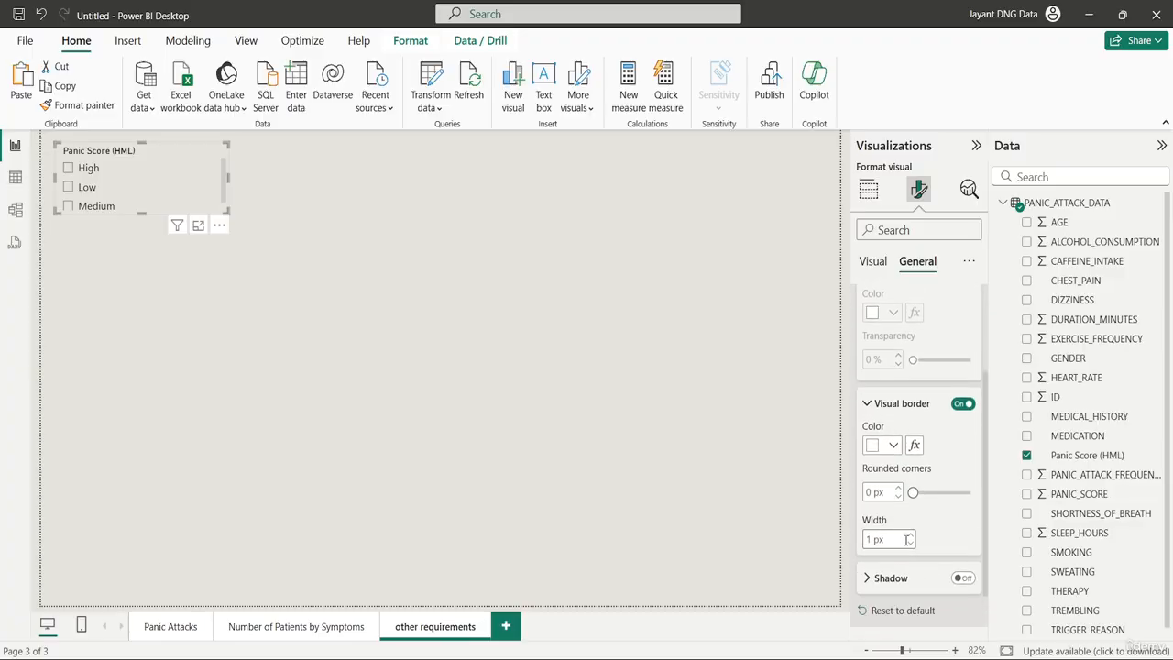
left_click(893, 446)
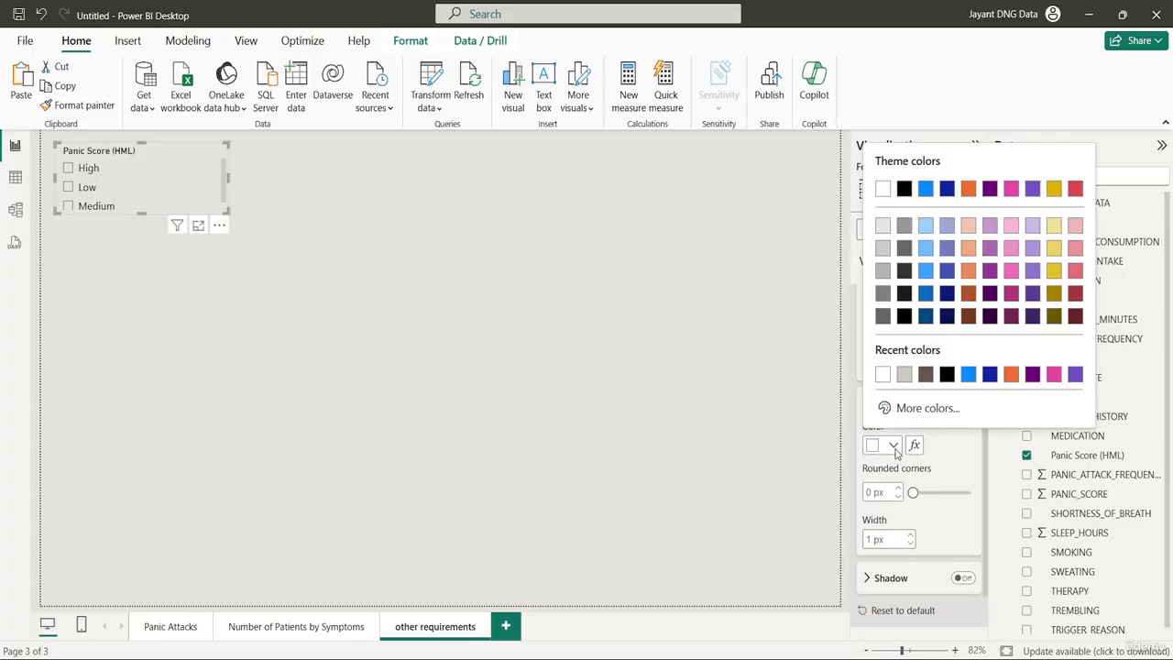
left_click(925, 375)
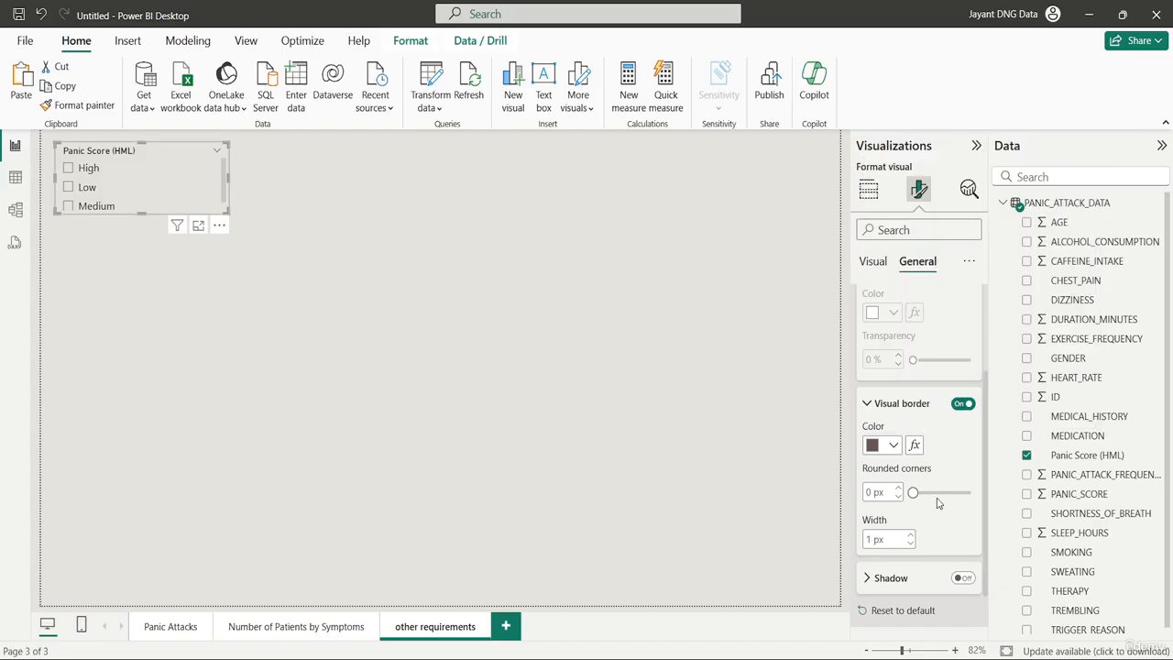
Enable the shadow on the Panic Score (HML) slicer and colour it the same dark brown as its border
scroll(939, 503, "down", 1)
left_click(963, 531)
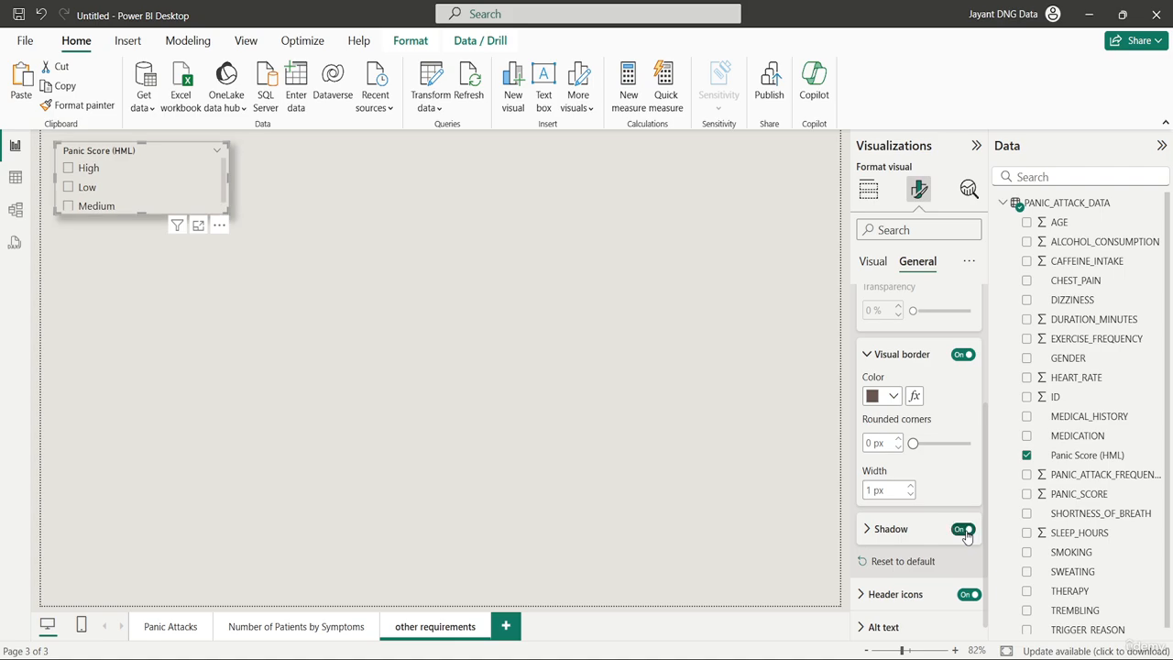
scroll(903, 527, "down", 1)
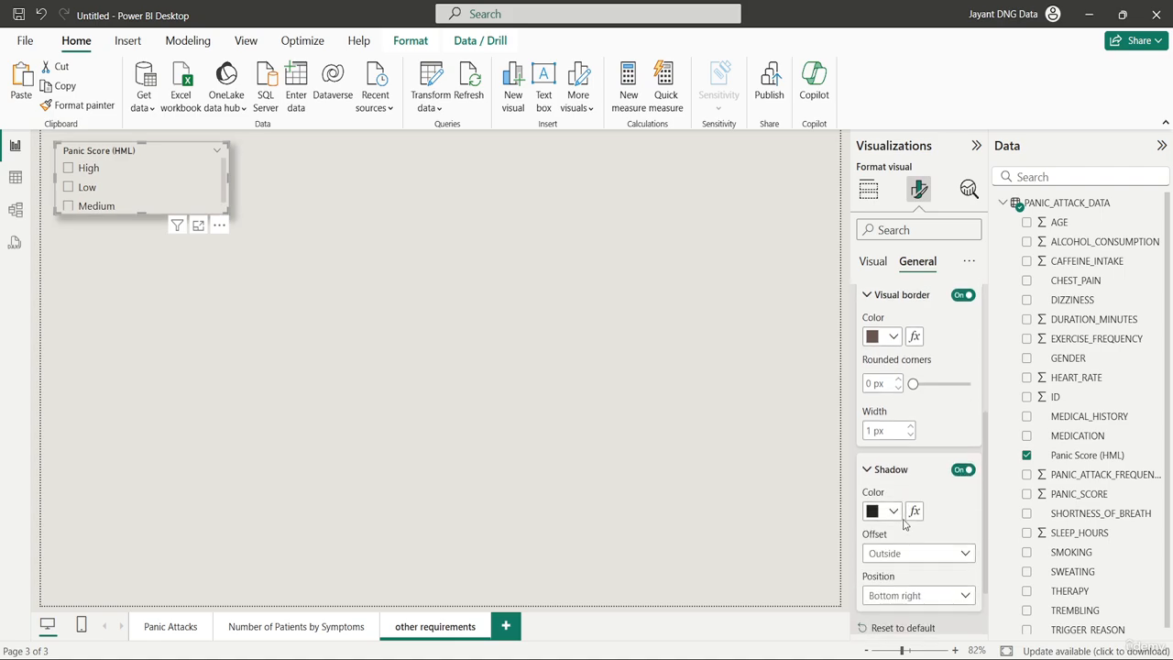
left_click(892, 506)
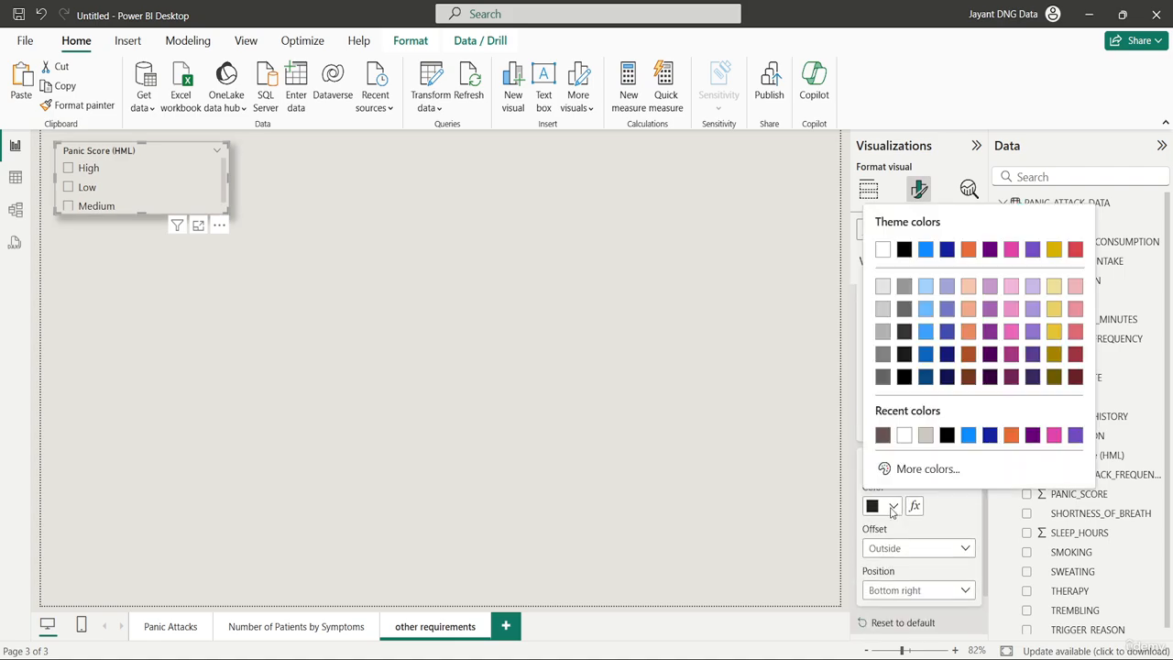
left_click(883, 436)
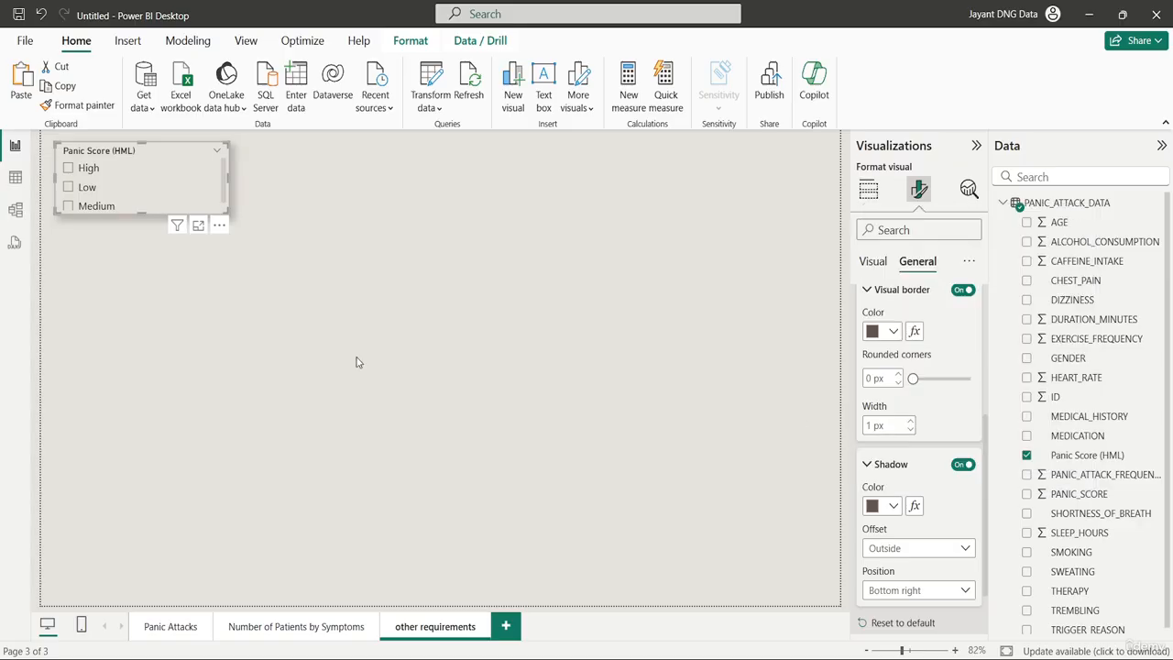
left_click(326, 317)
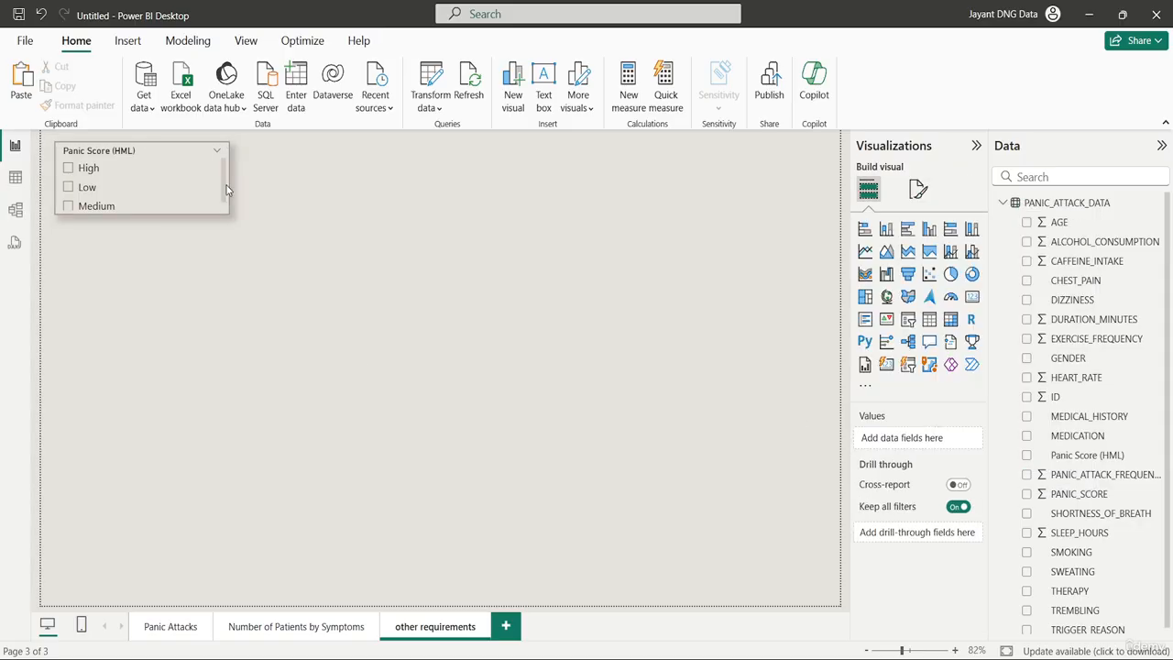
scroll(162, 182, "down", 1)
scroll(162, 181, "up", 1)
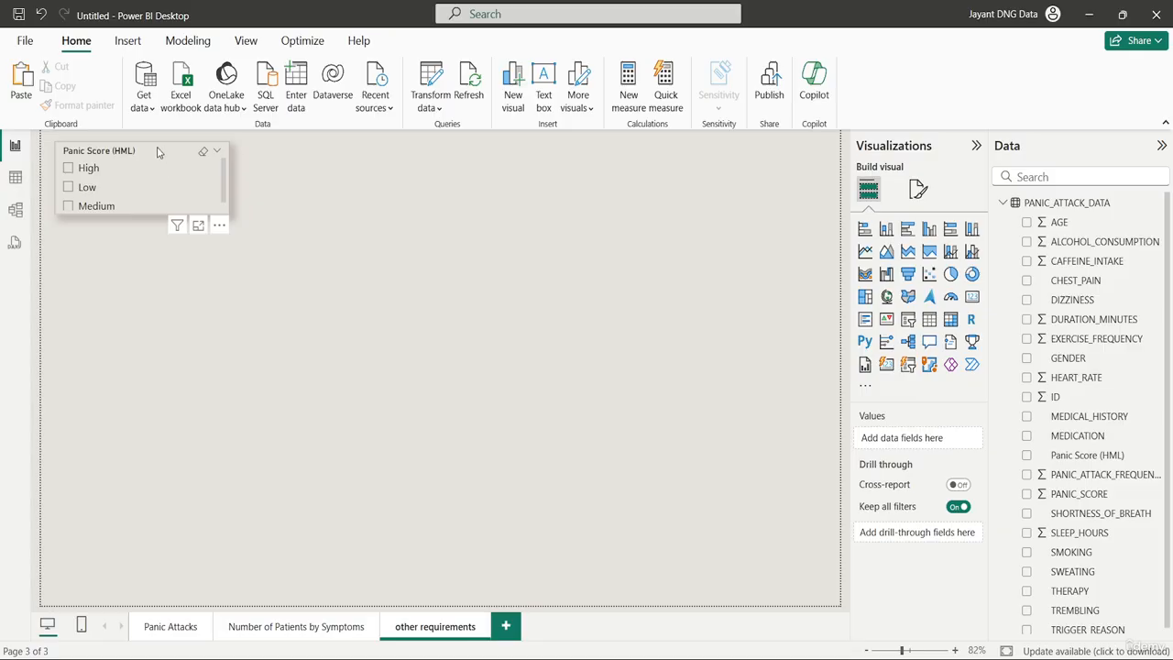
Duplicate the Panic Score (HML) slicer beside the original and replace the copy's field with GENDER
left_click(157, 153)
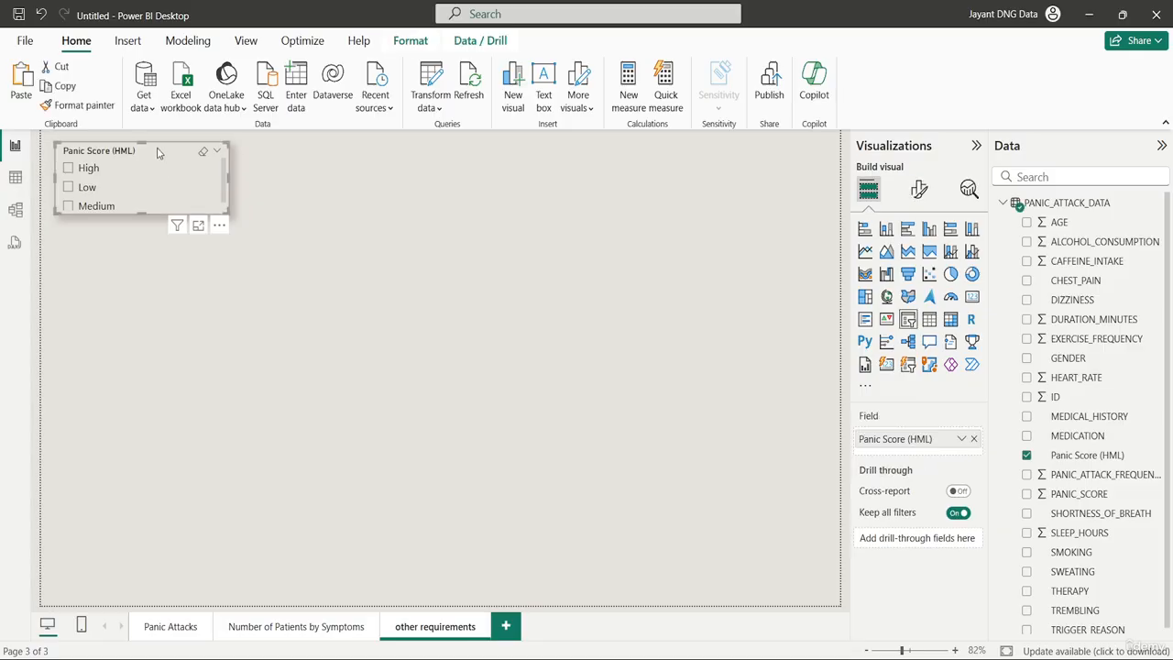
left_click_drag(156, 153, 361, 151)
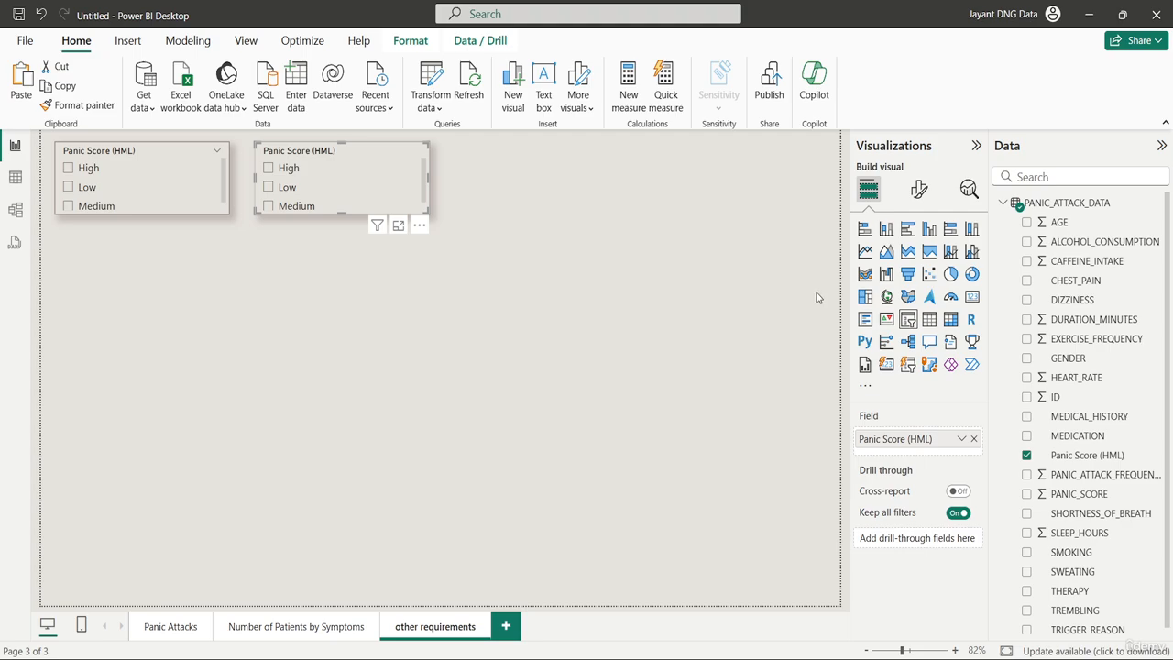
left_click(973, 441)
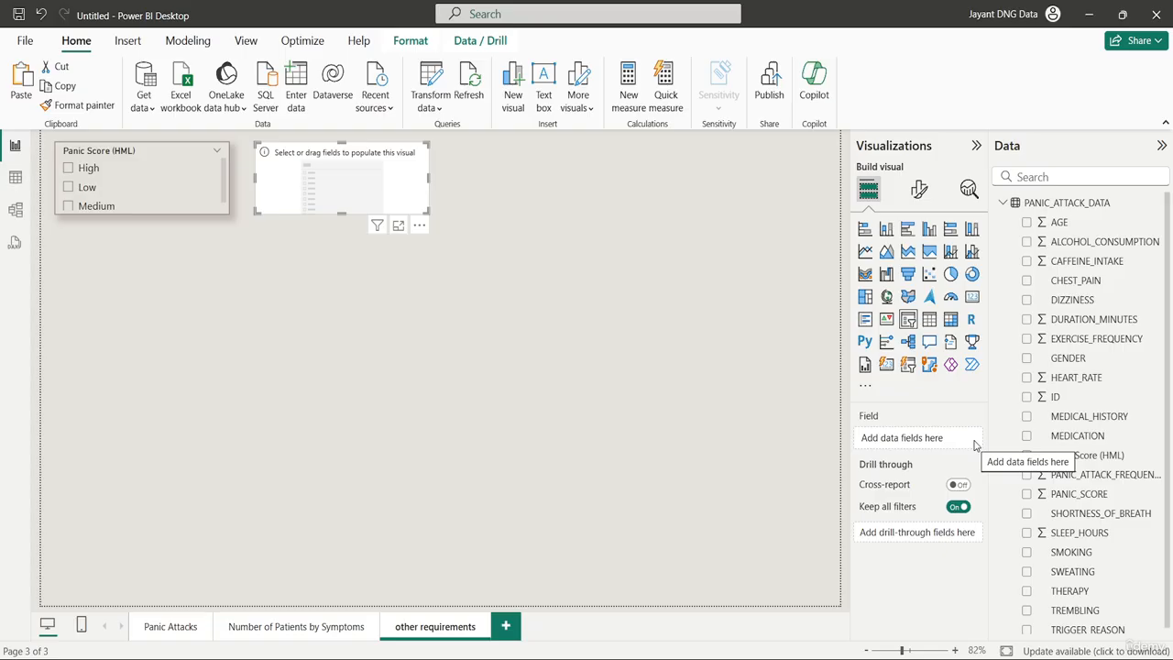
left_click_drag(1102, 357, 942, 444)
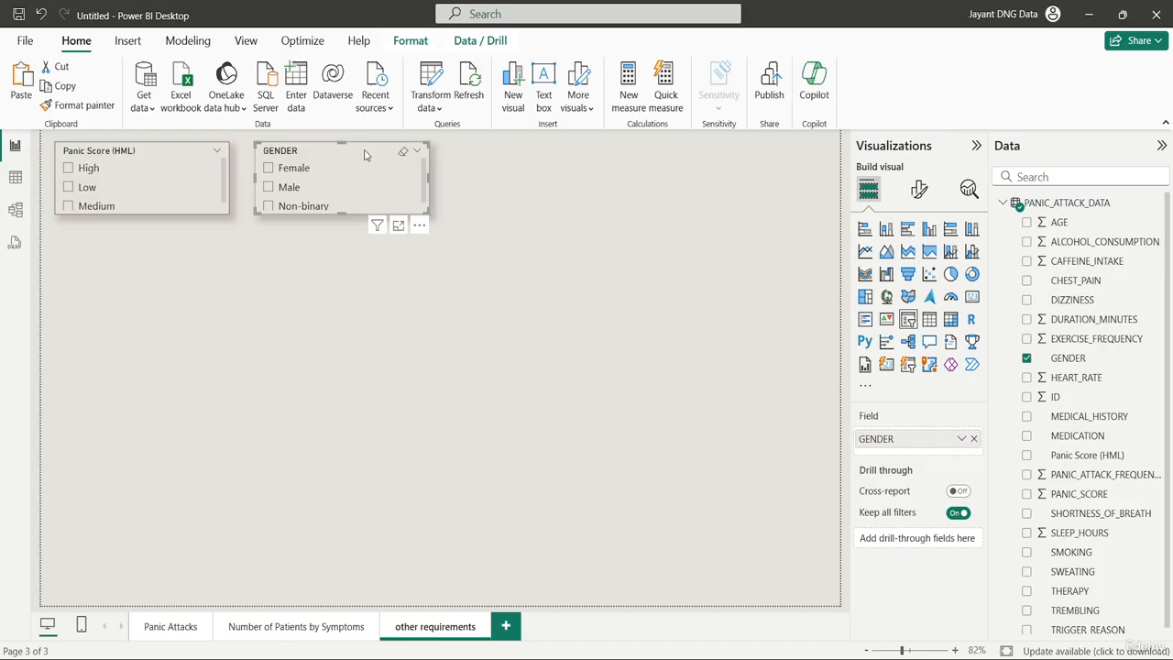
Duplicate the GENDER slicer as the third in the row and replace its field with TRIGGER_REASON, found by searching "trig"
left_click_drag(363, 154, 569, 160)
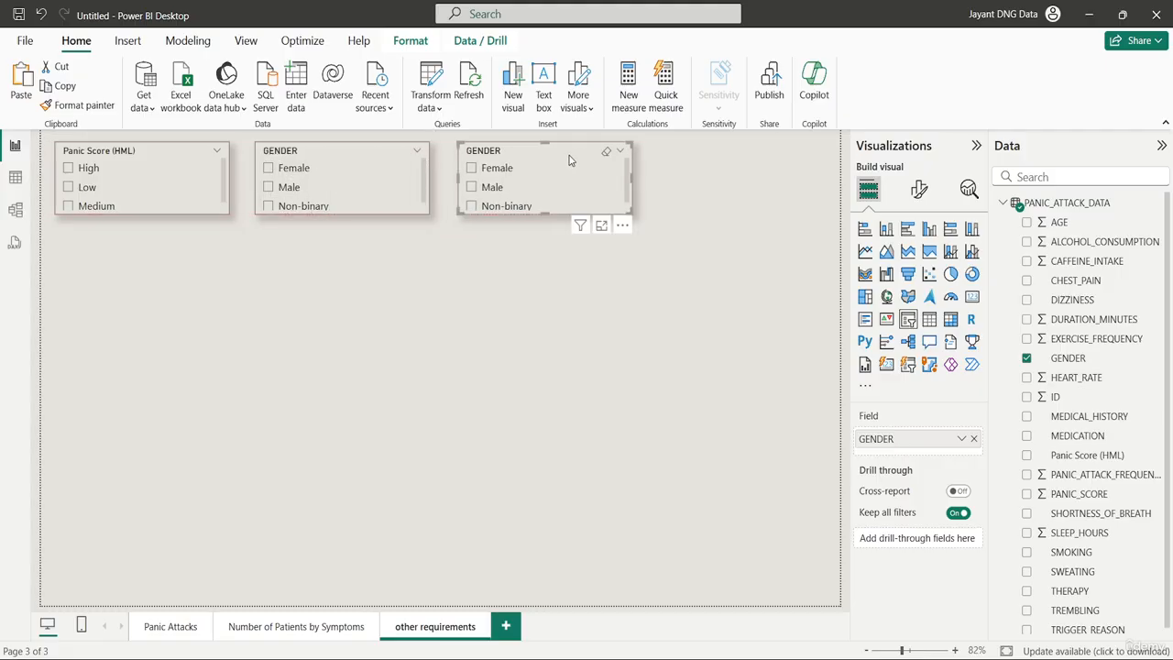
left_click(973, 439)
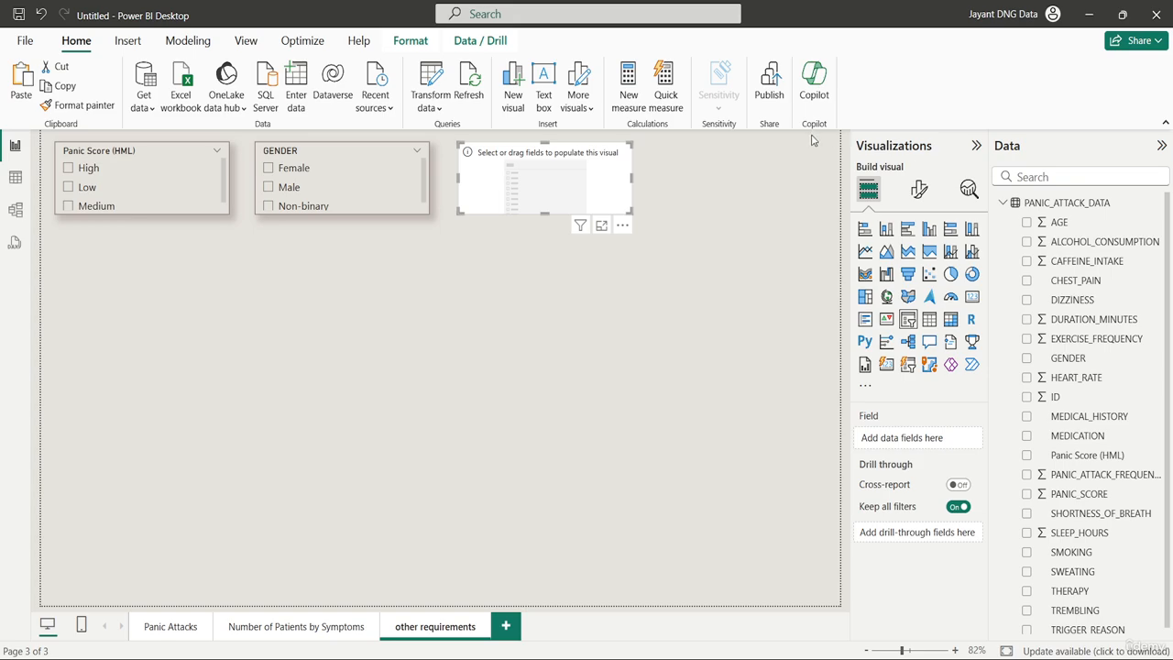
left_click(1084, 174)
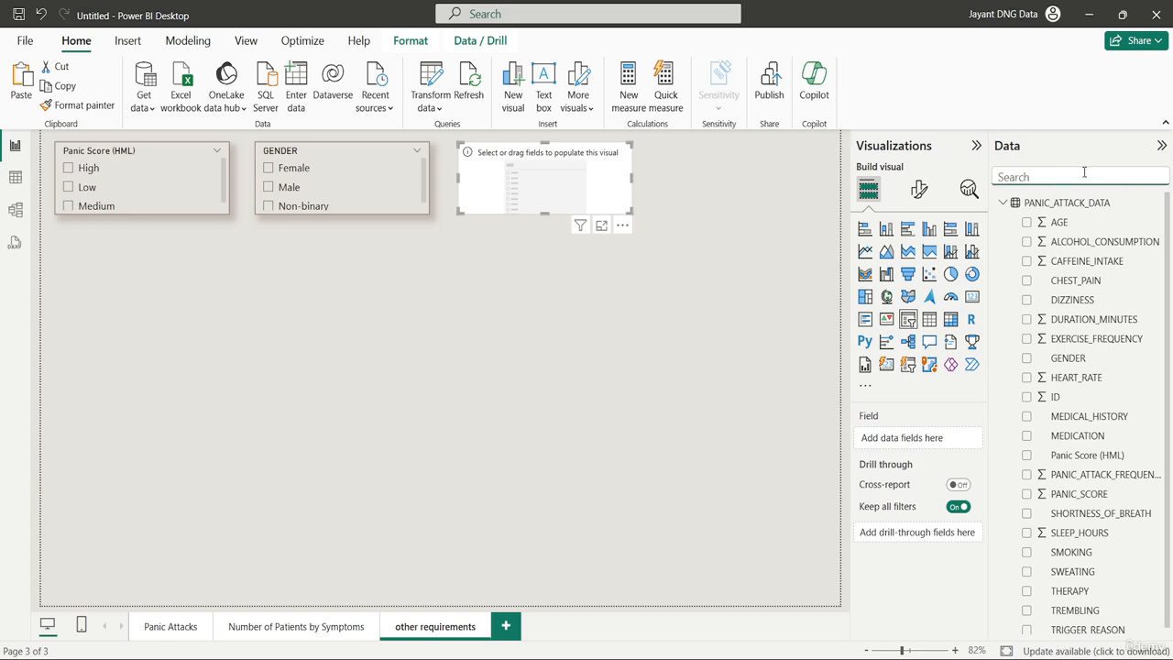
type("trig")
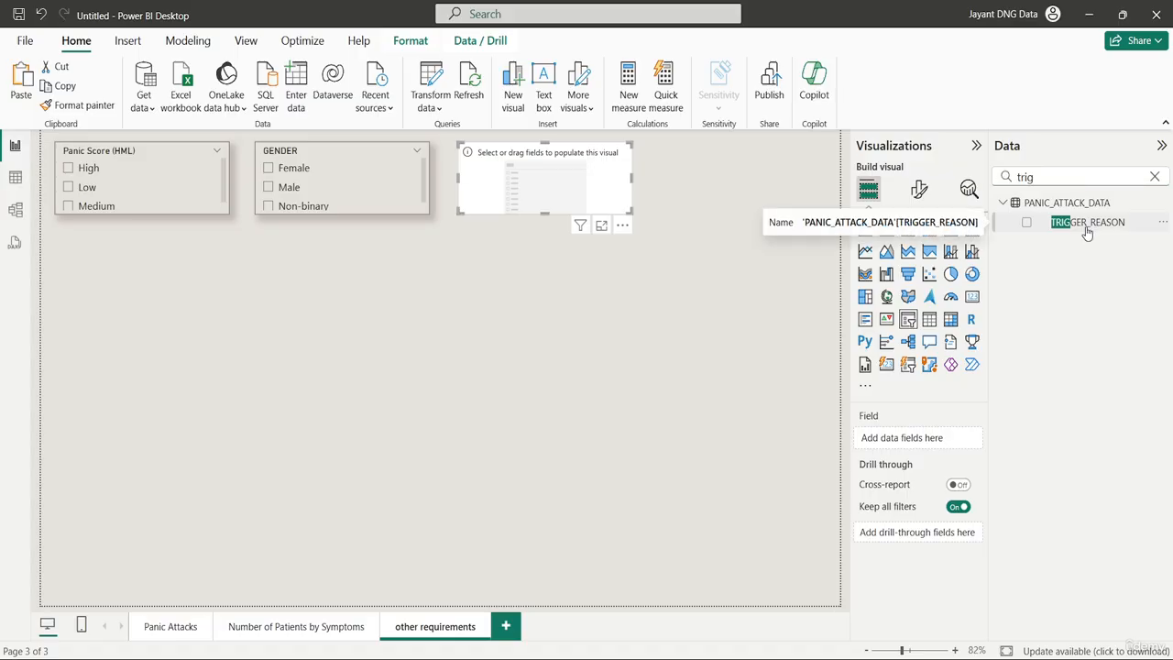
left_click_drag(1086, 232, 922, 447)
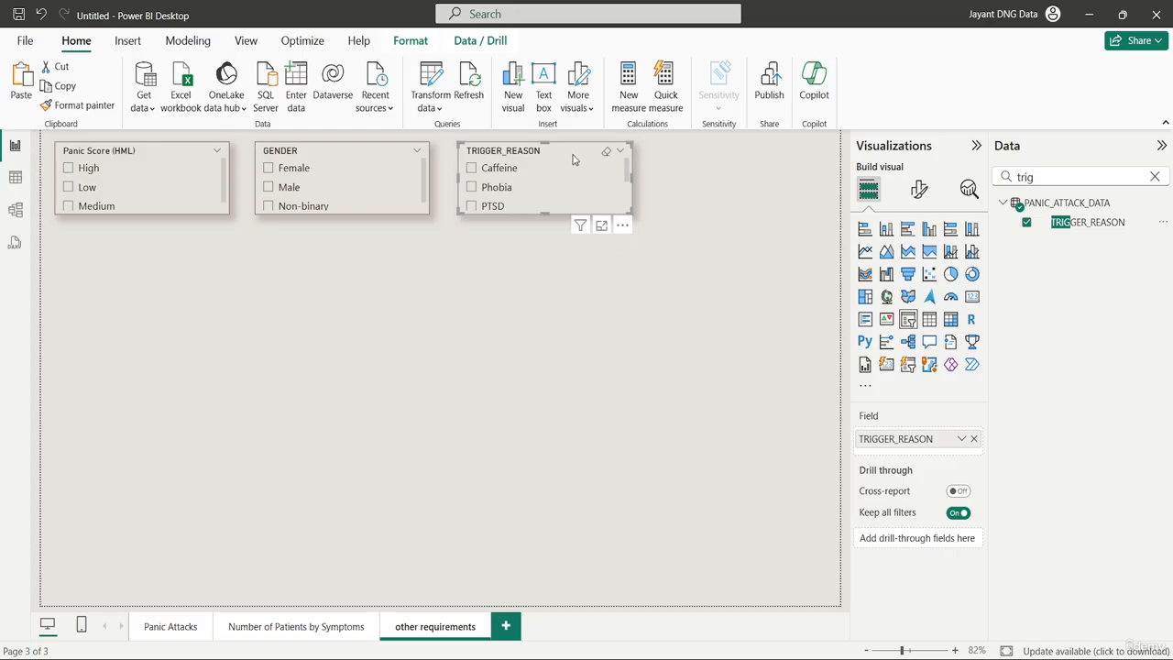
Duplicate the TRIGGER_REASON slicer at the row's end, replace its field with MEDICAL_HISTORY by searching "medi", and clear the field search
left_click_drag(573, 159, 766, 157)
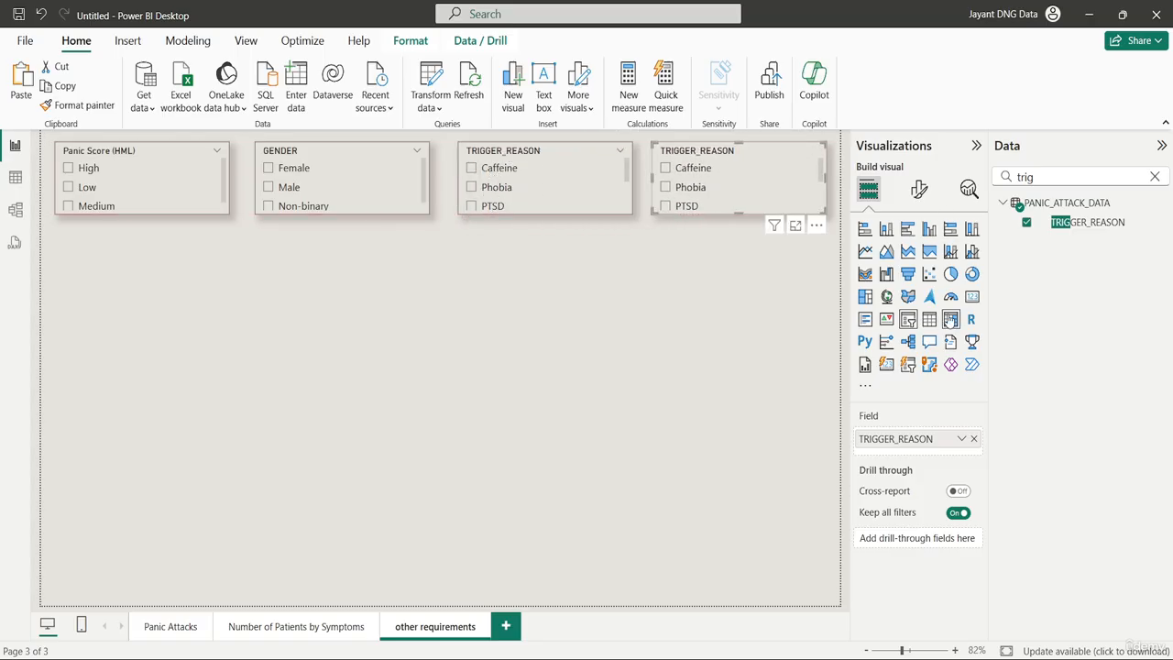
left_click(973, 439)
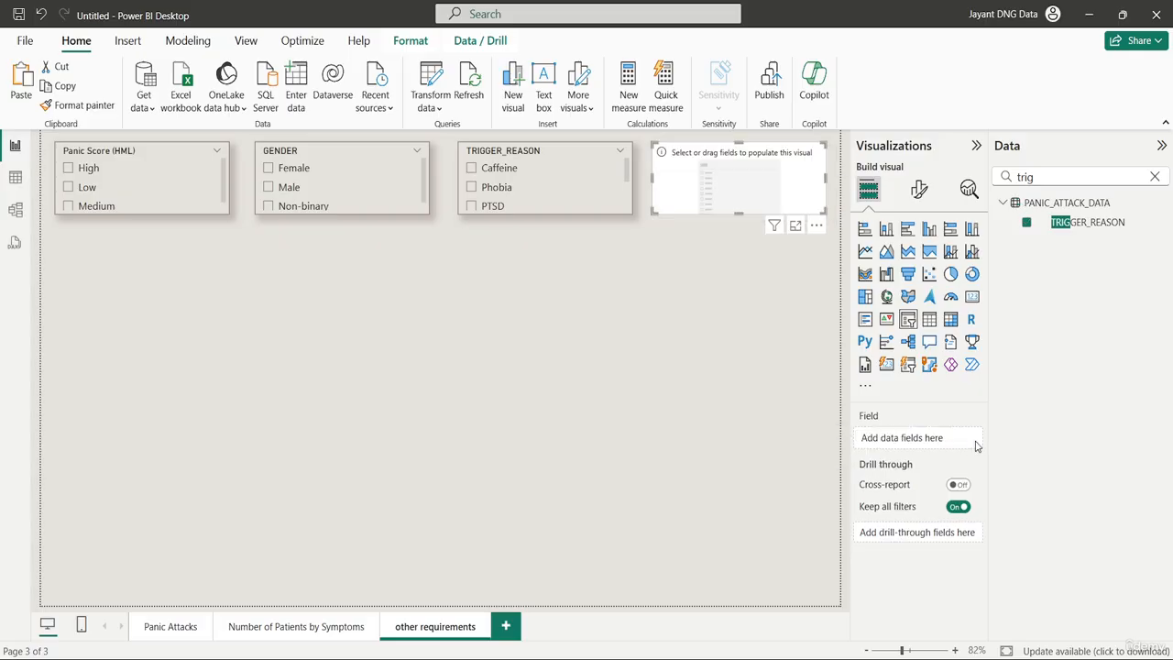
left_click(1154, 177)
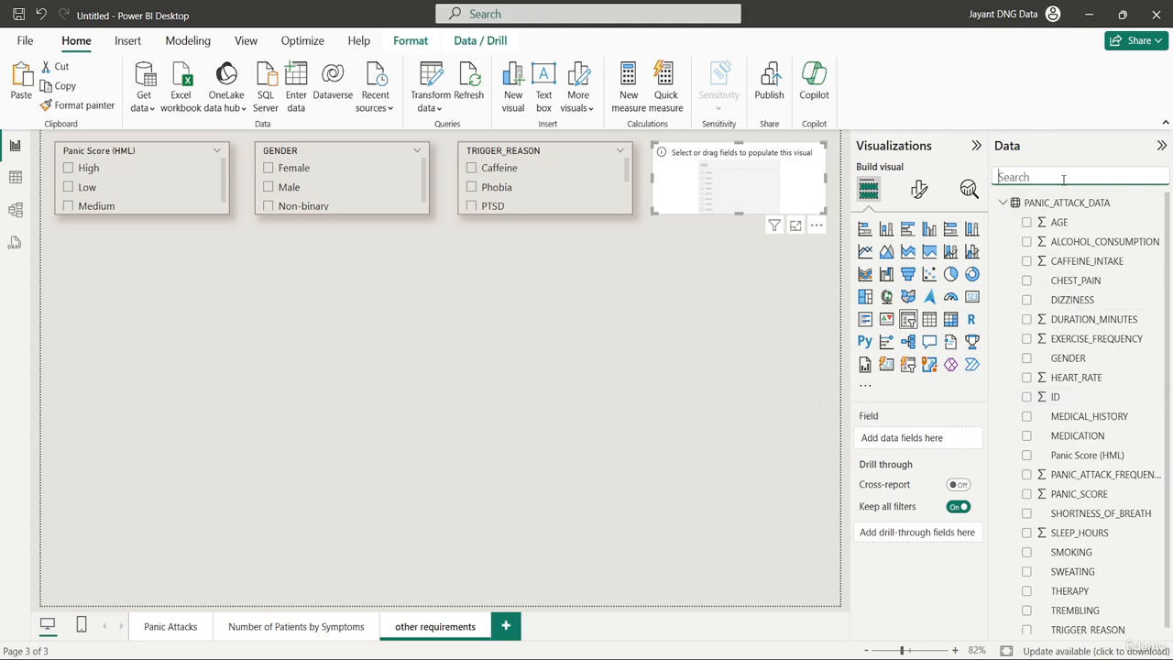
type("medi")
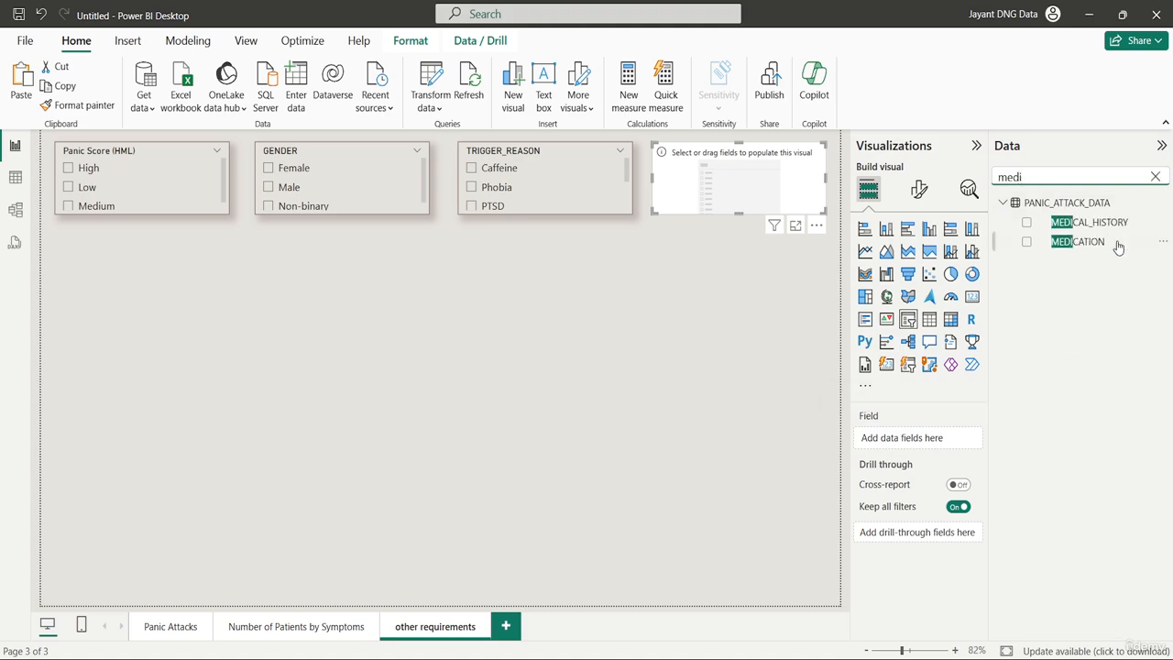
left_click_drag(1112, 228, 936, 443)
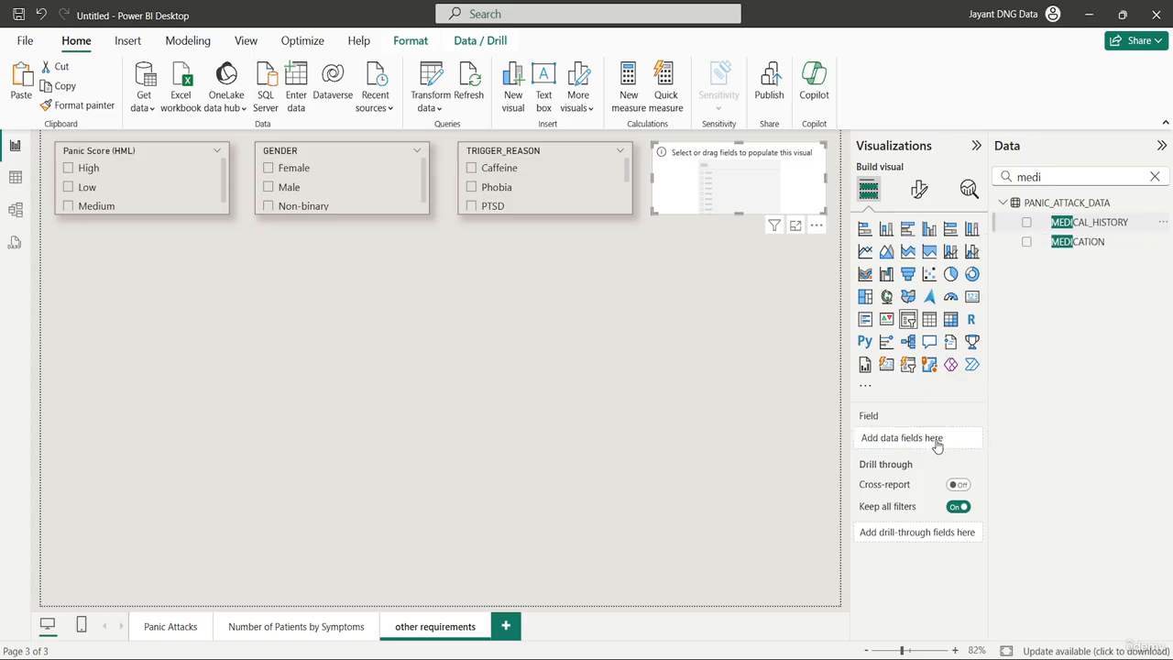
left_click(608, 373)
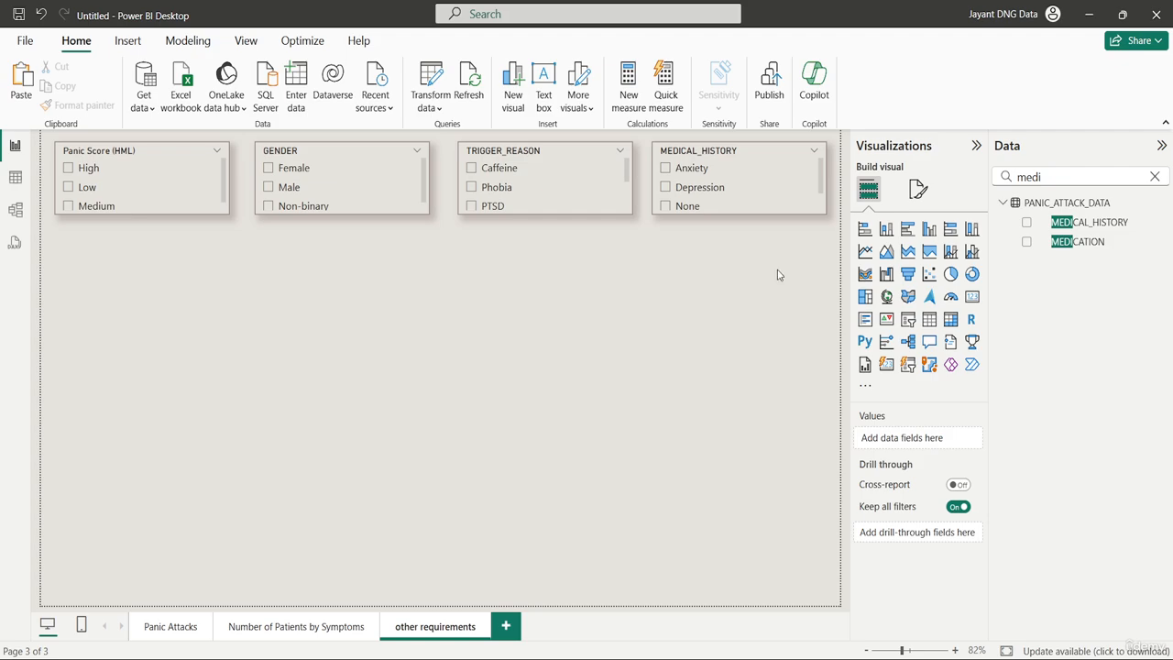
left_click(1156, 176)
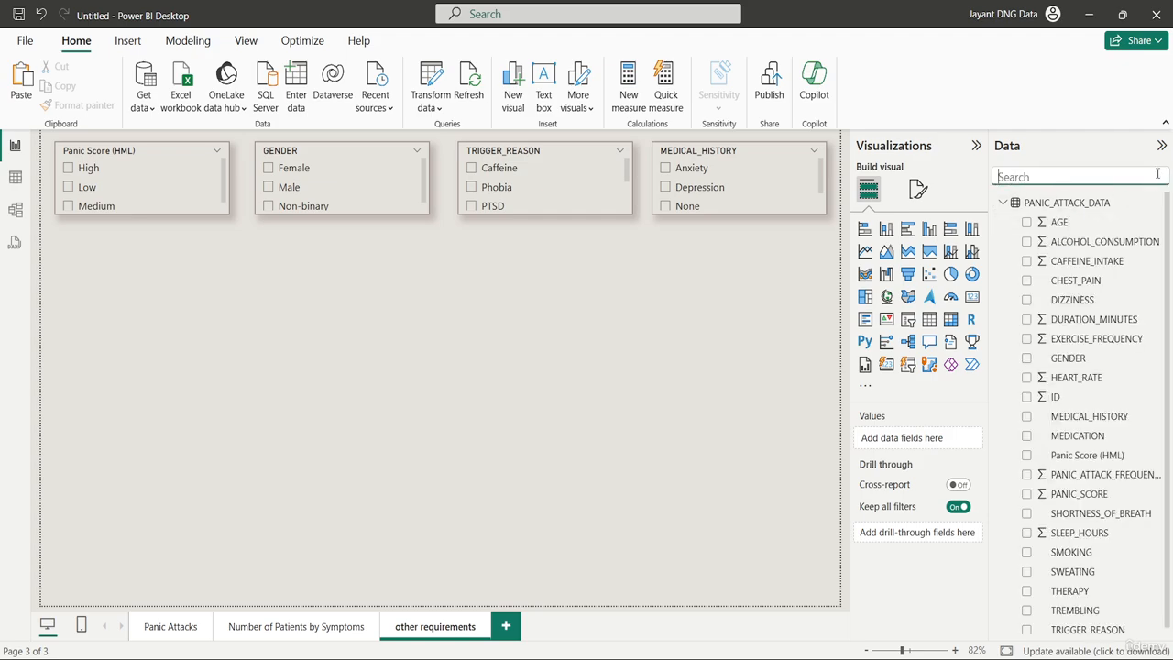
Insert a line chart along the bottom of the page, as wide as the slicer row, and extend its top edge upward
left_click(869, 256)
left_click_drag(162, 319, 825, 562)
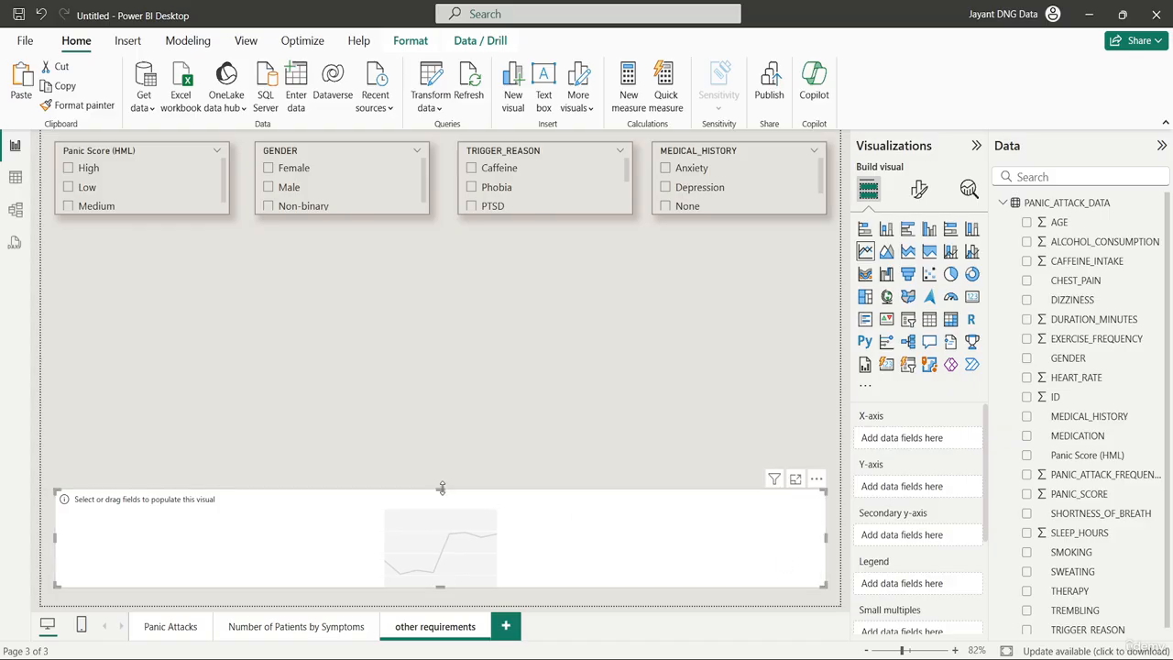
left_click_drag(443, 486, 443, 454)
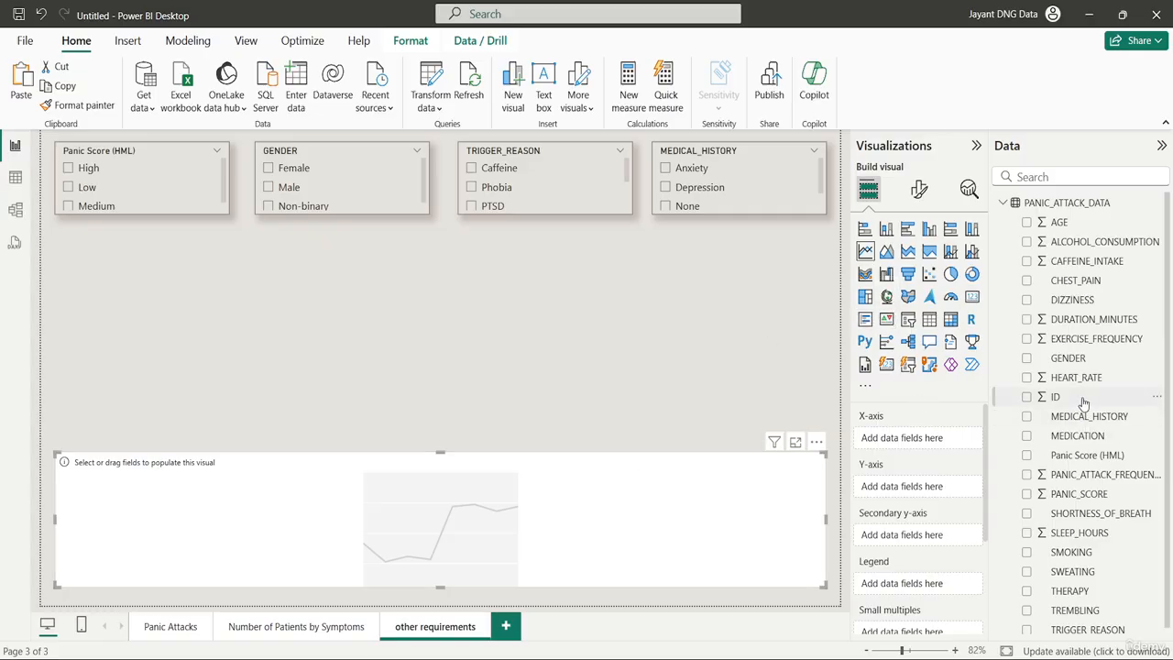
Plot the count of ID on the line chart's Y-axis against ALCOHOL_CONSUMPTION on its X-axis
left_click_drag(1082, 403, 919, 495)
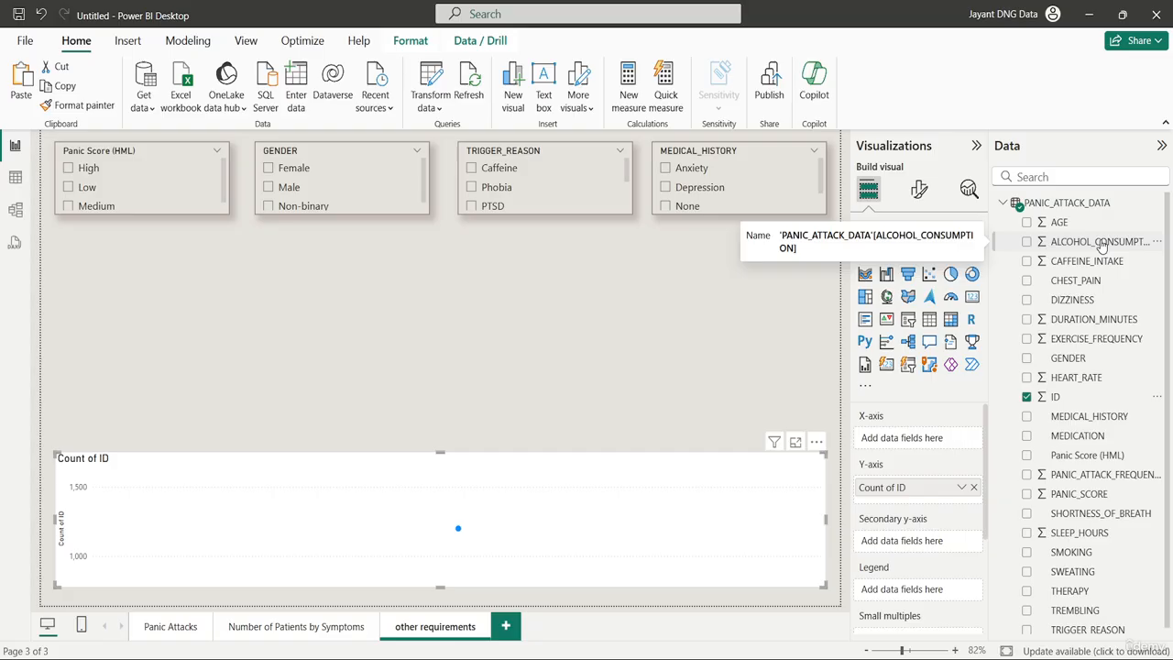
left_click_drag(1102, 246, 928, 441)
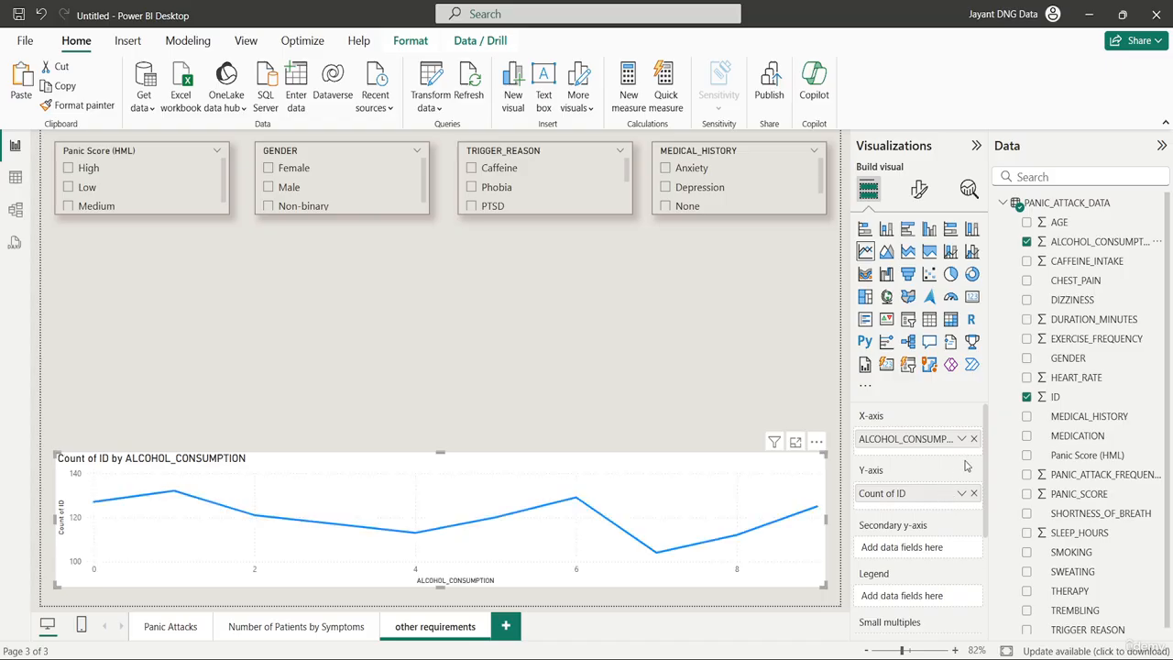
mouse_move(713, 537)
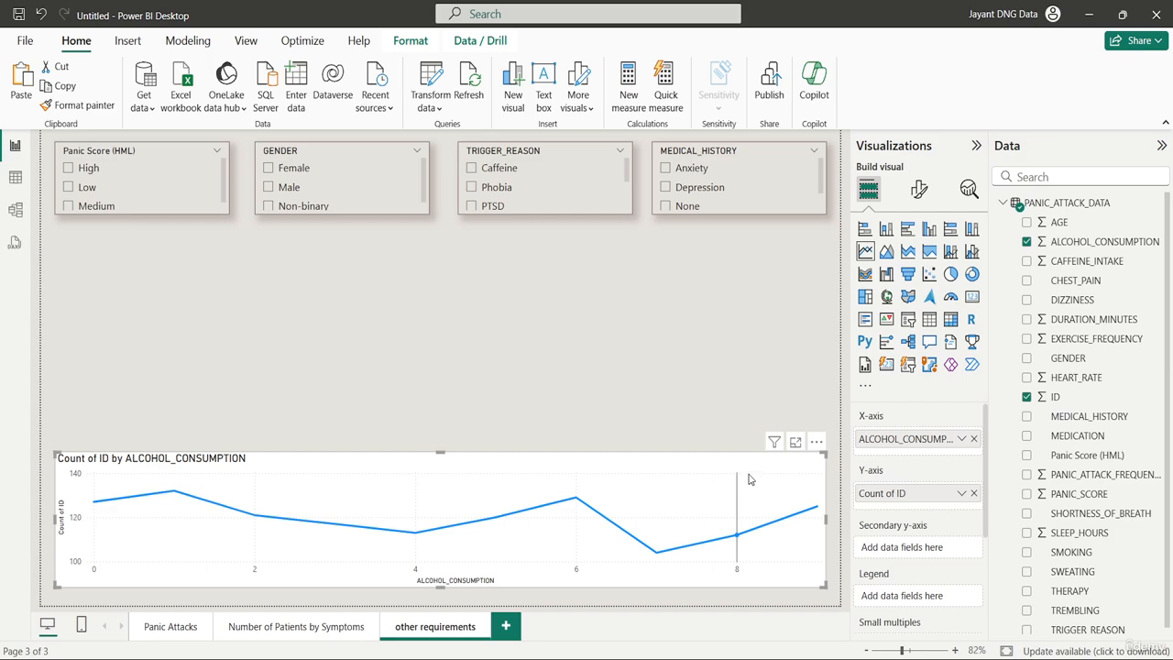
Turn off the horizontal and vertical gridlines of the line chart
mouse_move(748, 480)
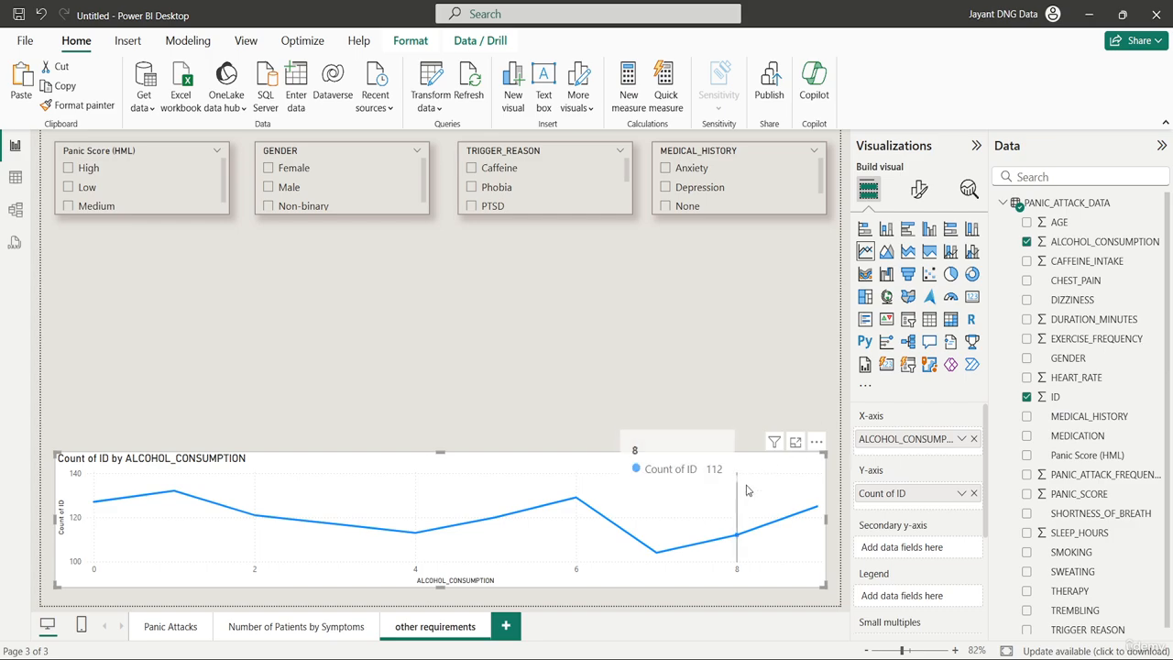
left_click(920, 192)
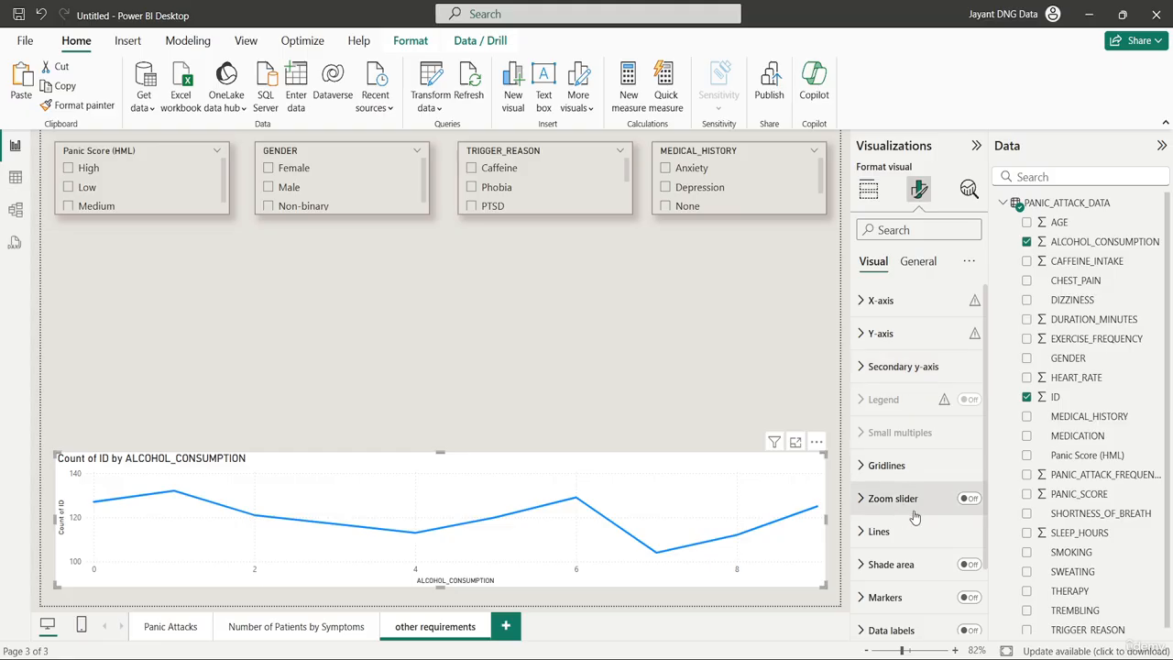
left_click(929, 469)
scroll(930, 440, "down", 1)
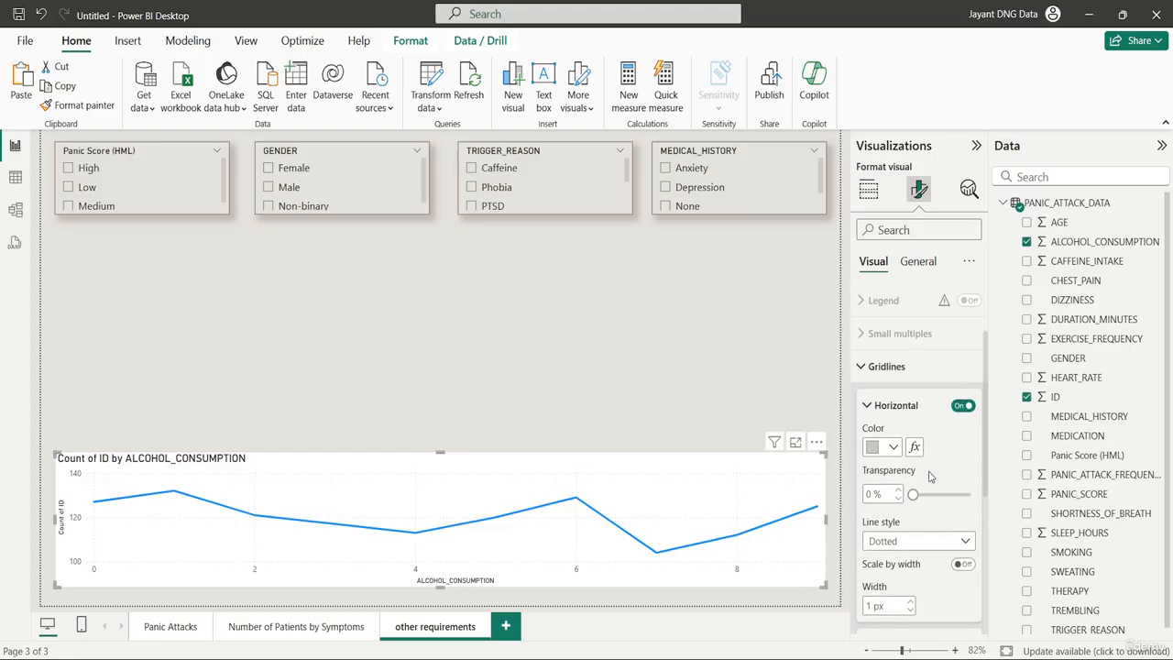
left_click(962, 374)
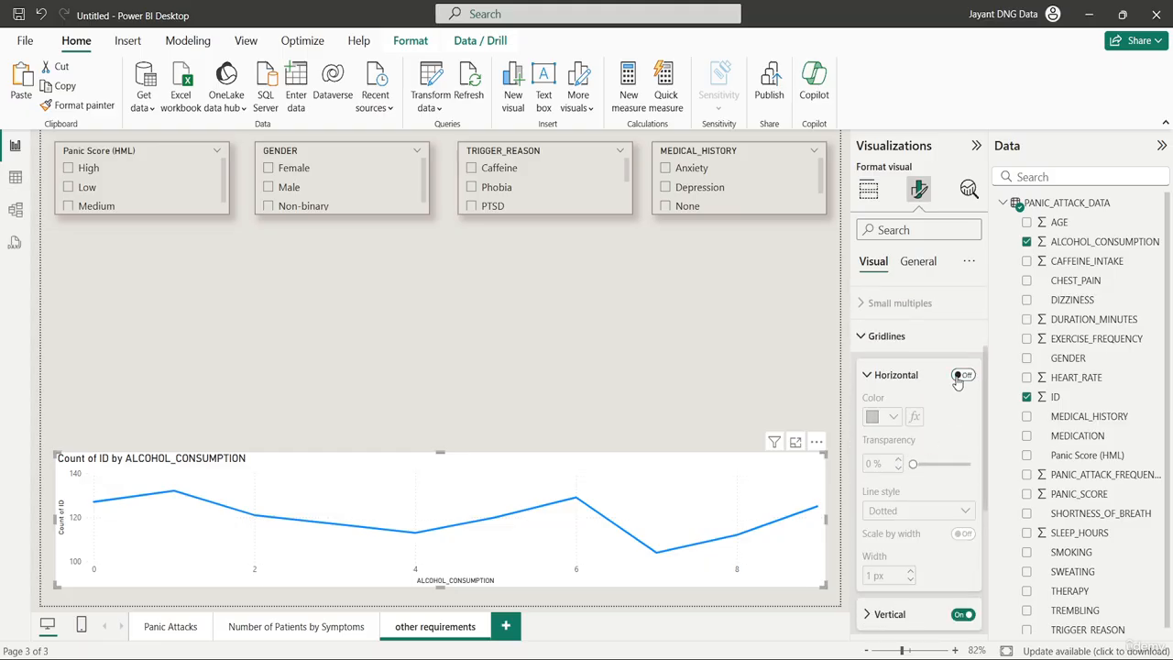
left_click(961, 615)
left_click(925, 346)
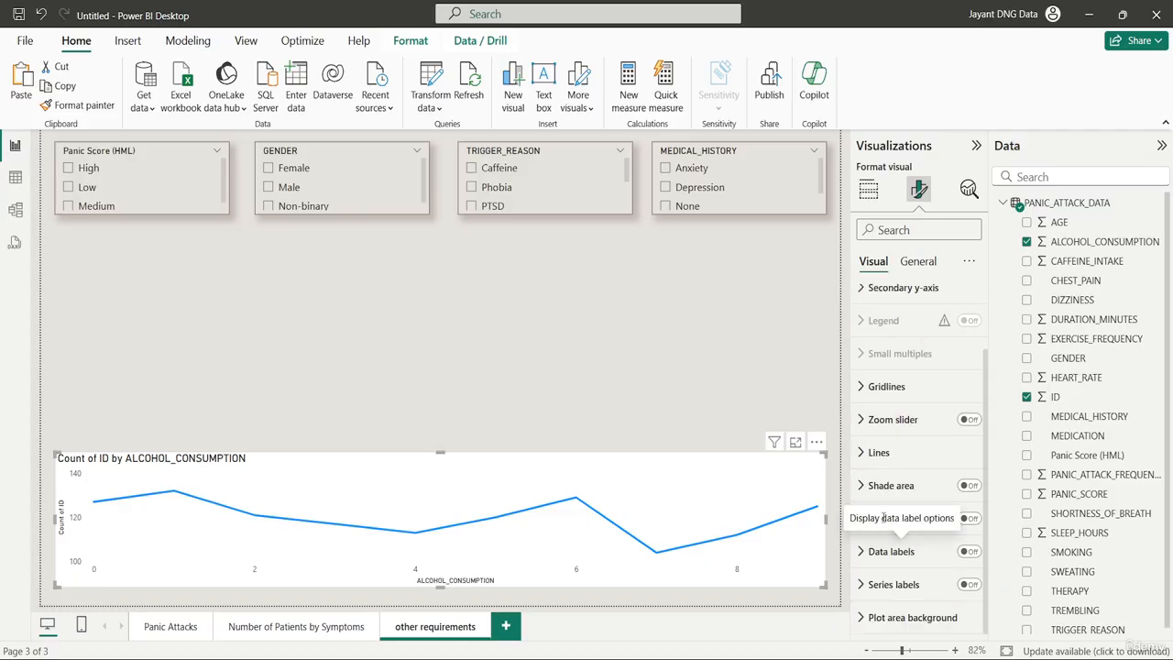
Recolor the chart's line with the dark brown from the recent colors and turn on its markers
left_click(879, 453)
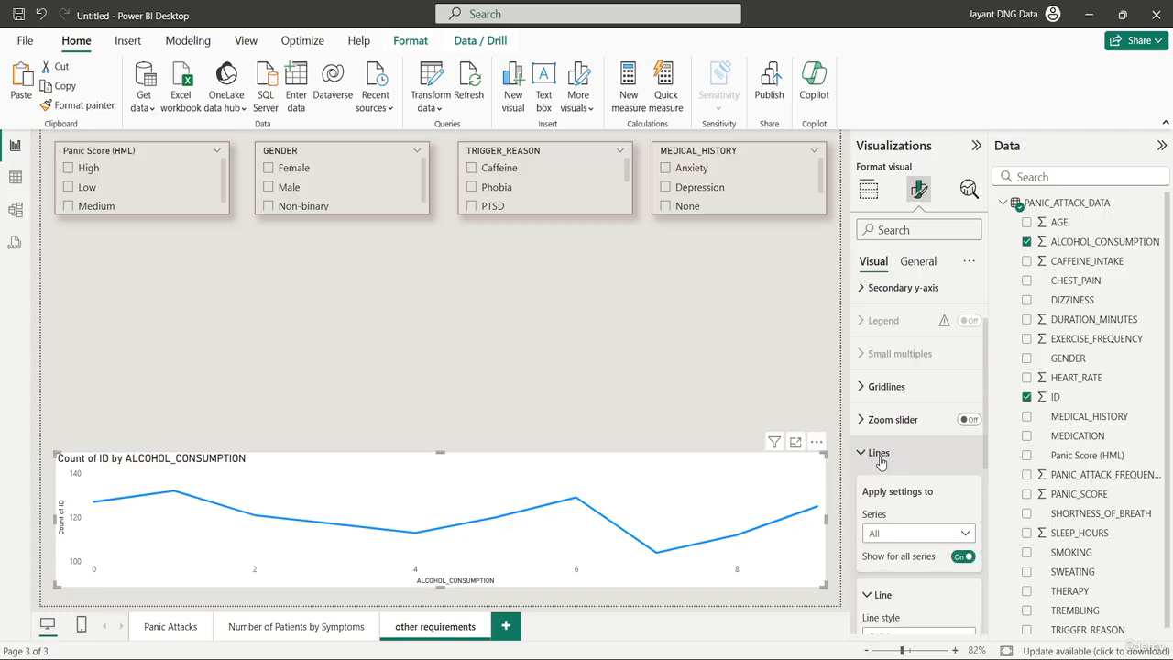
scroll(914, 486, "down", 2)
scroll(915, 486, "down", 3)
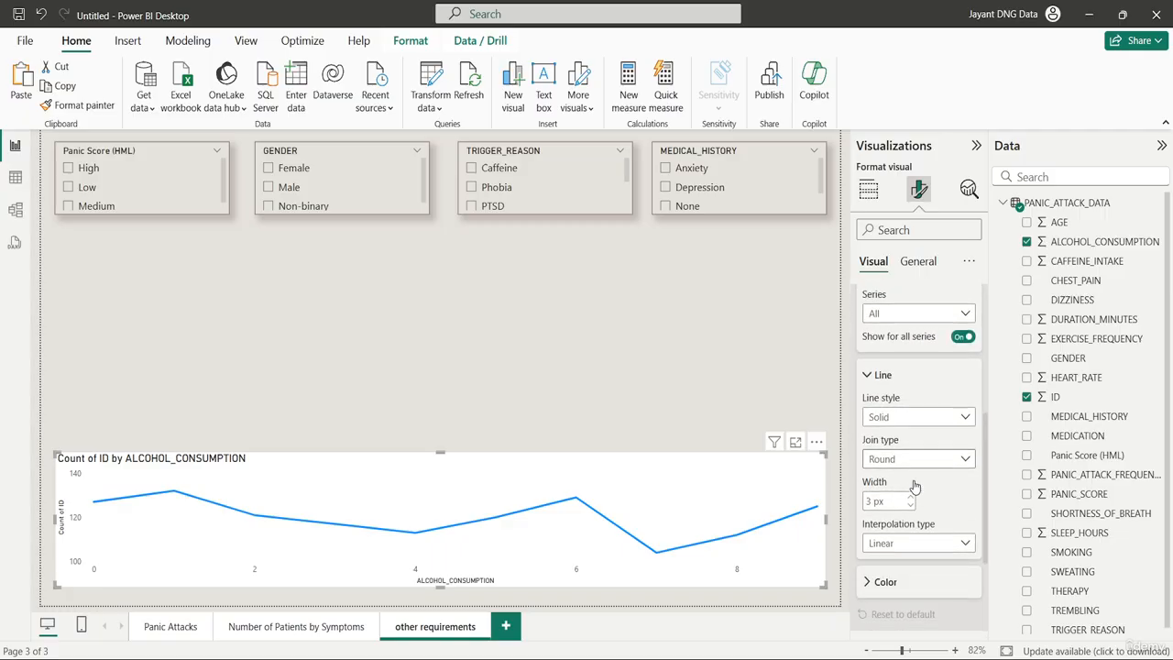
left_click(885, 521)
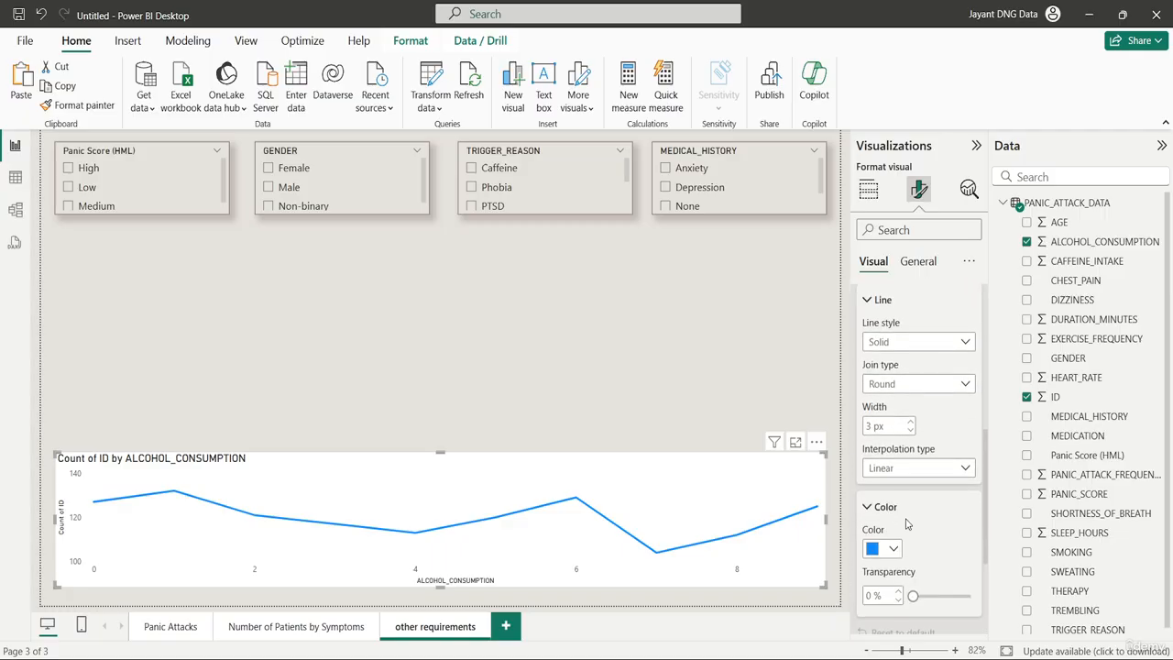
left_click(893, 498)
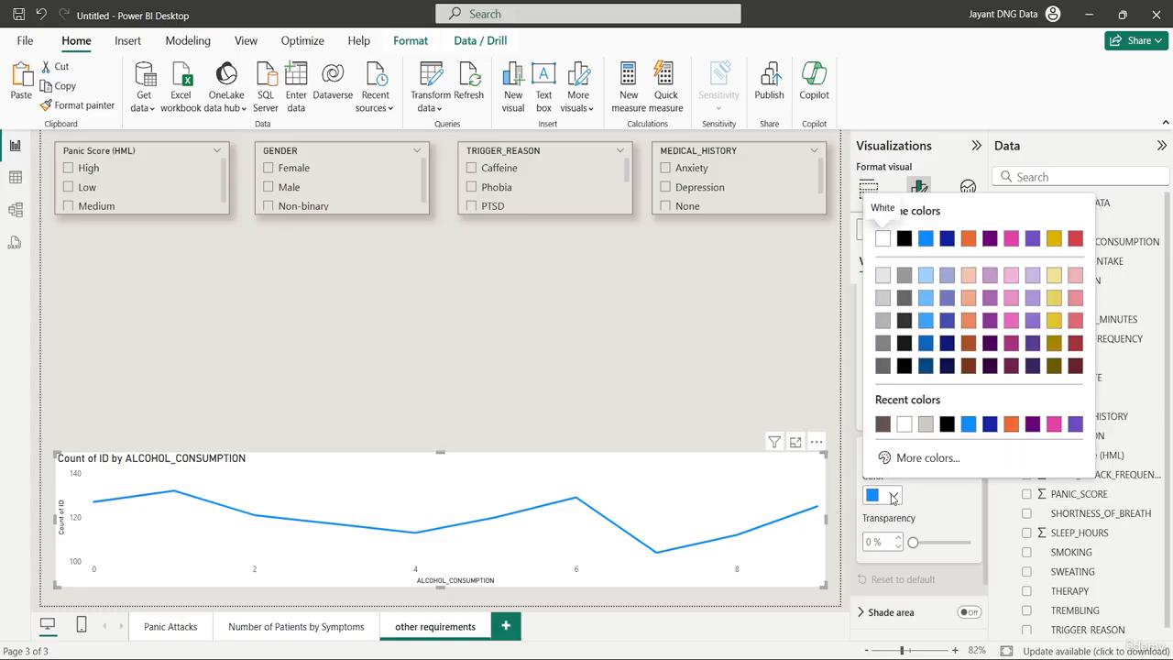
left_click(882, 424)
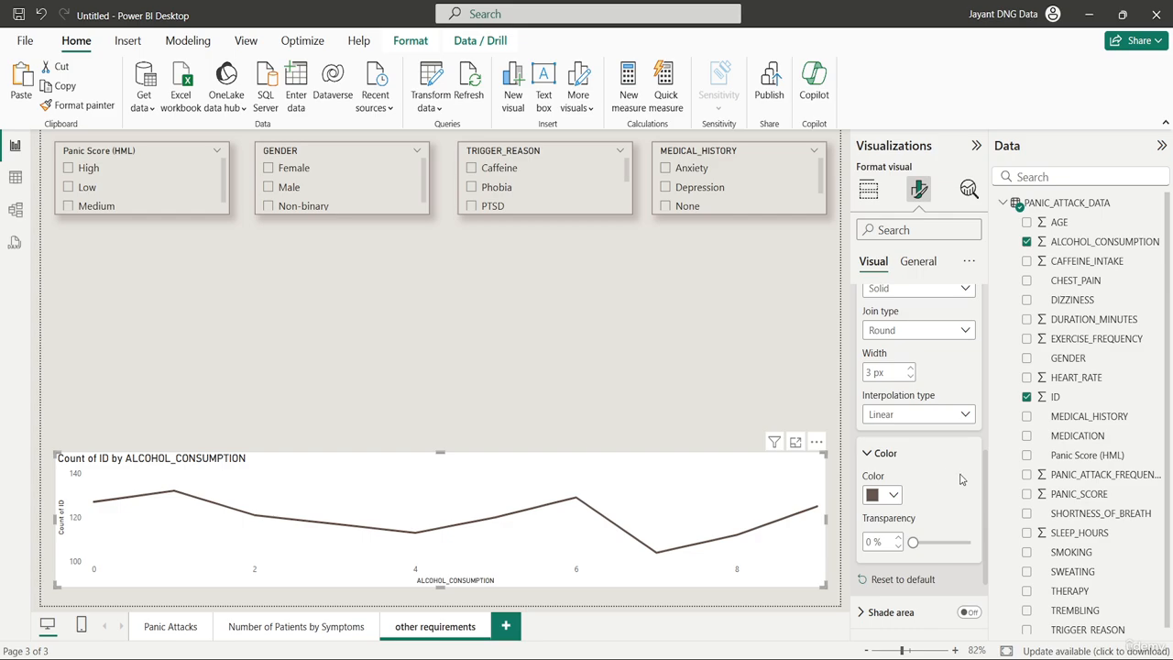
scroll(961, 479, "down", 3)
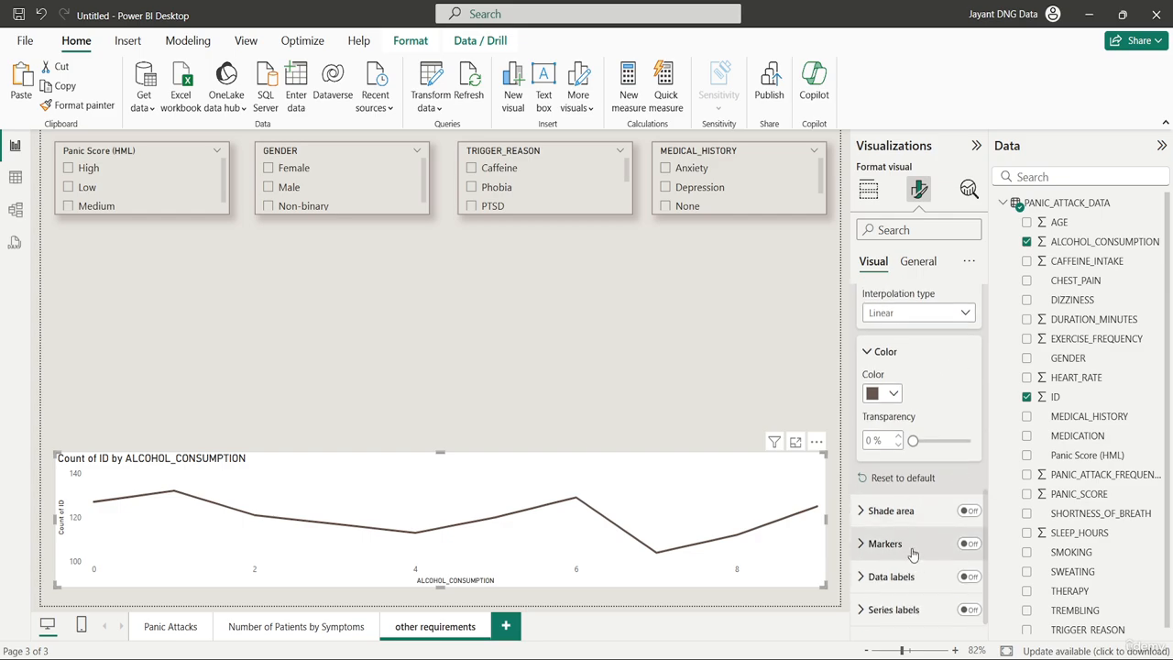
left_click(970, 544)
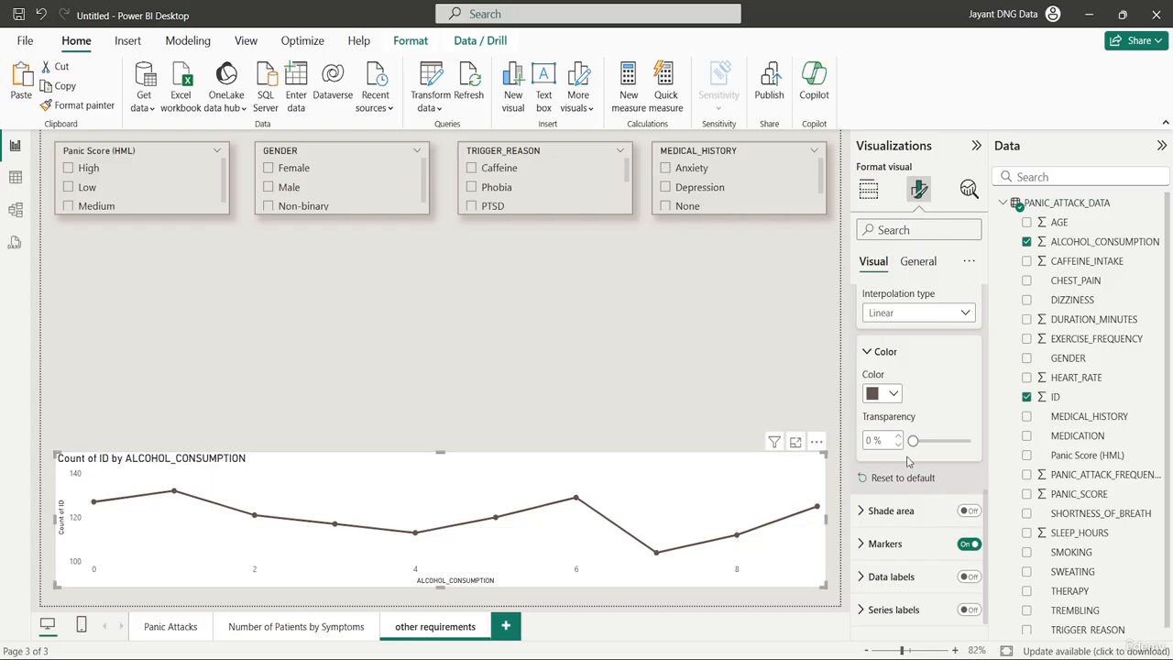
Turn off the line chart's background in its general effects settings
scroll(926, 324, "up", 10)
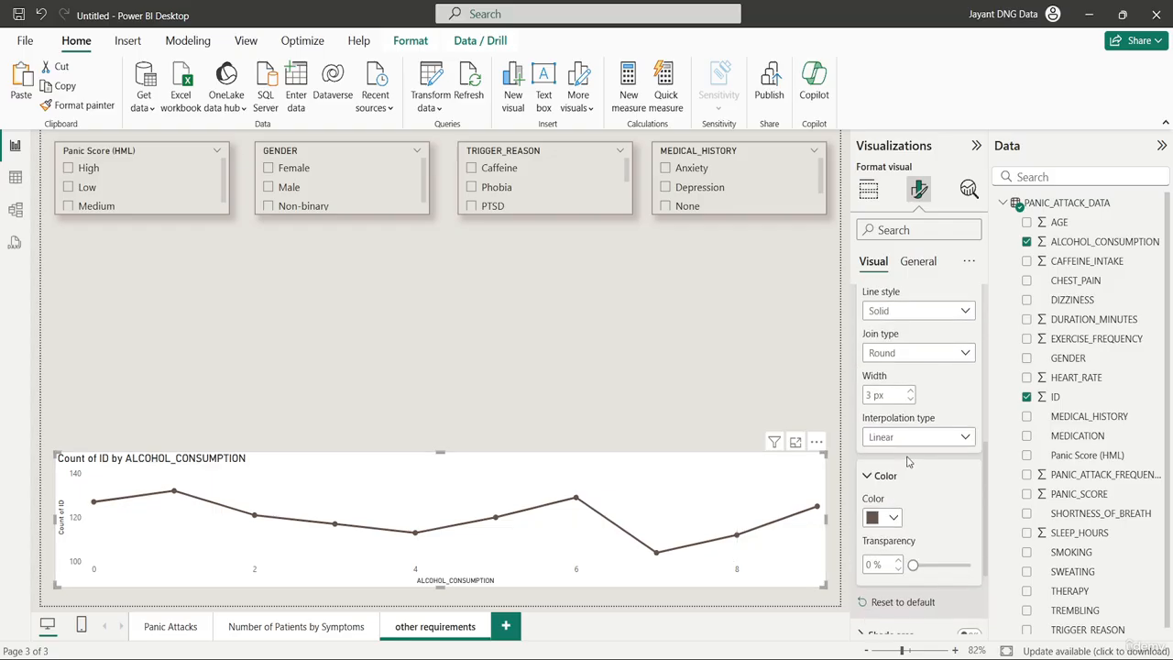
left_click(919, 264)
left_click(880, 367)
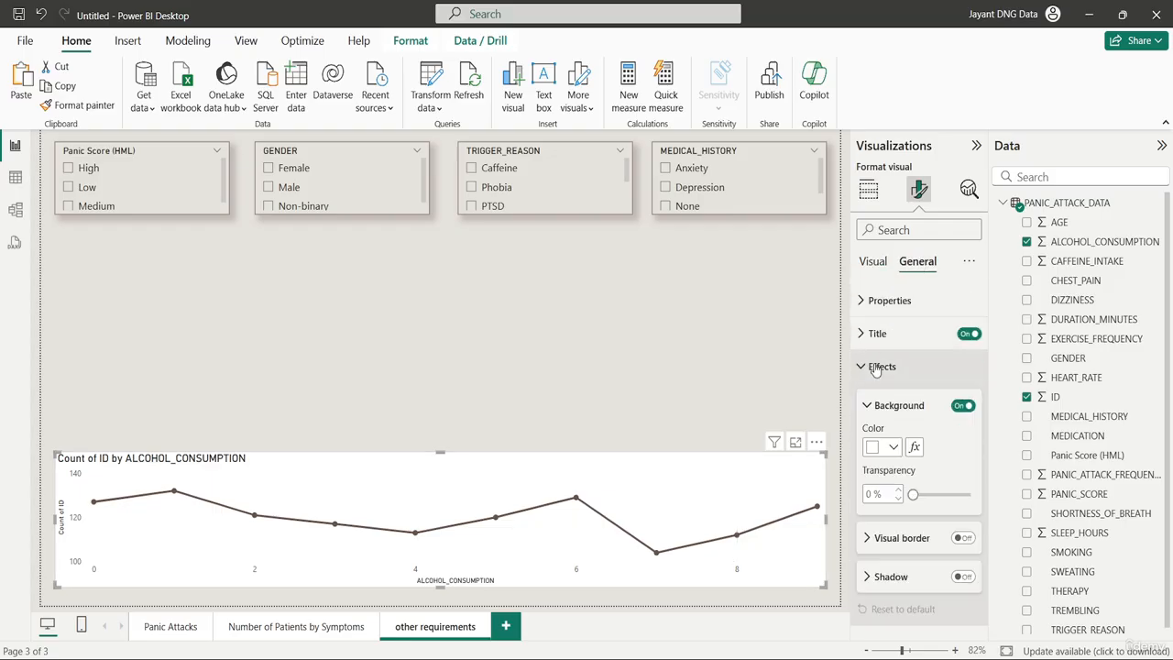
left_click(960, 406)
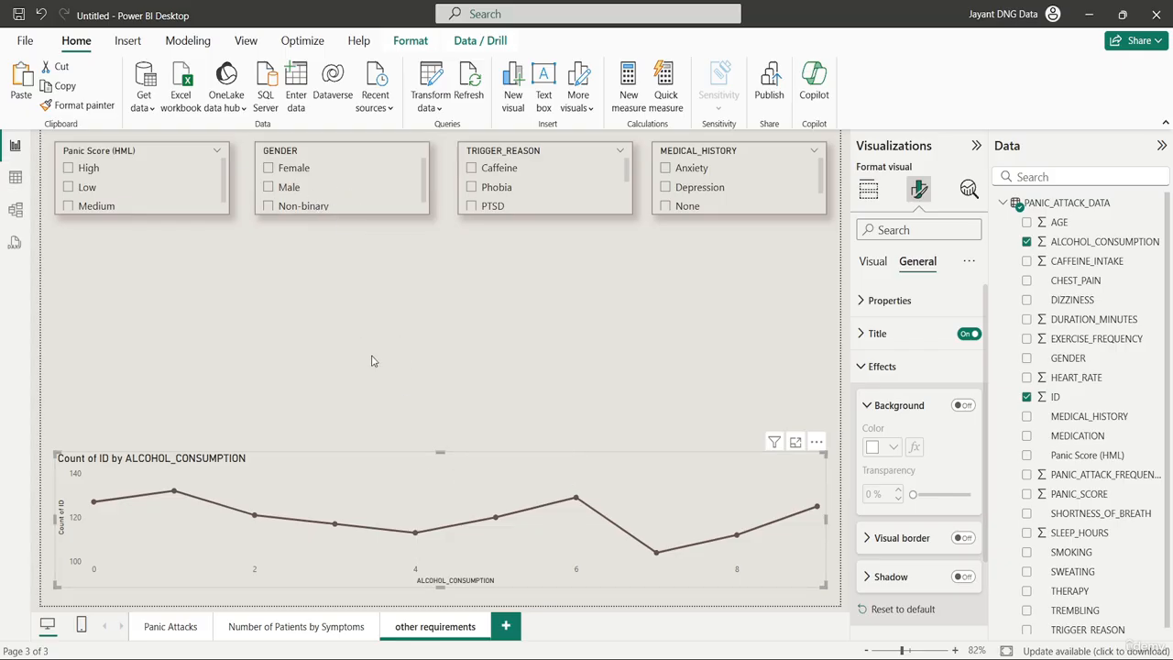
Copy the Panic Score (HML) slicer's border and shadow styling onto the line chart with Format painter, then deselect the chart
left_click(157, 153)
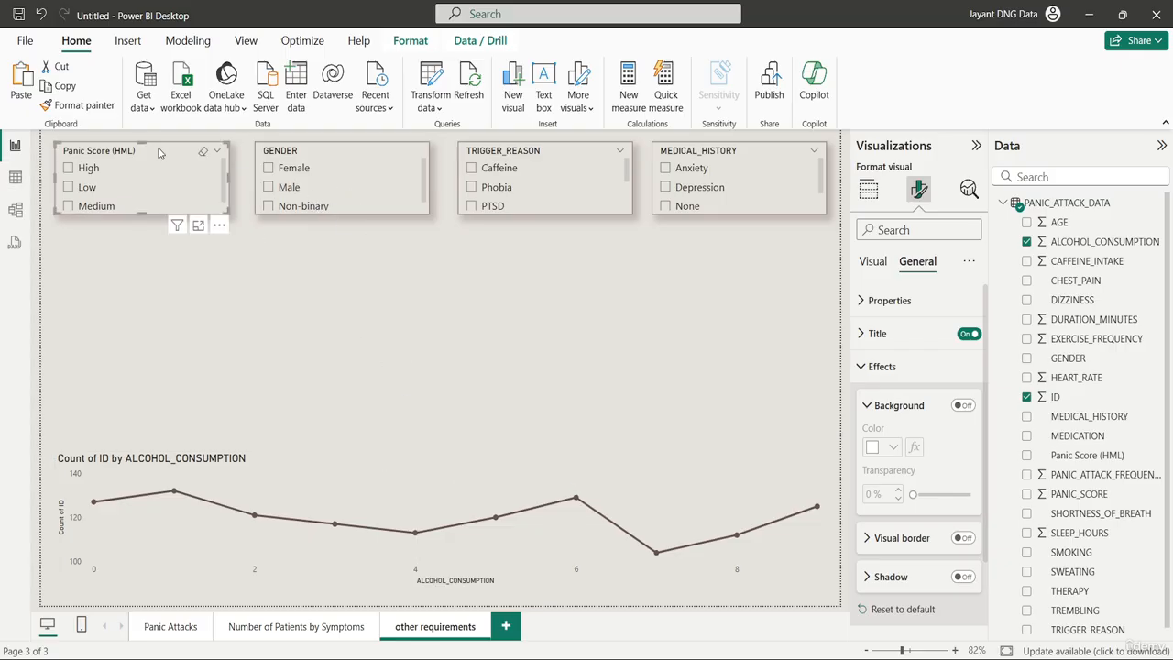
left_click(99, 107)
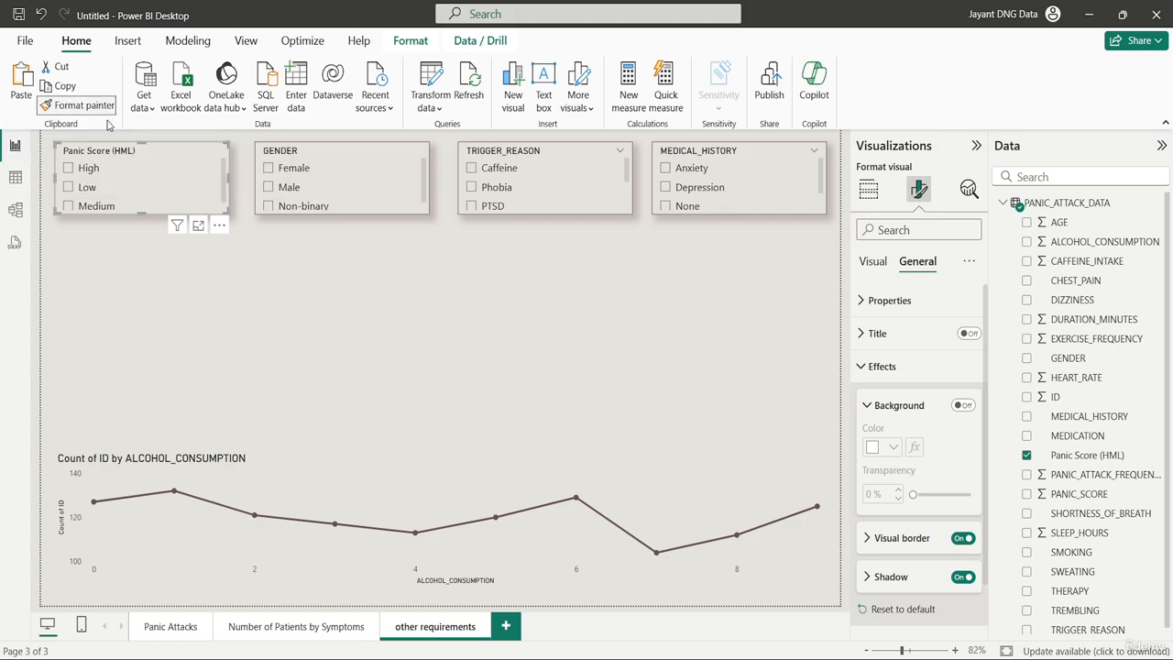
left_click(344, 487)
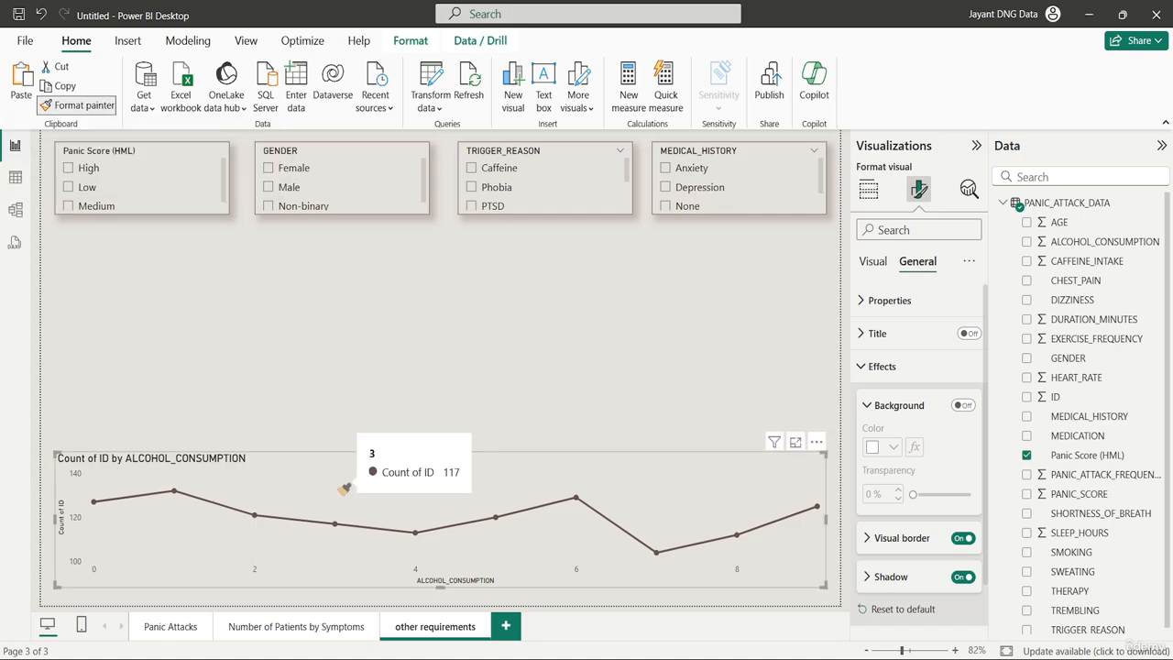
left_click(470, 392)
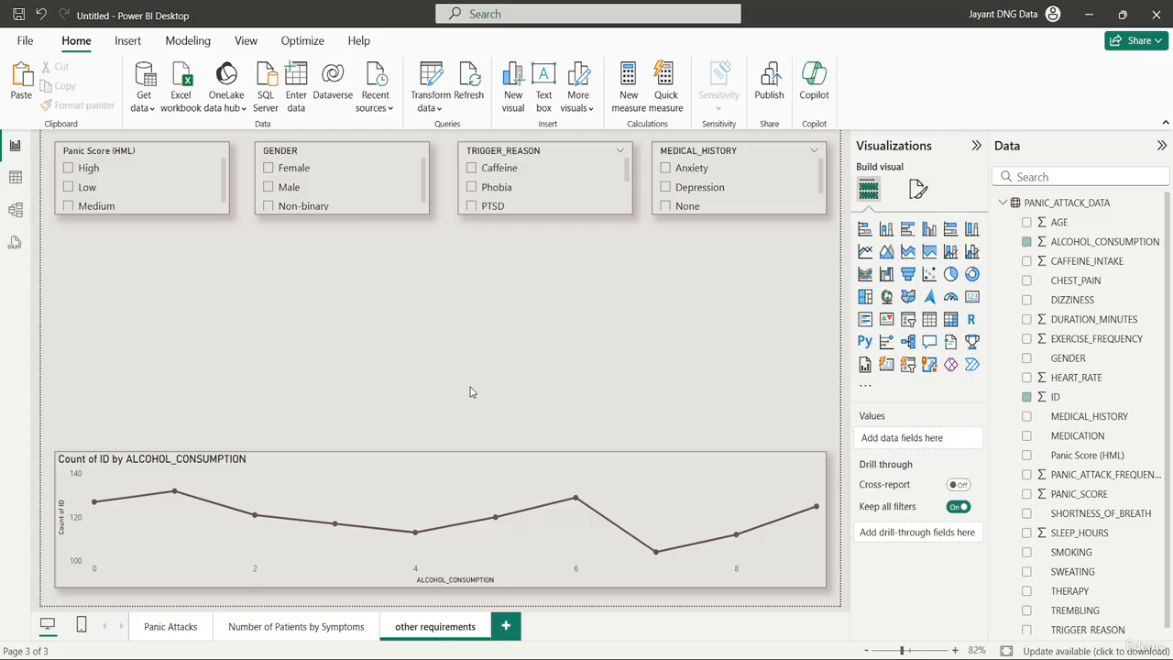
Turn off the X-axis title of the line chart
left_click(450, 493)
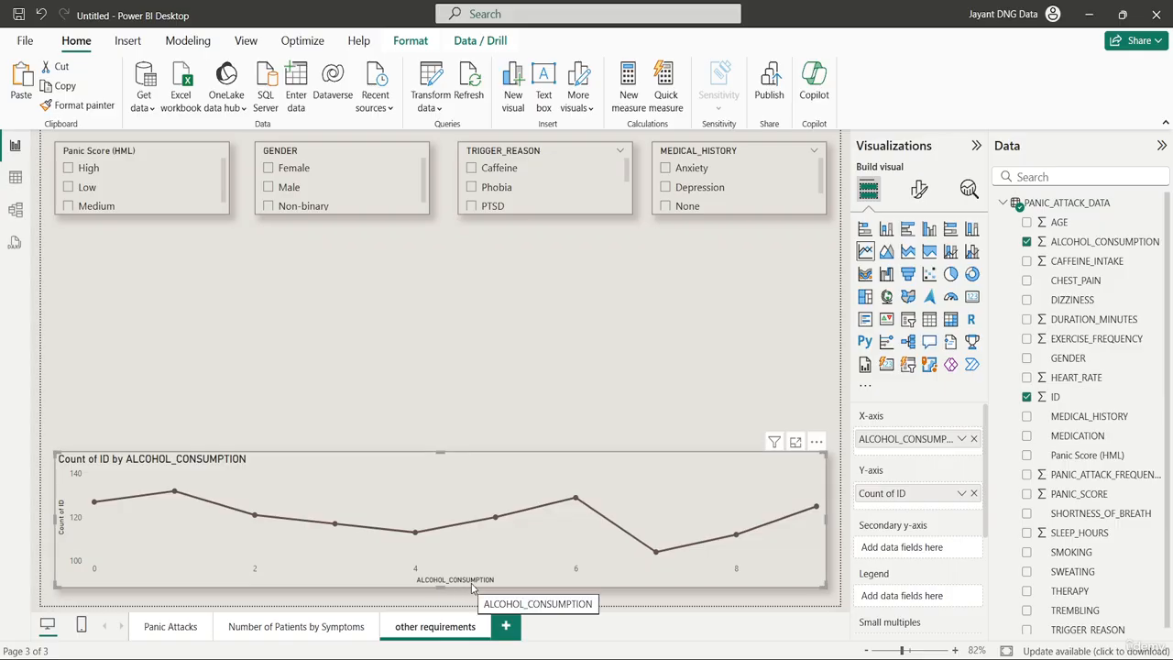
left_click(918, 193)
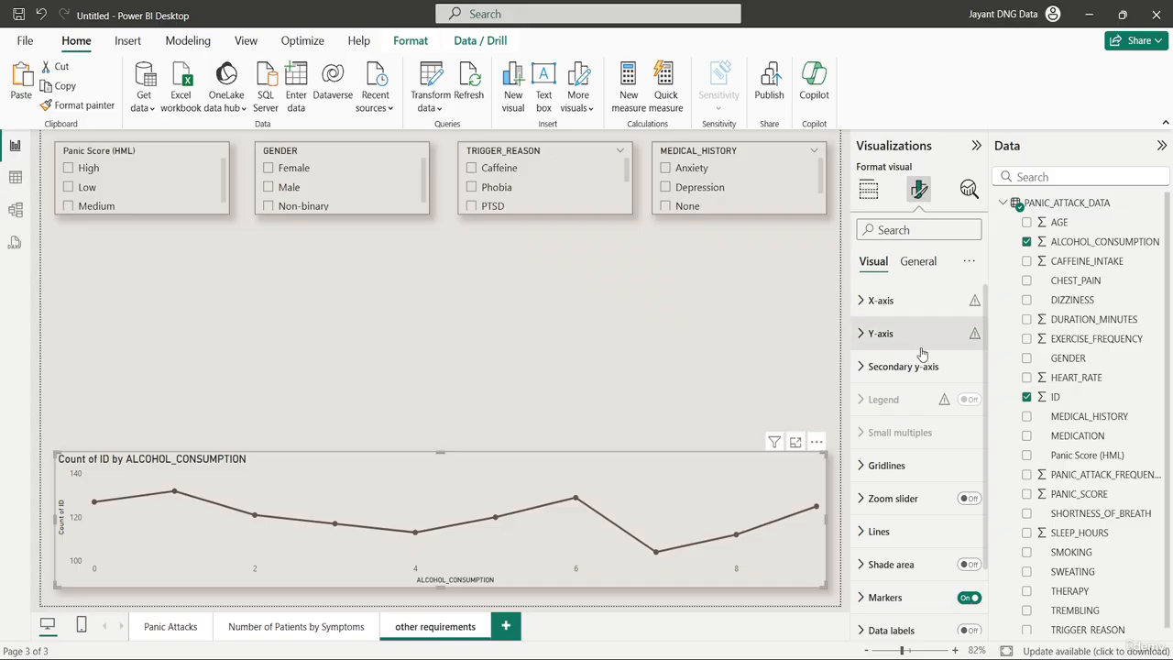
left_click(880, 300)
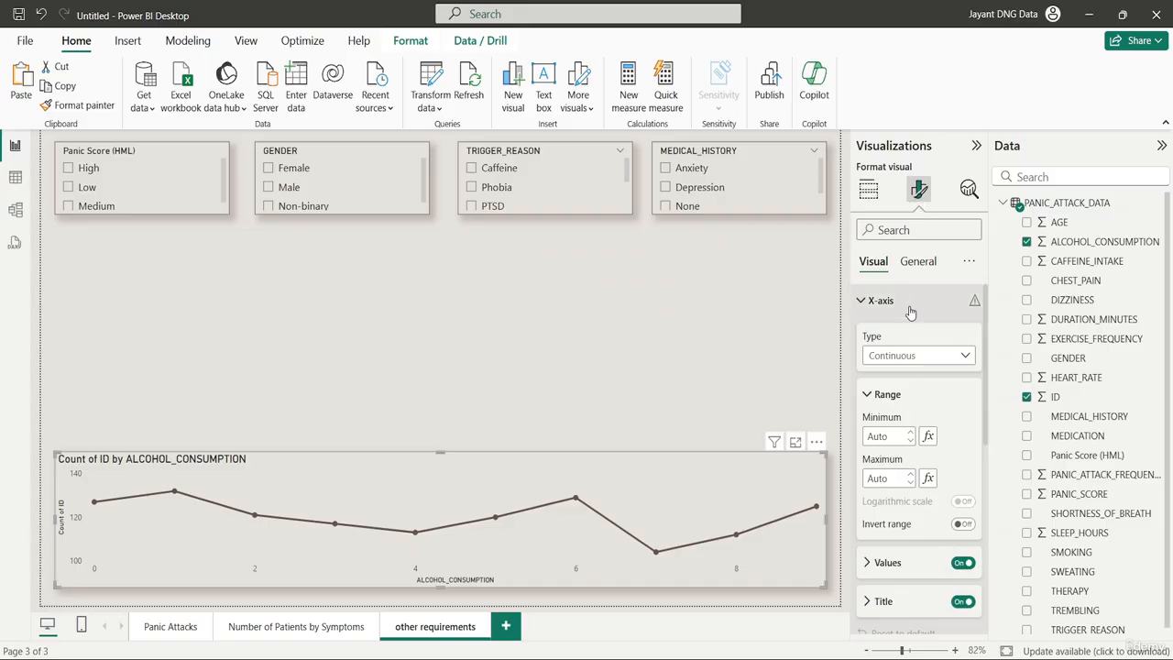
left_click(961, 601)
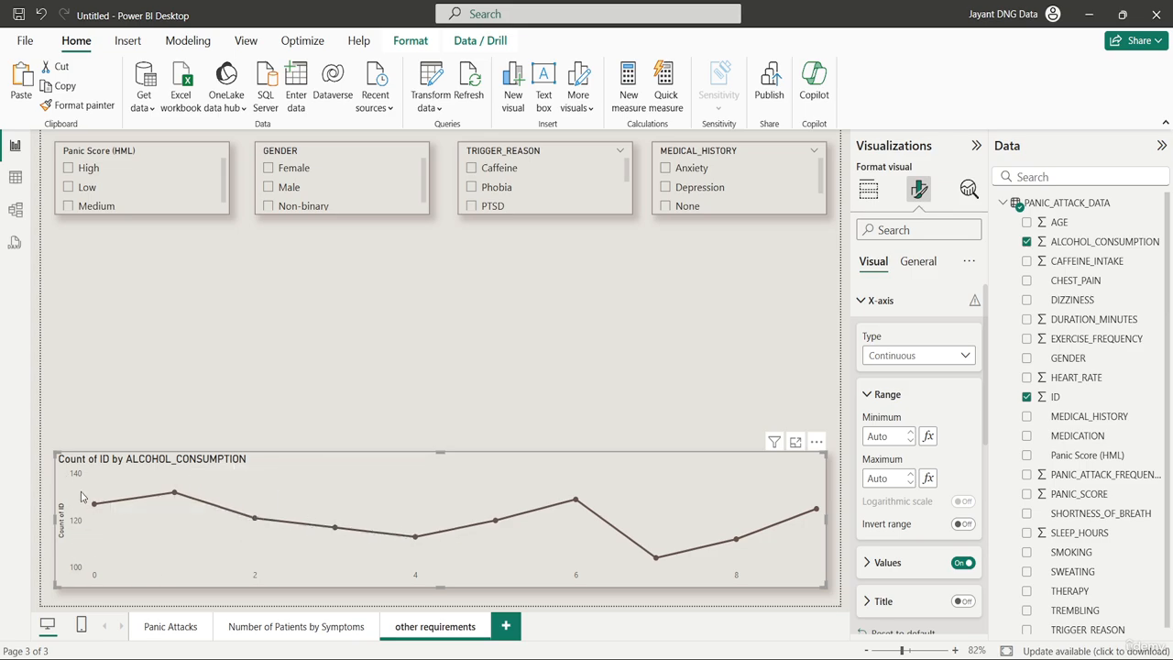
left_click(893, 309)
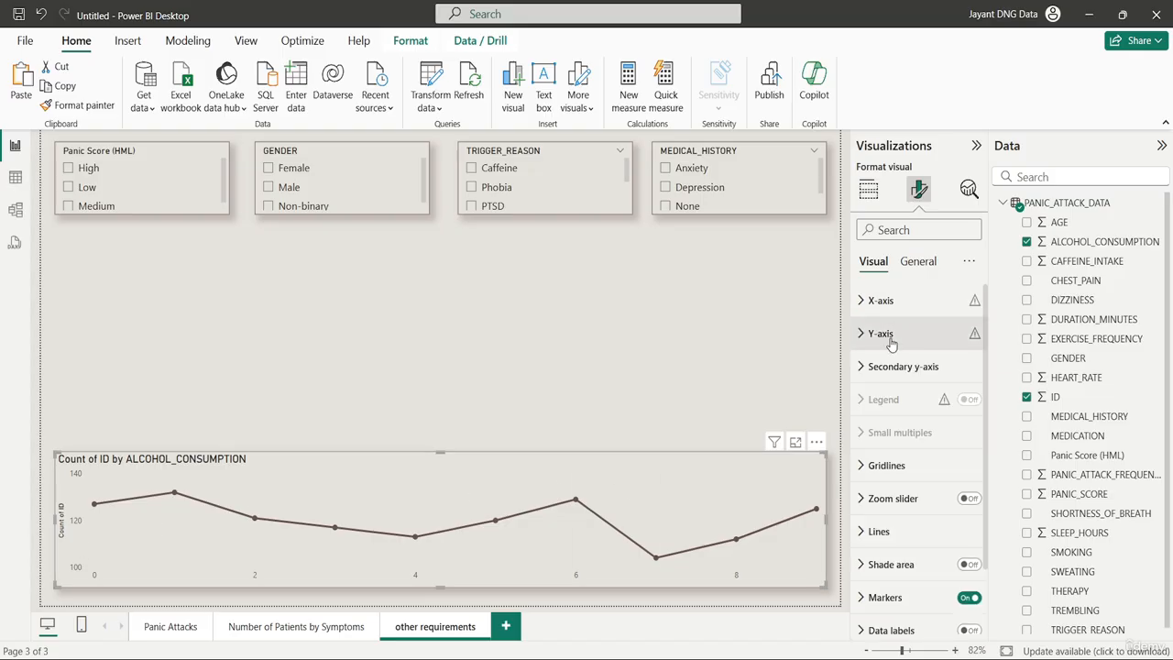
Turn off both the values and the title of the line chart's Y-axis
left_click(882, 334)
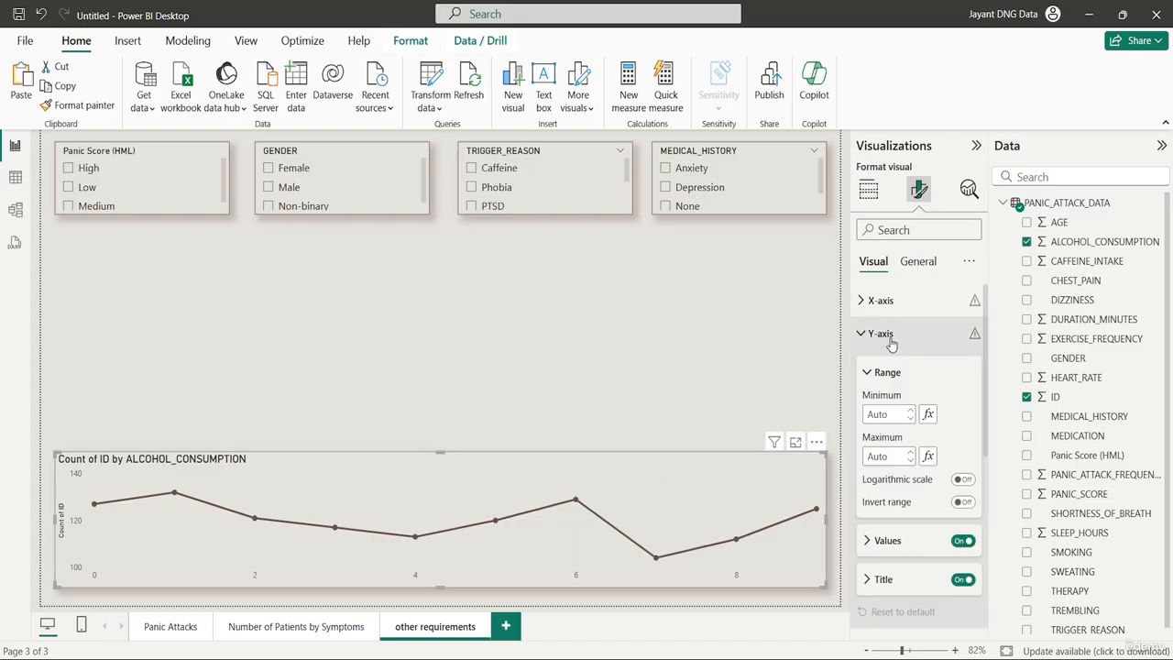
left_click(962, 541)
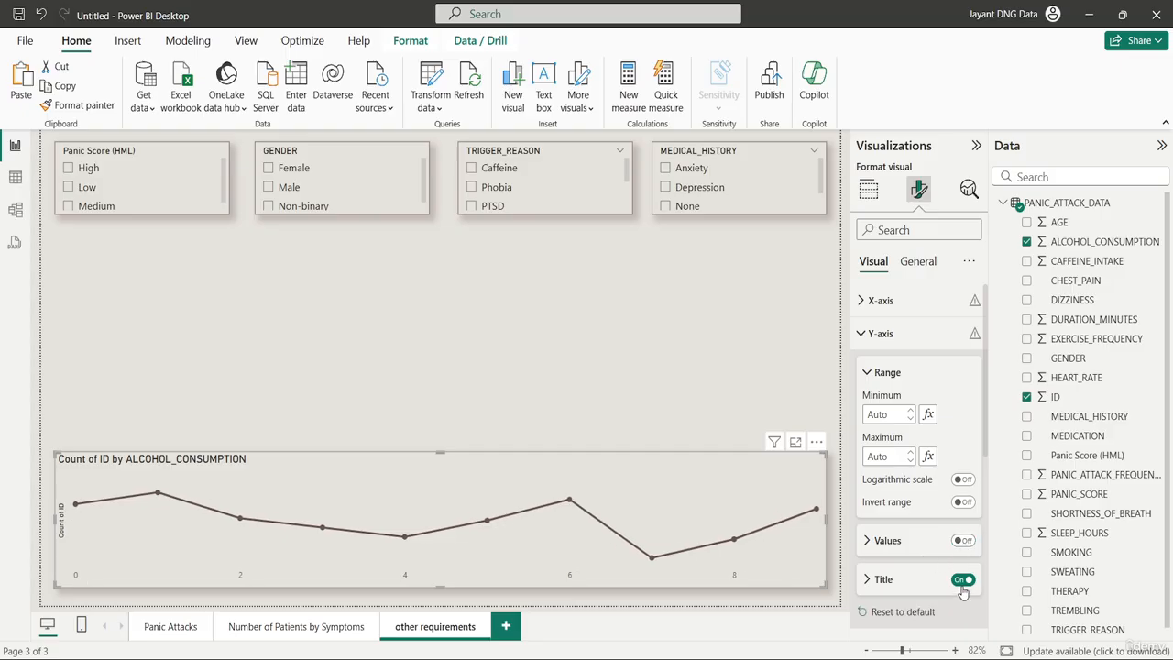
left_click(962, 579)
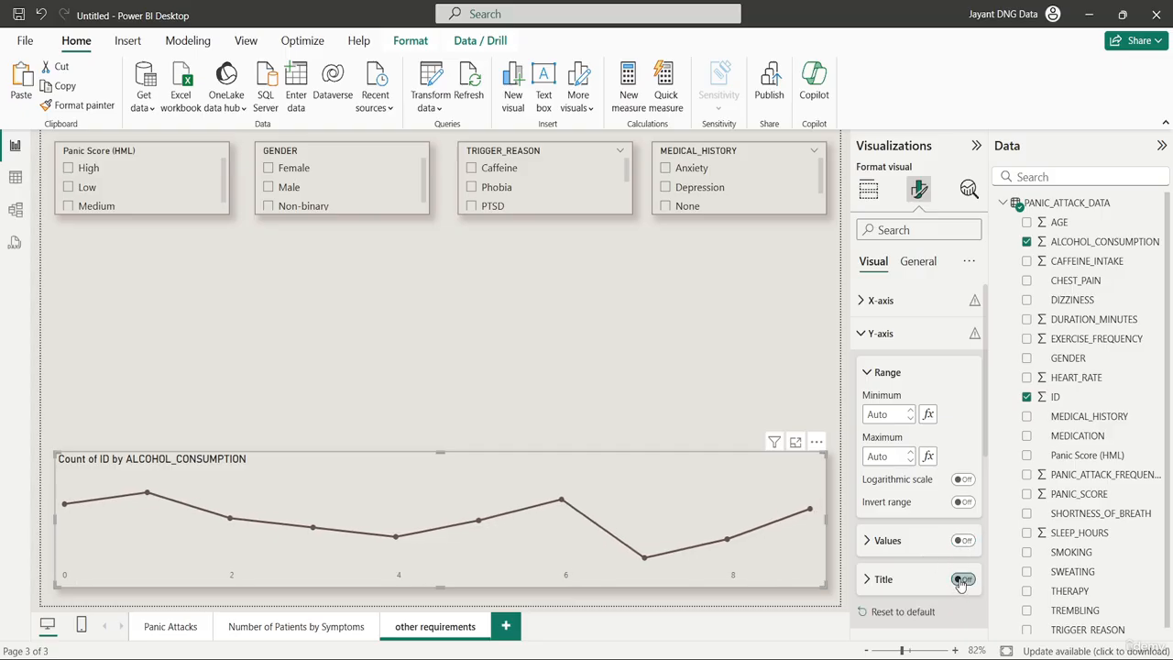
left_click(923, 339)
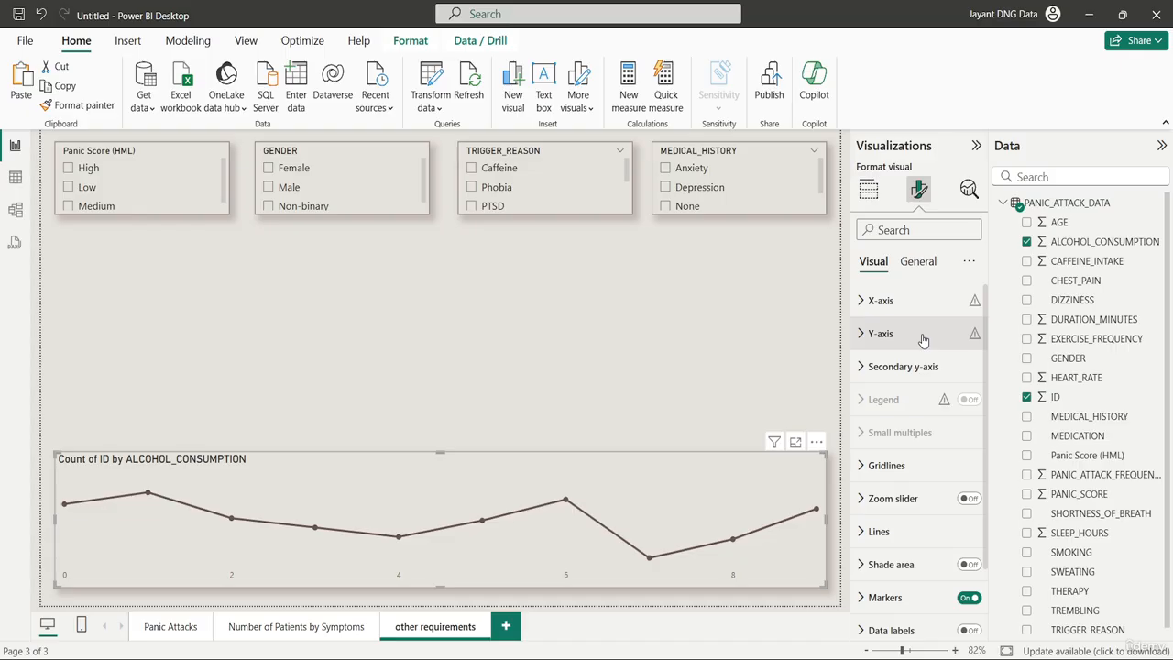
Turn on data labels for the line chart
scroll(960, 591, "down", 1)
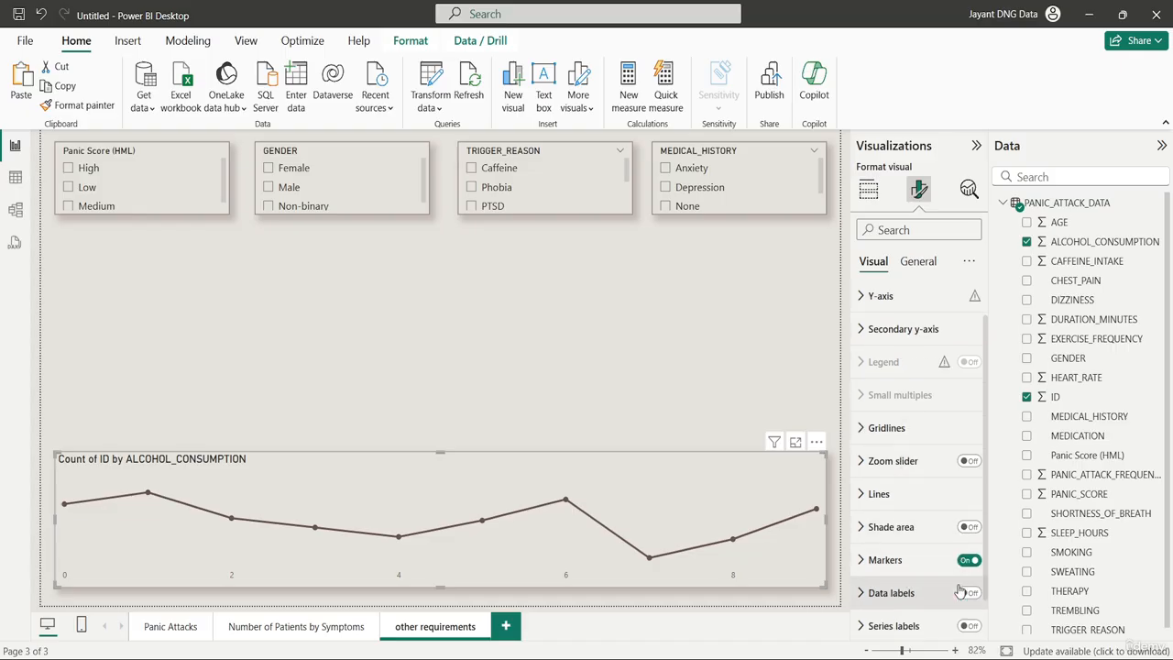
scroll(960, 591, "down", 1)
left_click(969, 553)
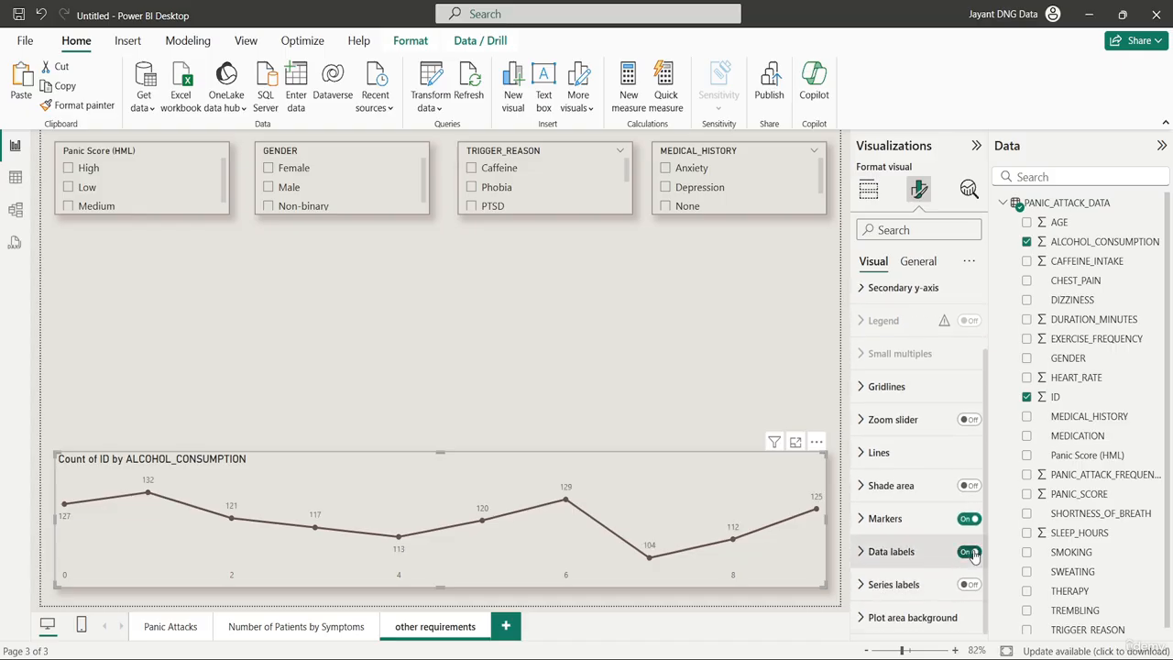
Make the line chart's data label values bold
left_click(879, 553)
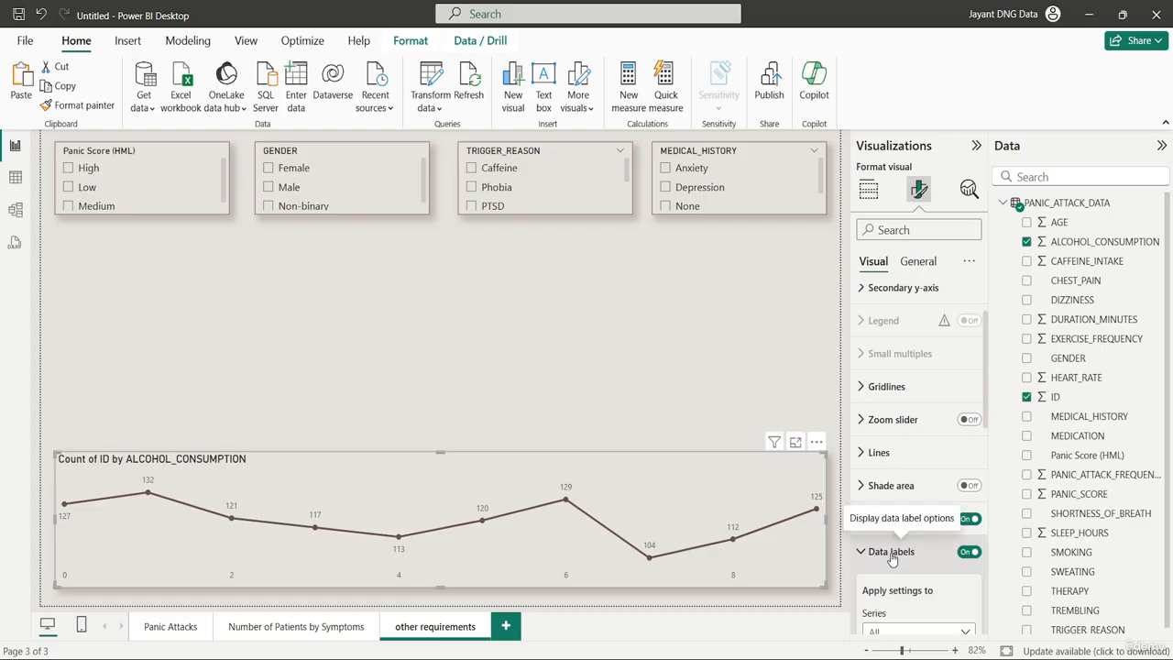
scroll(891, 559, "down", 5)
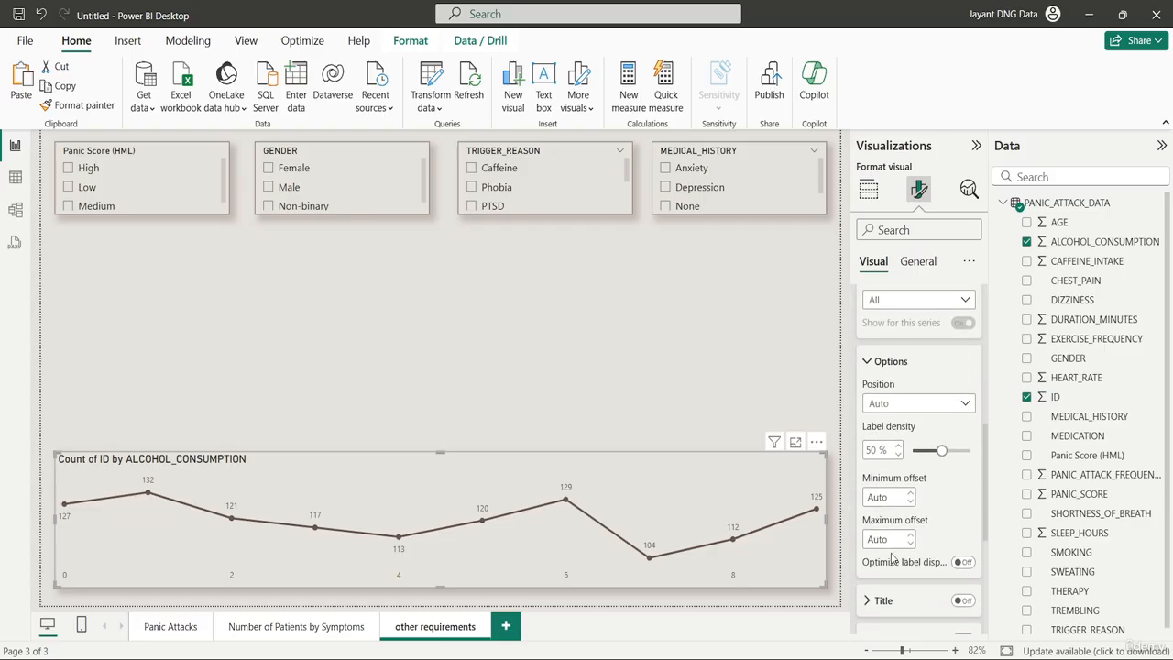
scroll(892, 559, "down", 2)
left_click(885, 568)
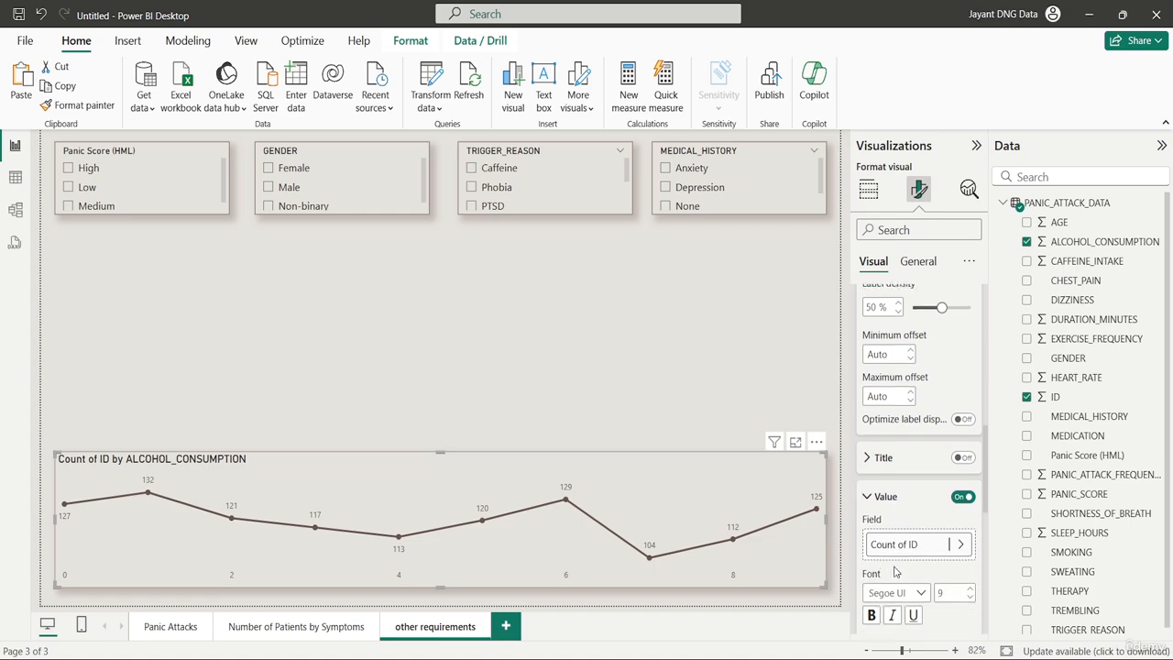
scroll(888, 550, "down", 5)
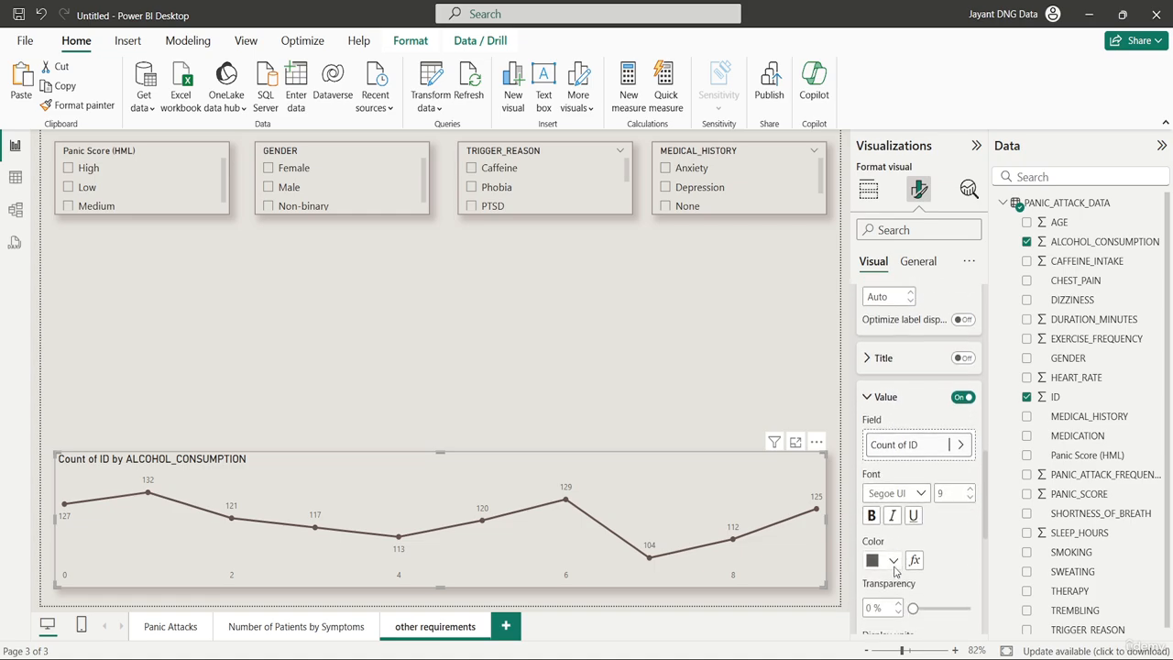
left_click(874, 510)
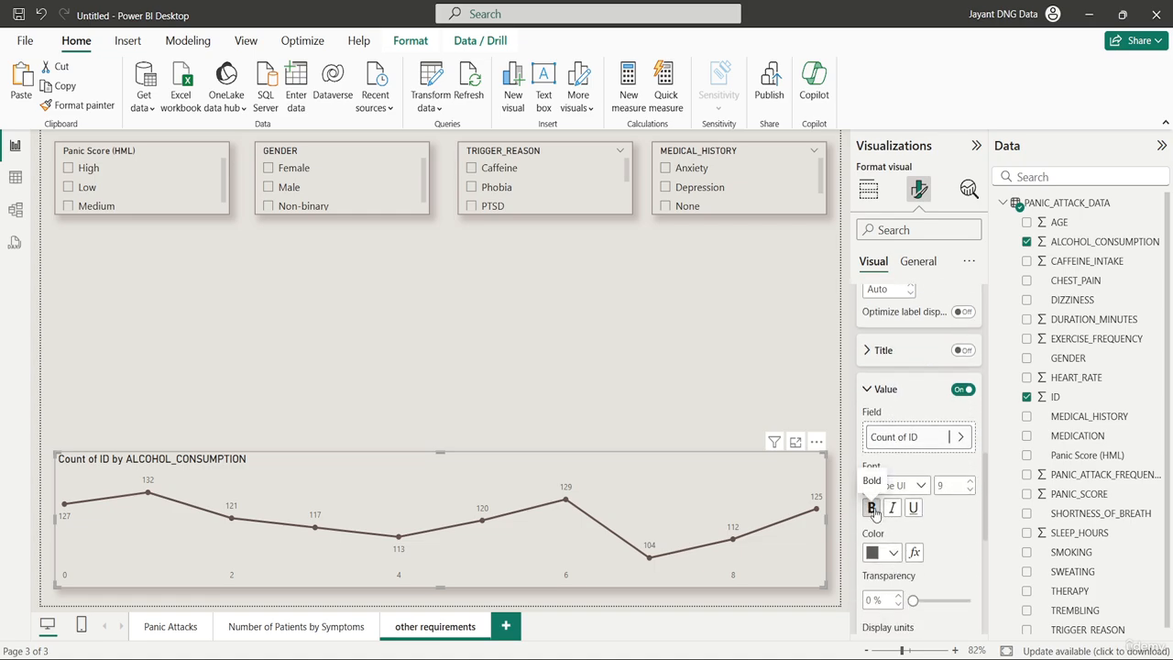
Set the line chart's data label value color to the dark brown from the recent colors
left_click(891, 552)
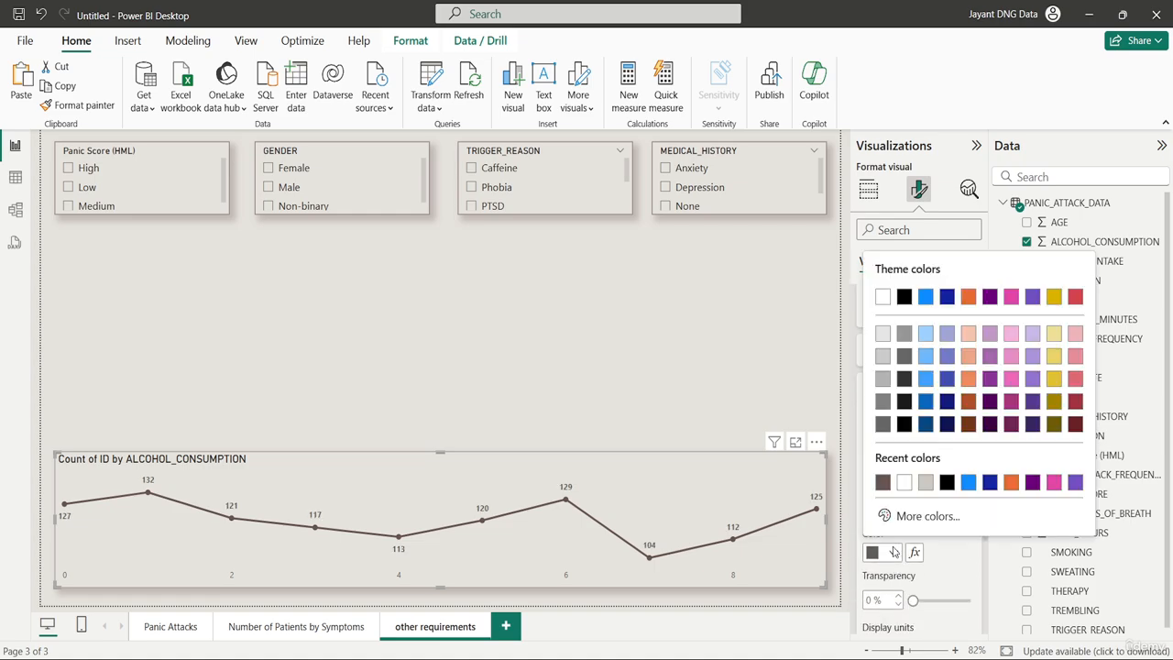
left_click(883, 484)
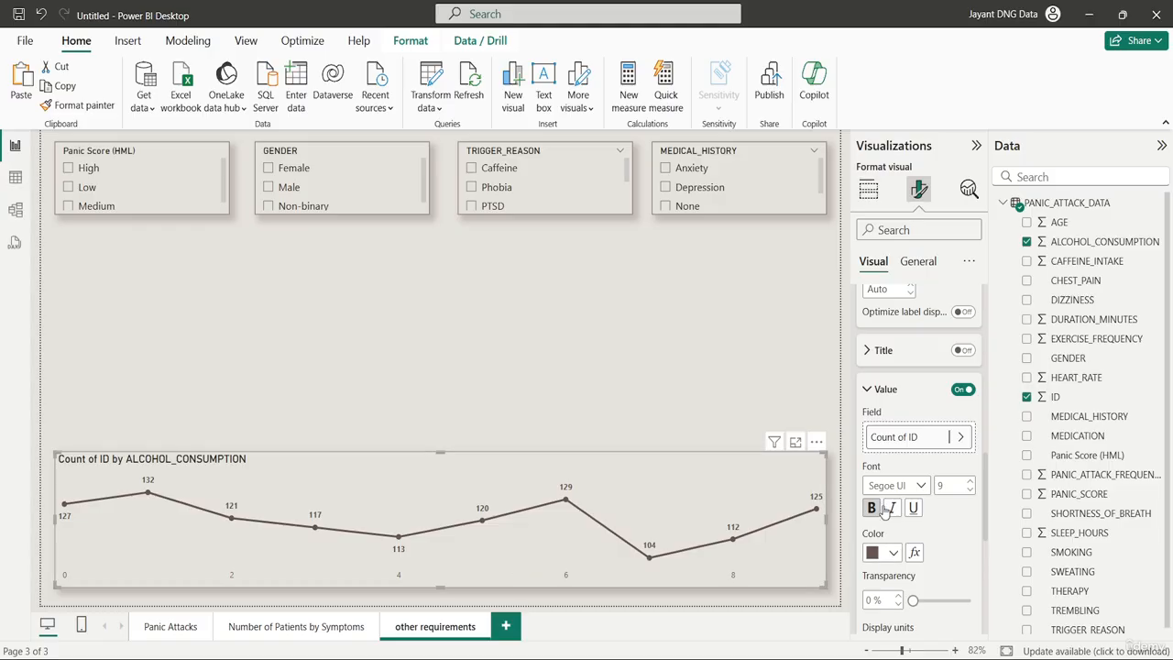
Make the line chart's X-axis values bold and color them with the recent dark brown
scroll(928, 496, "up", 10)
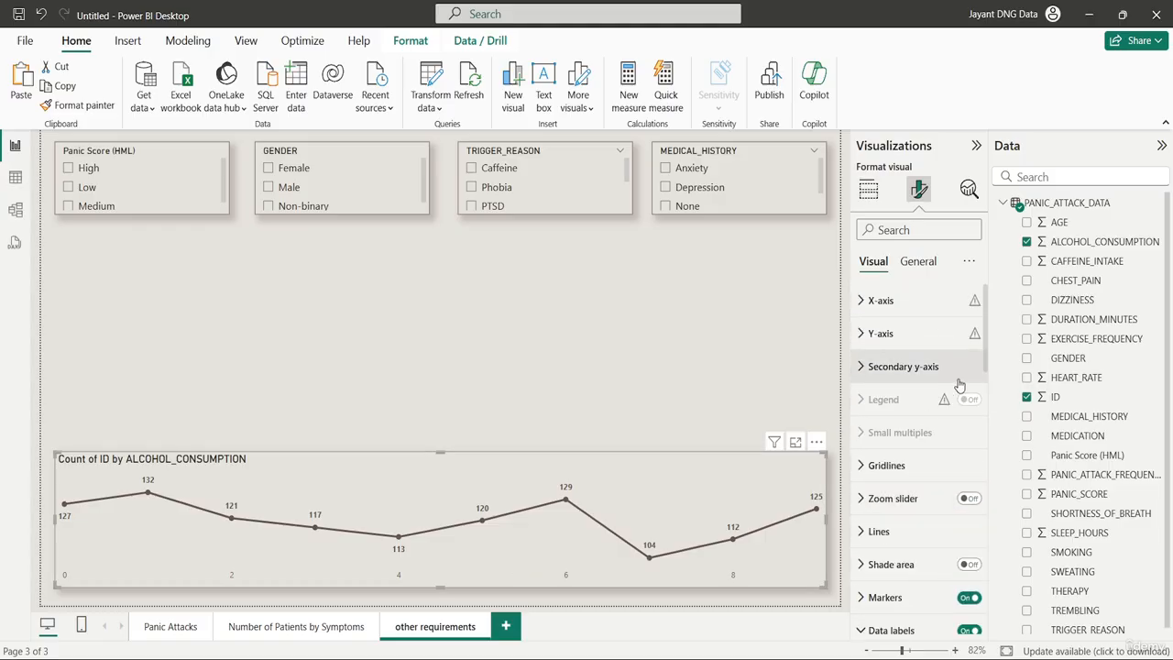
left_click(923, 303)
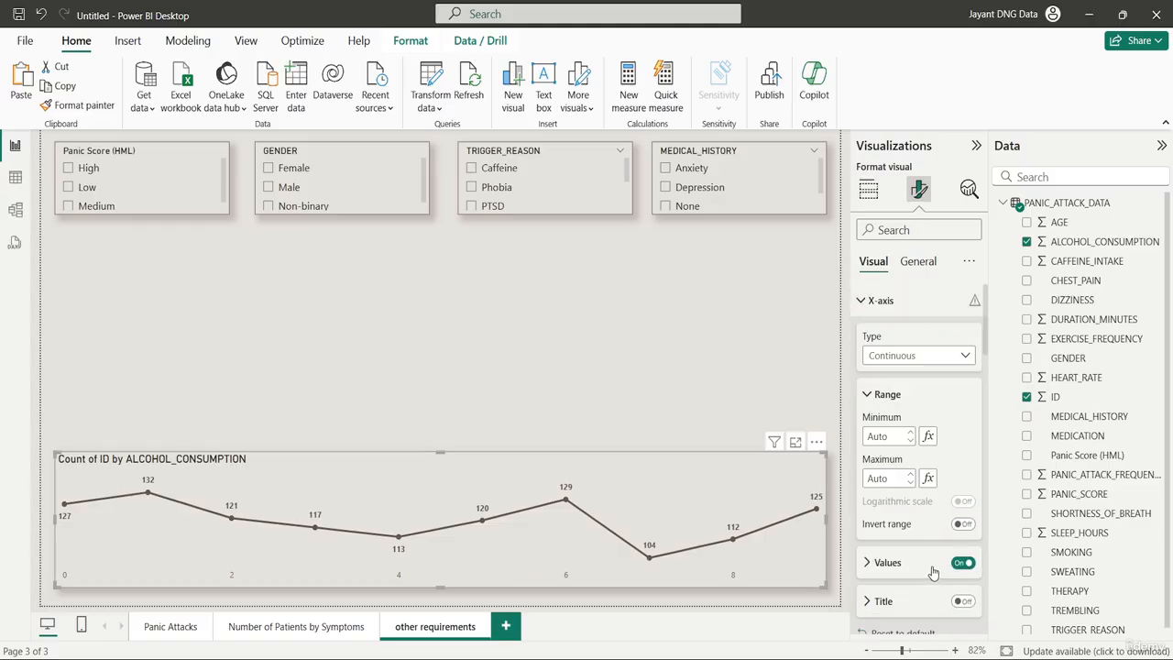
left_click(903, 562)
scroll(902, 561, "down", 3)
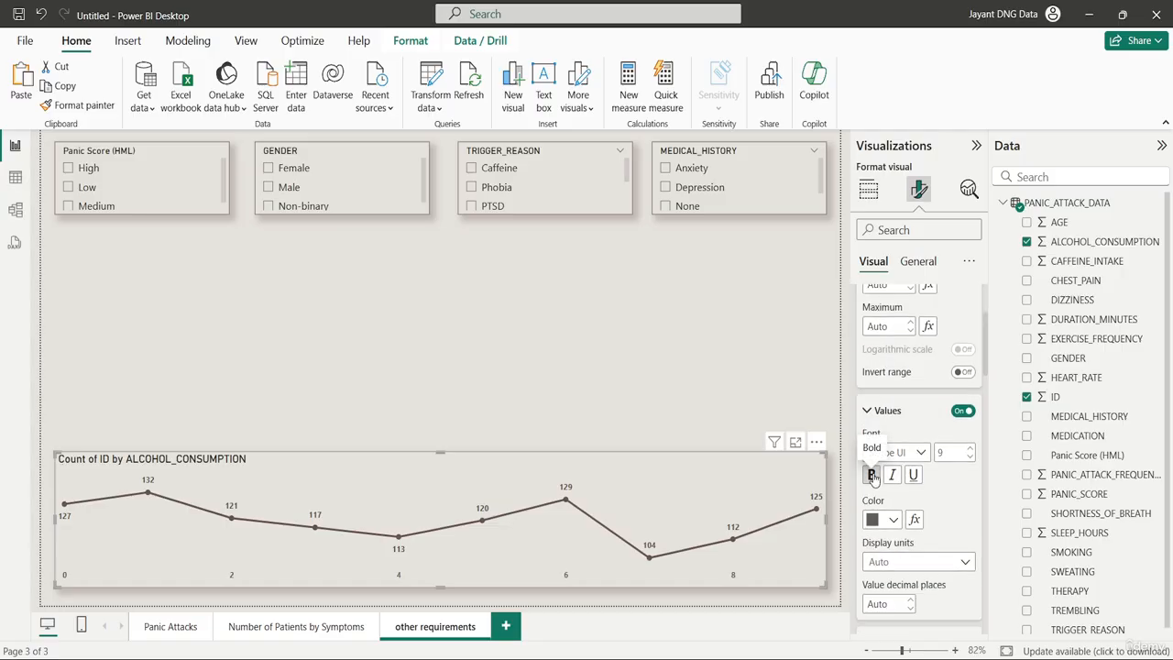
left_click(894, 520)
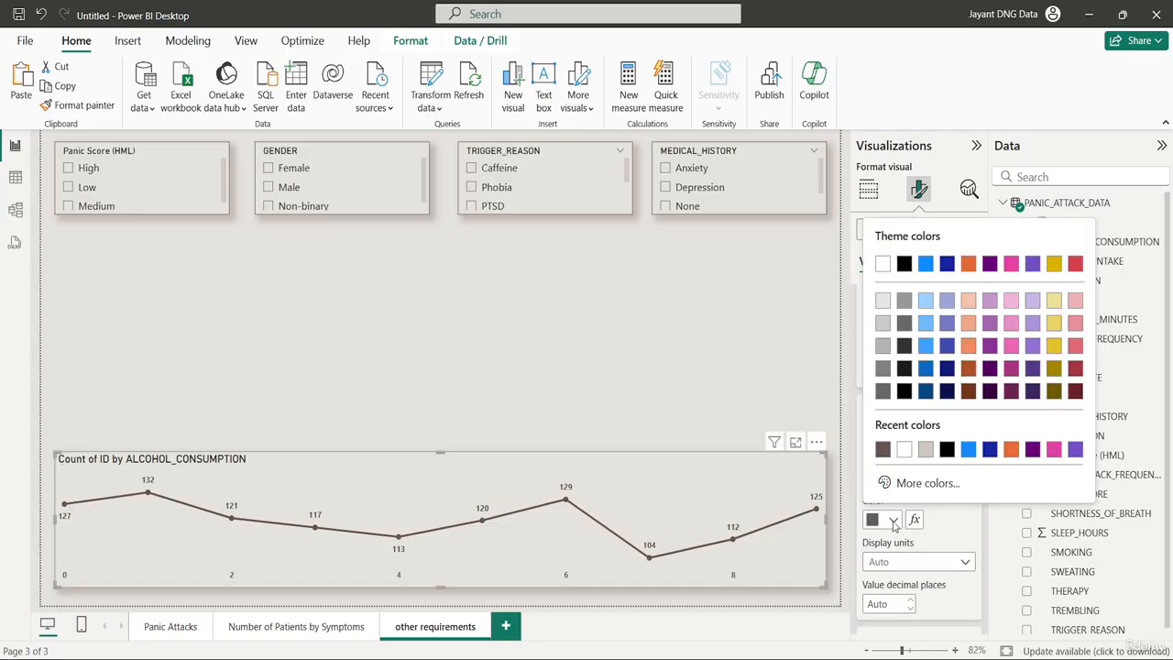
left_click(882, 449)
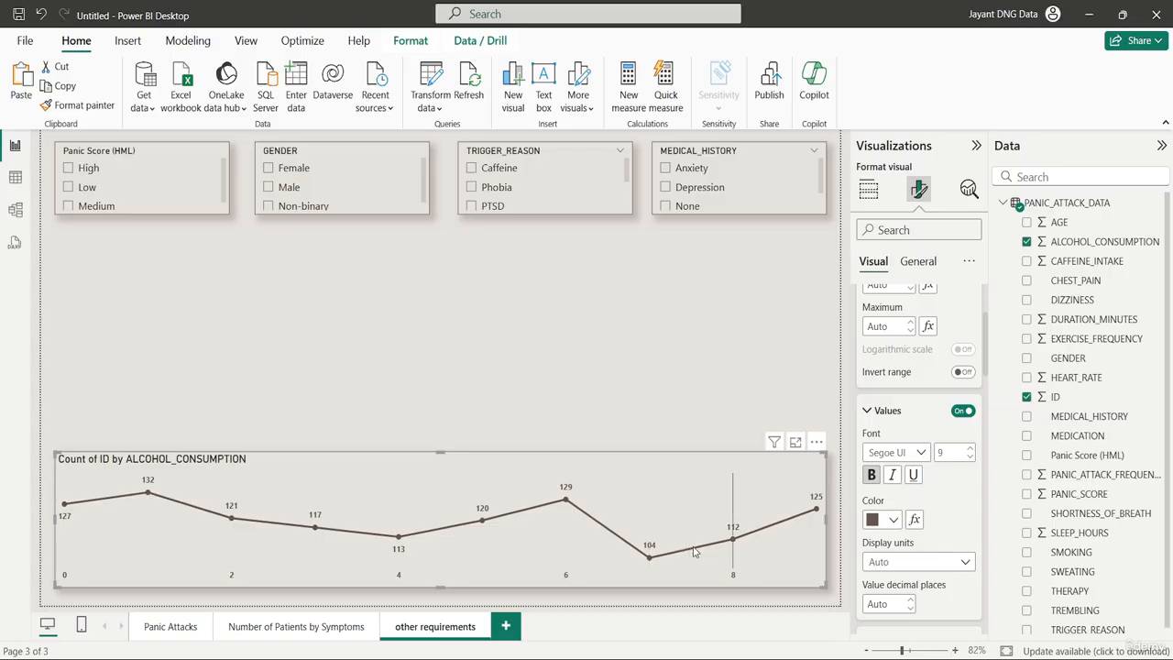
mouse_move(678, 548)
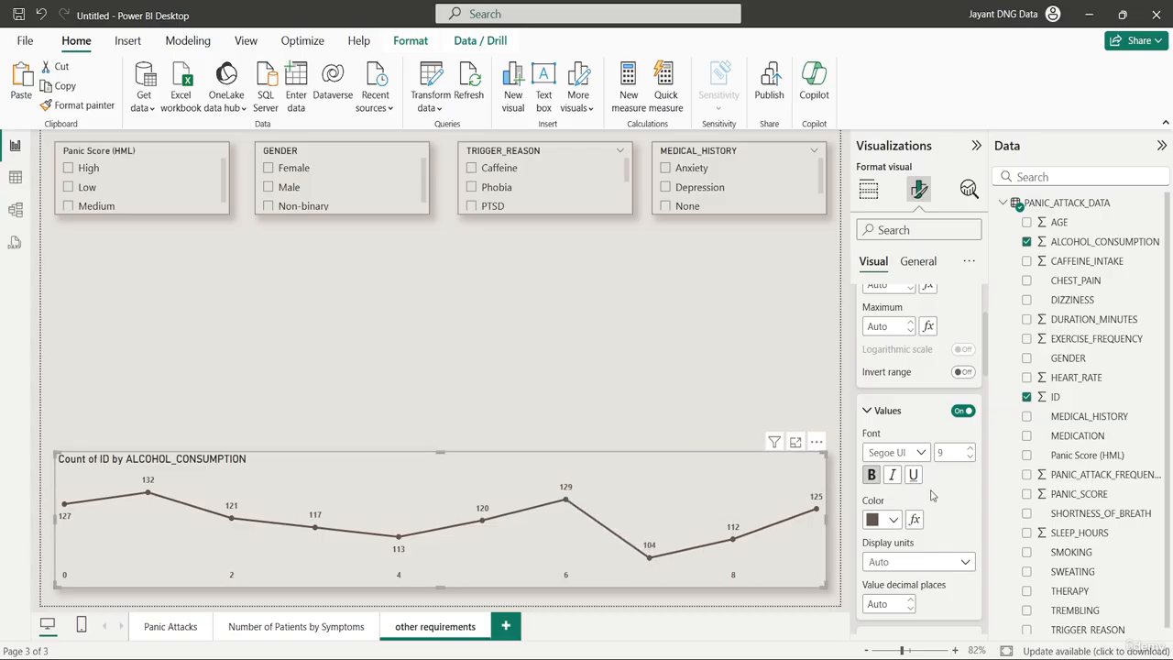
Turn on the line chart's X-axis title and set its text to "Number od Drinks Per Week"
scroll(926, 496, "up", 3)
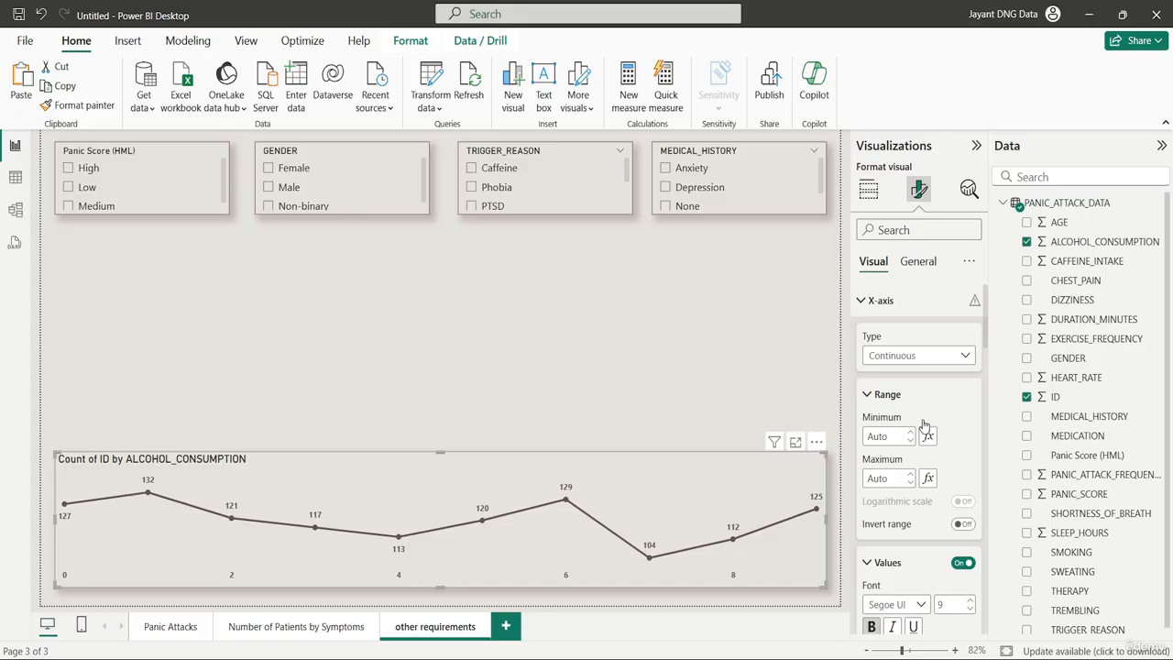
scroll(894, 365, "down", 6)
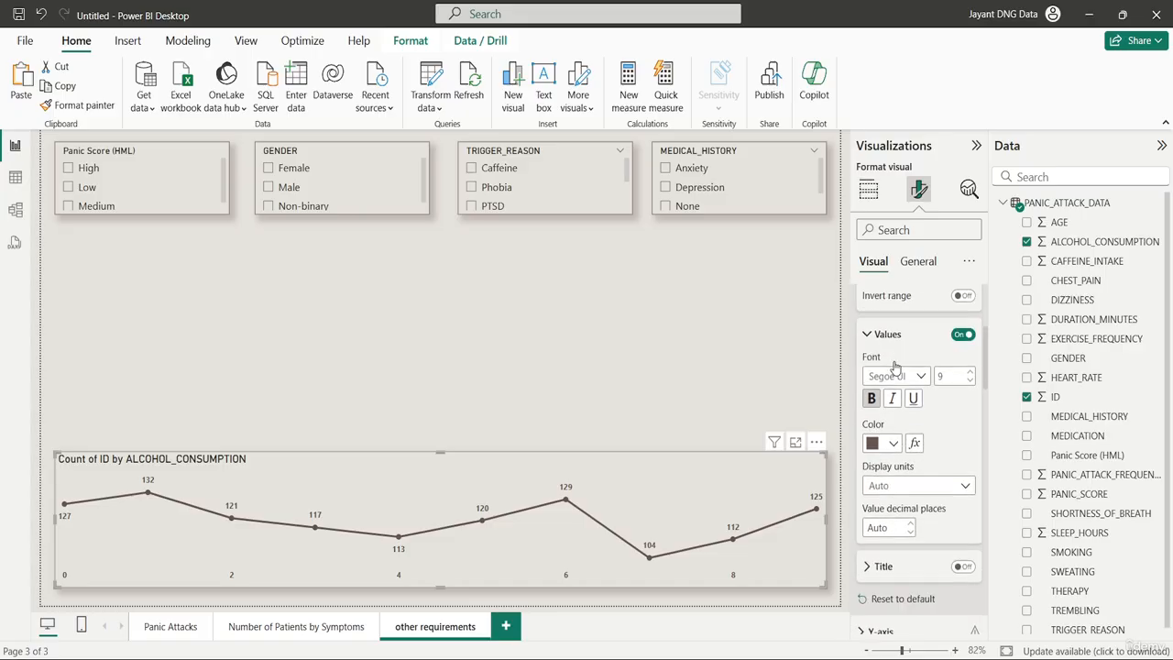
left_click(965, 480)
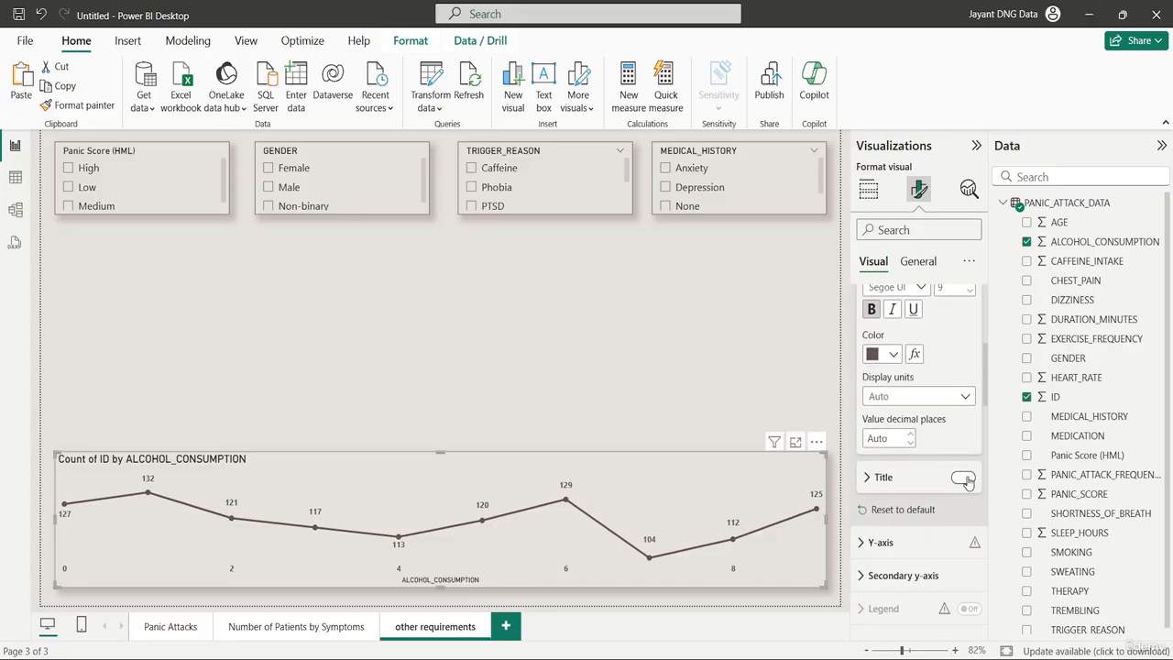
left_click(902, 478)
scroll(902, 479, "down", 2)
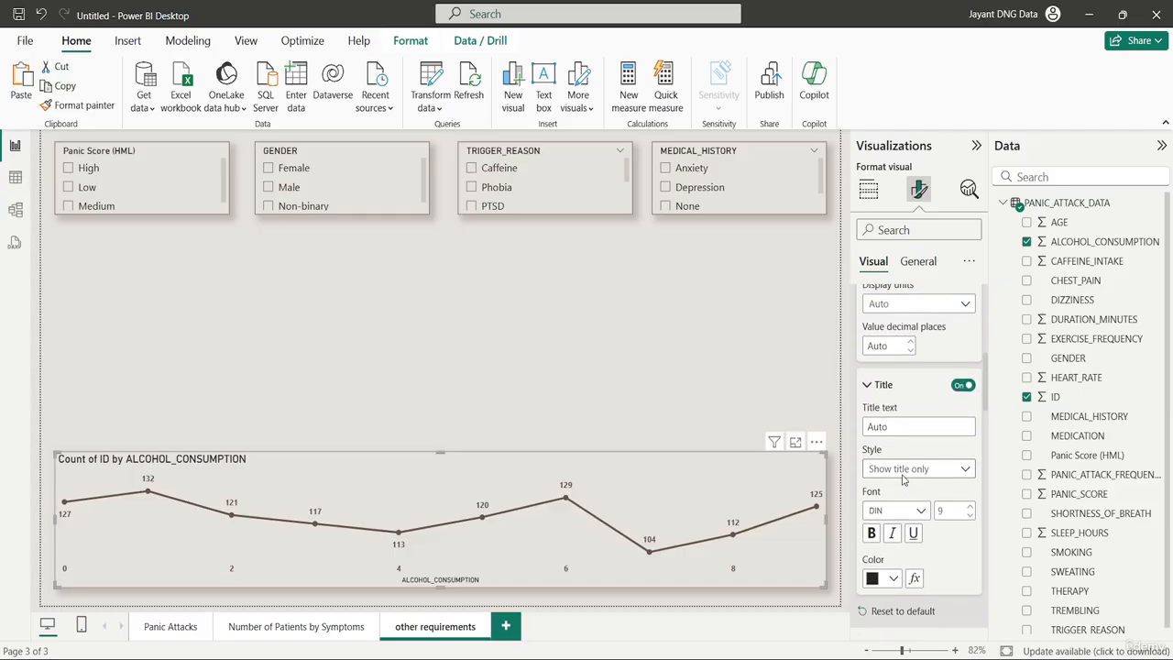
left_click(909, 422)
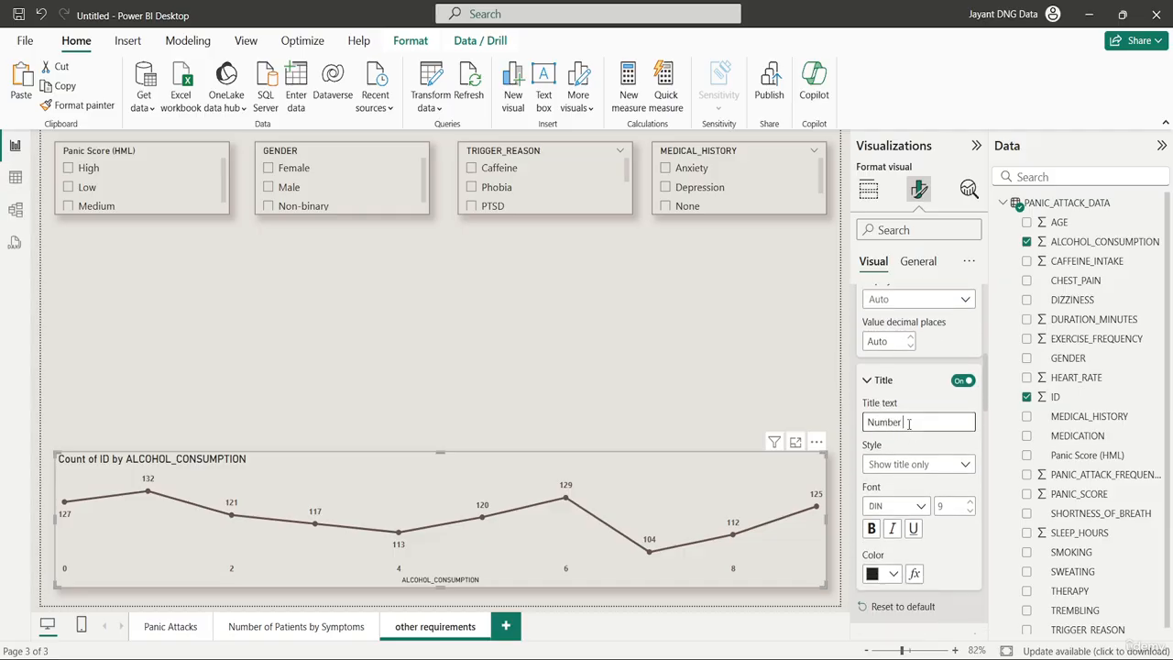
type("Number of Drinks P")
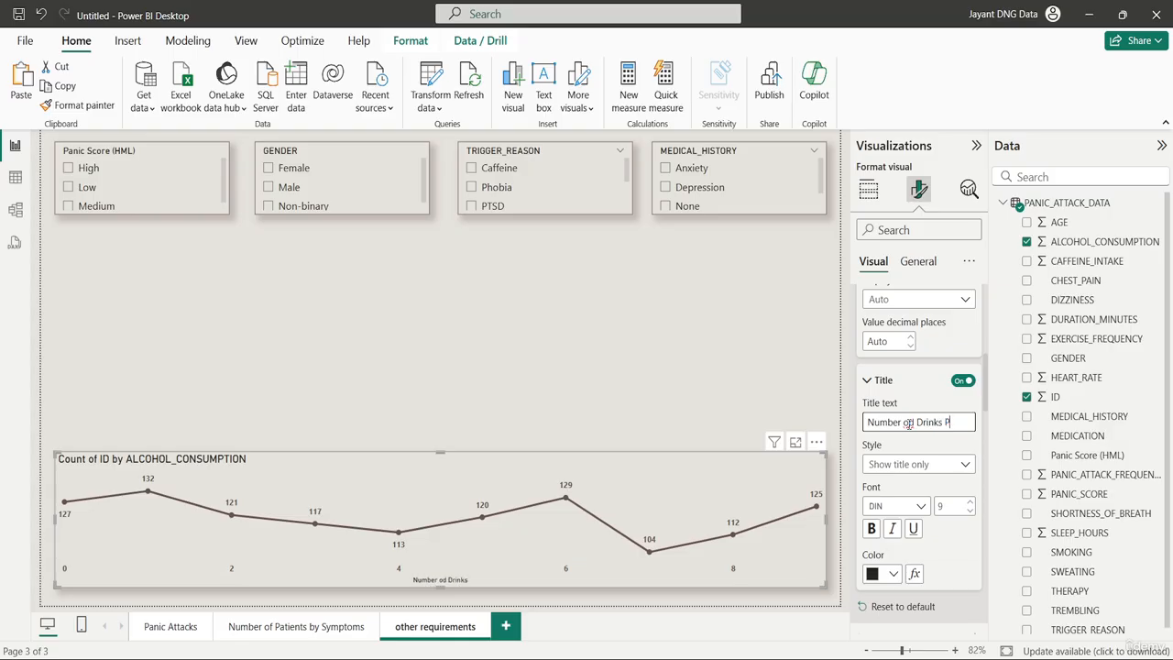
type("er Week")
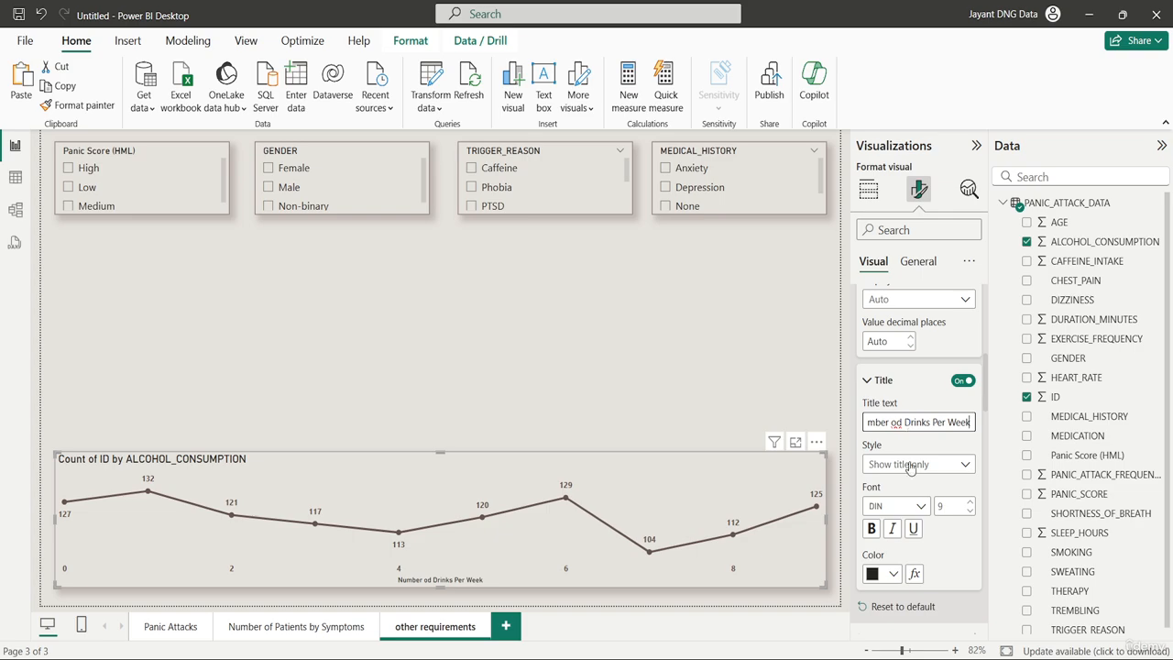
Format the X-axis title in the recent dark brown, bold, with font size 11
left_click(895, 573)
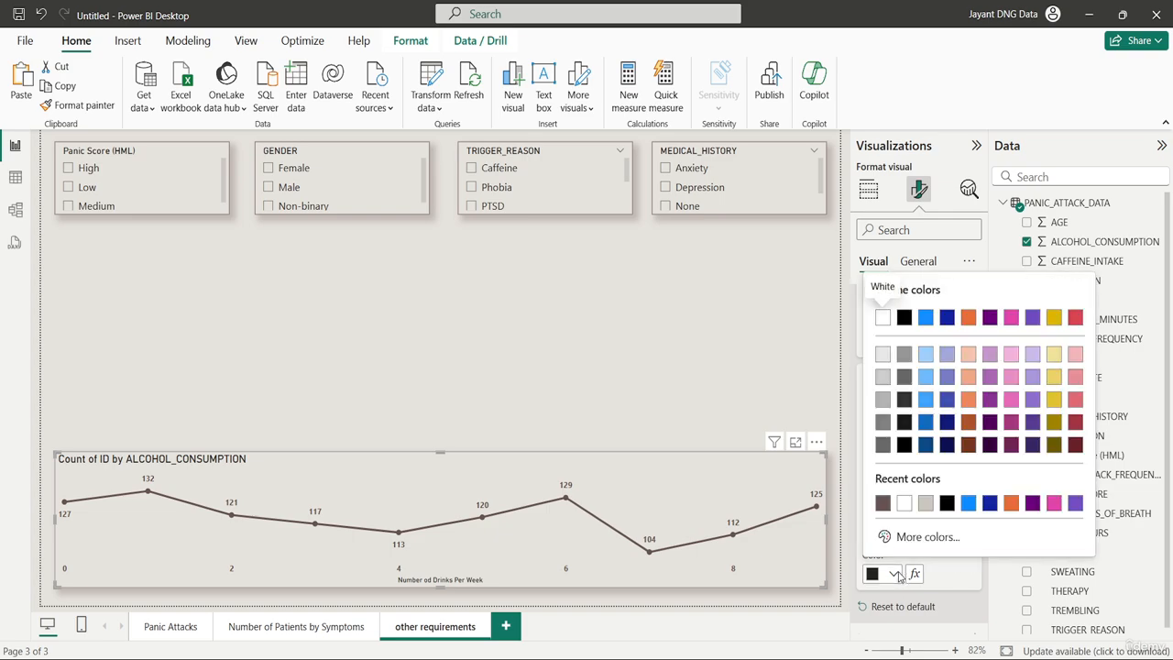
left_click(882, 503)
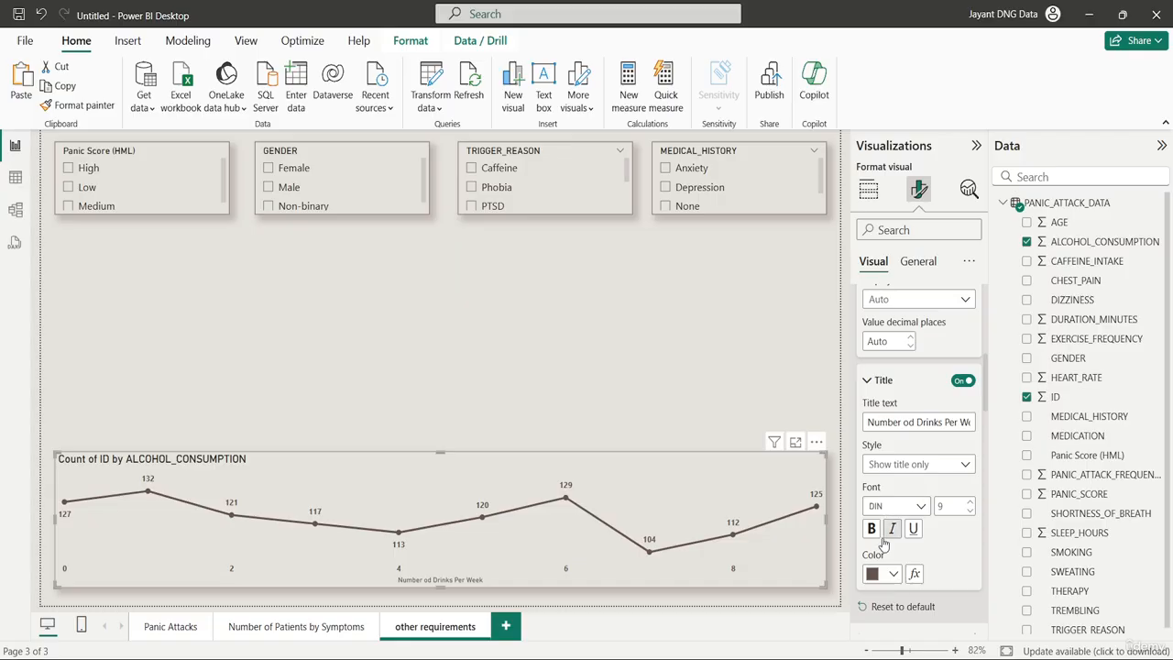
left_click(873, 531)
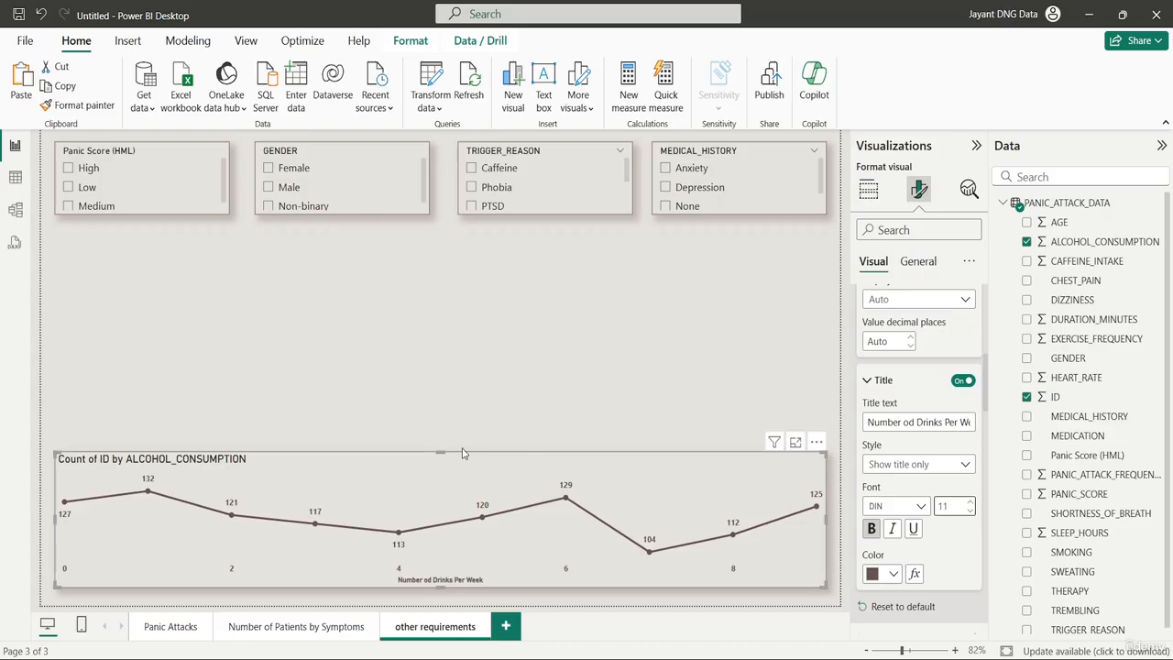
Make the line chart slightly taller by extending its upper edge, then deselect it
left_click_drag(443, 450, 441, 438)
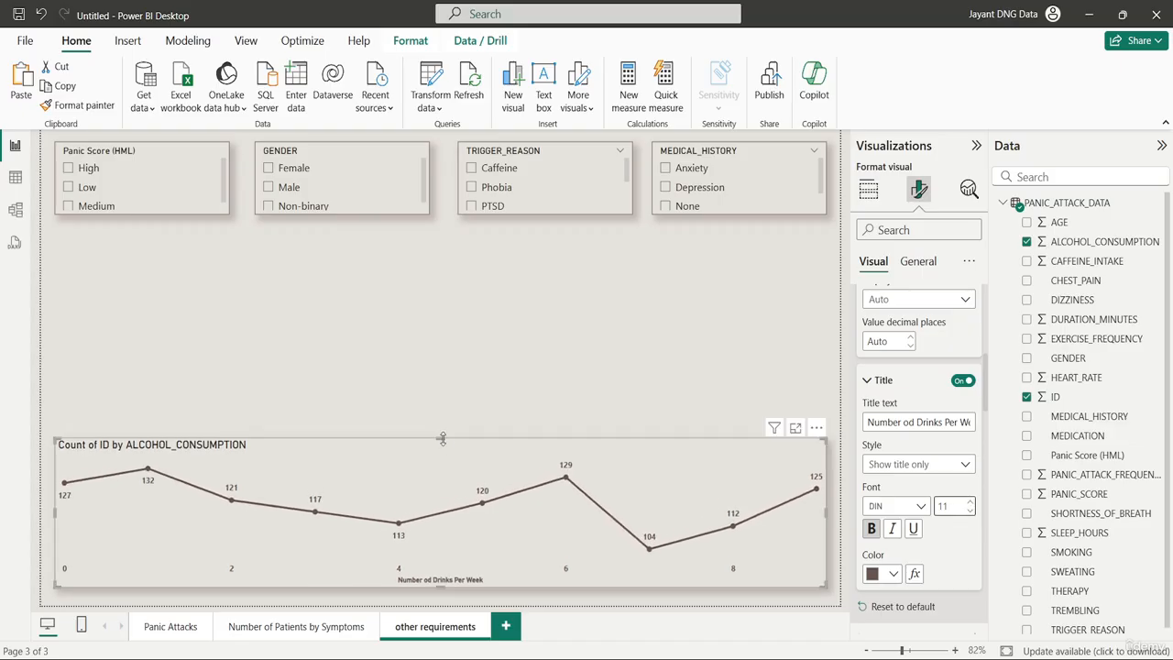
left_click(527, 403)
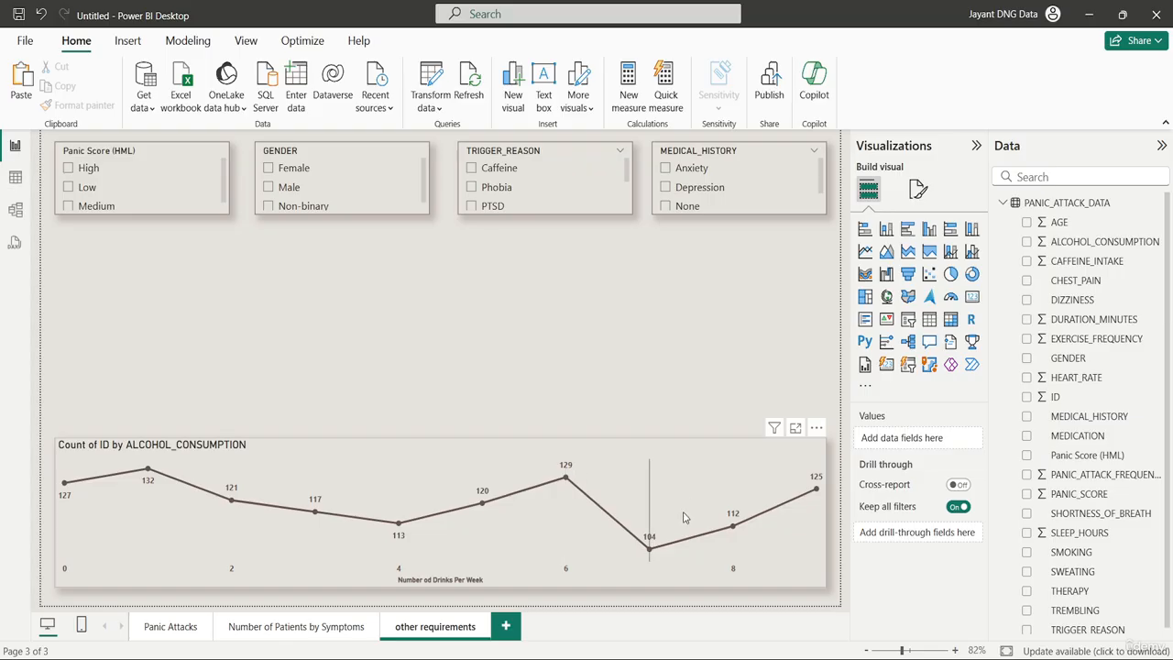
mouse_move(693, 499)
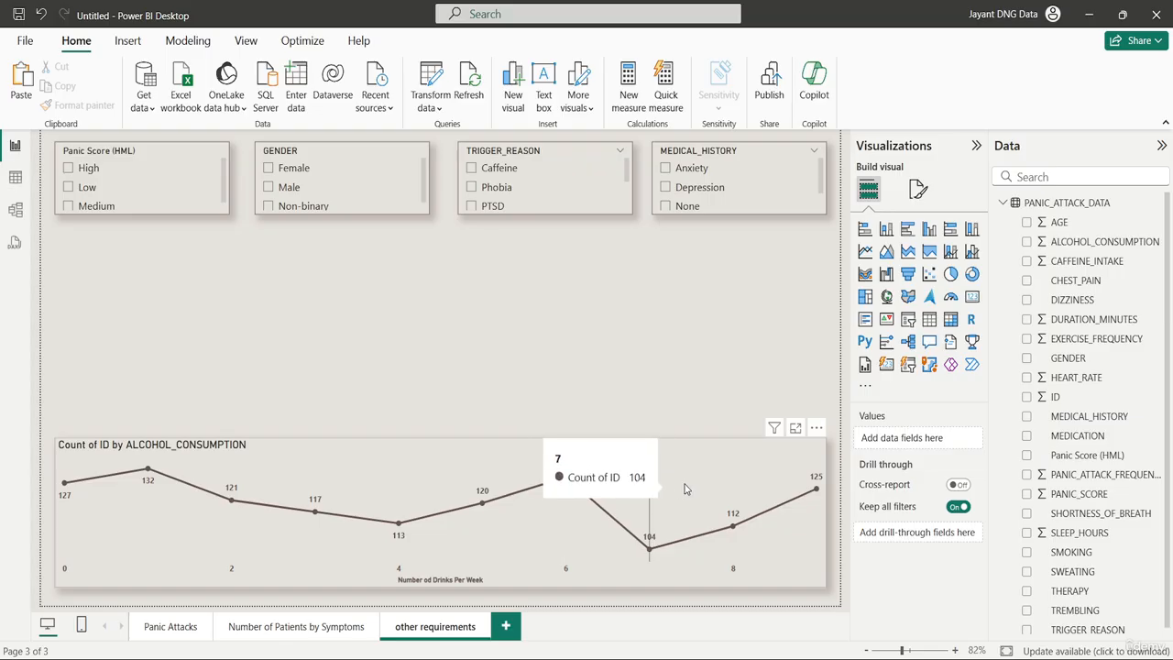
Replace the line chart's title text with "Number of Patients ny Drinks Per Week.!"
left_click(743, 477)
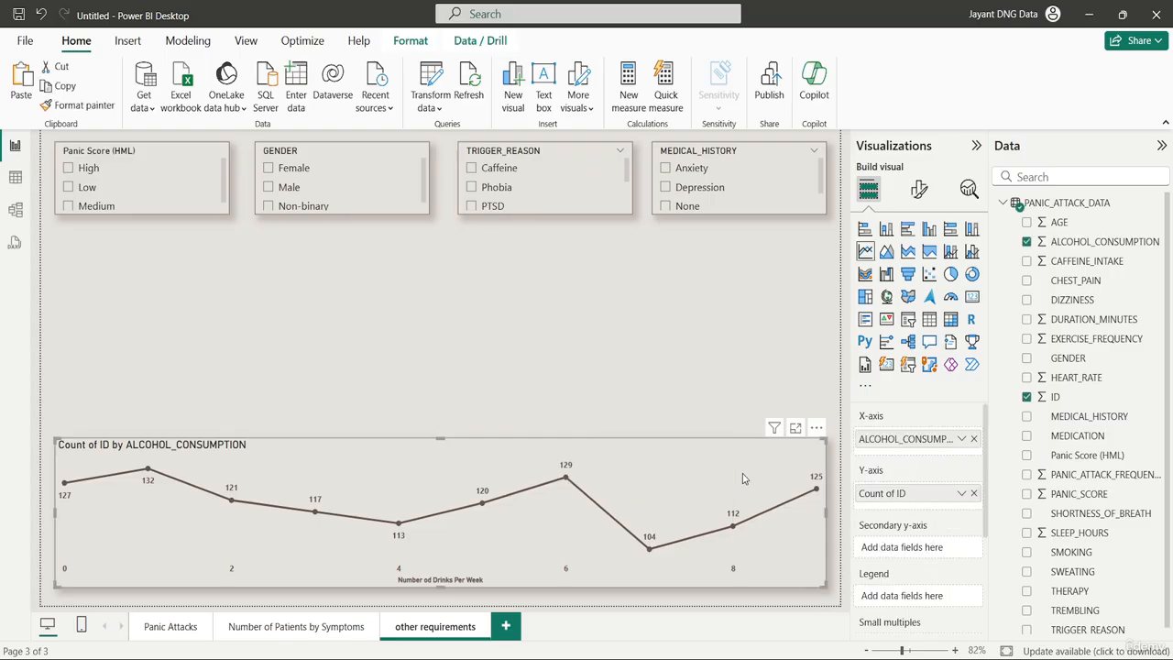
left_click(919, 188)
left_click(923, 261)
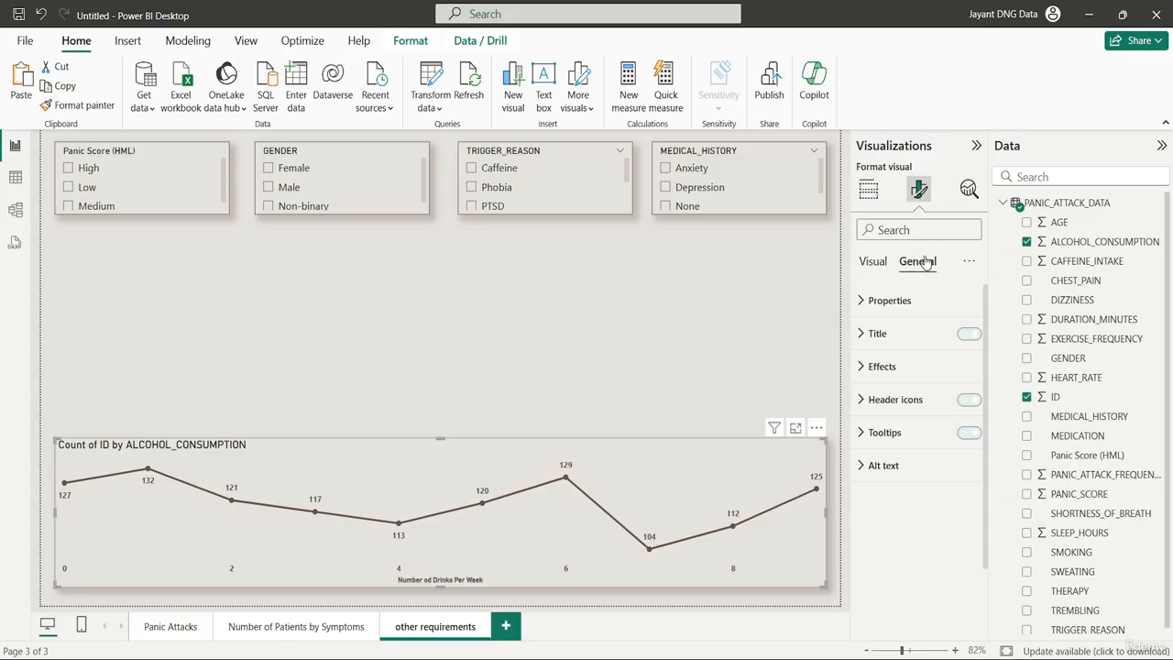
left_click(905, 336)
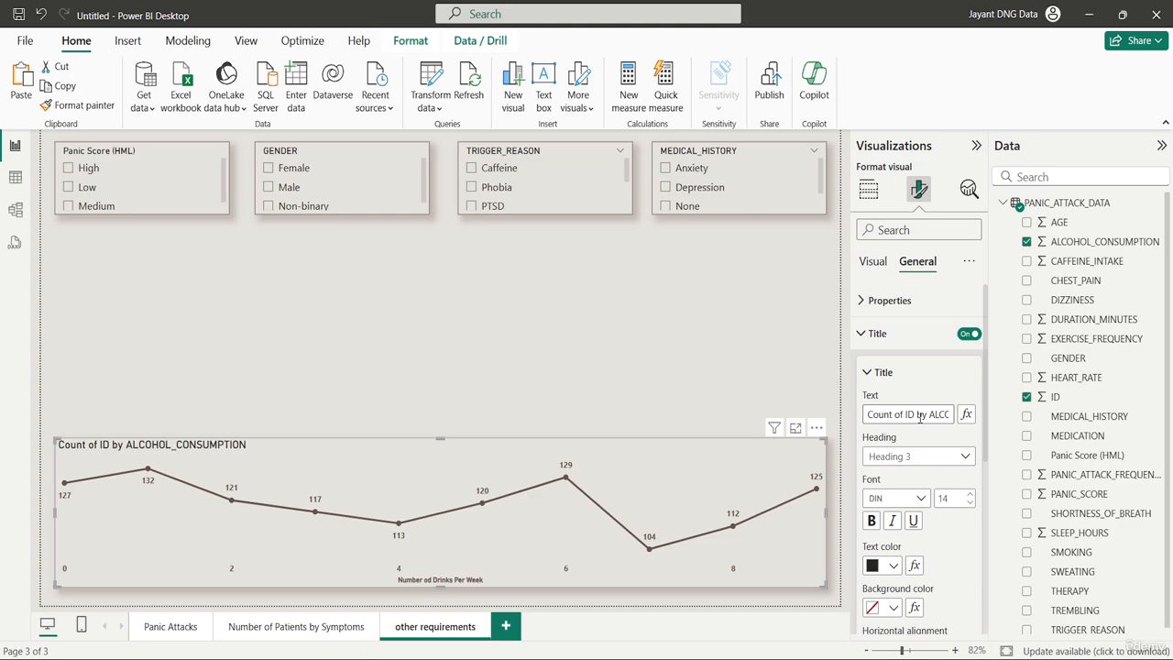
left_click(919, 414)
key("ctrl+a")
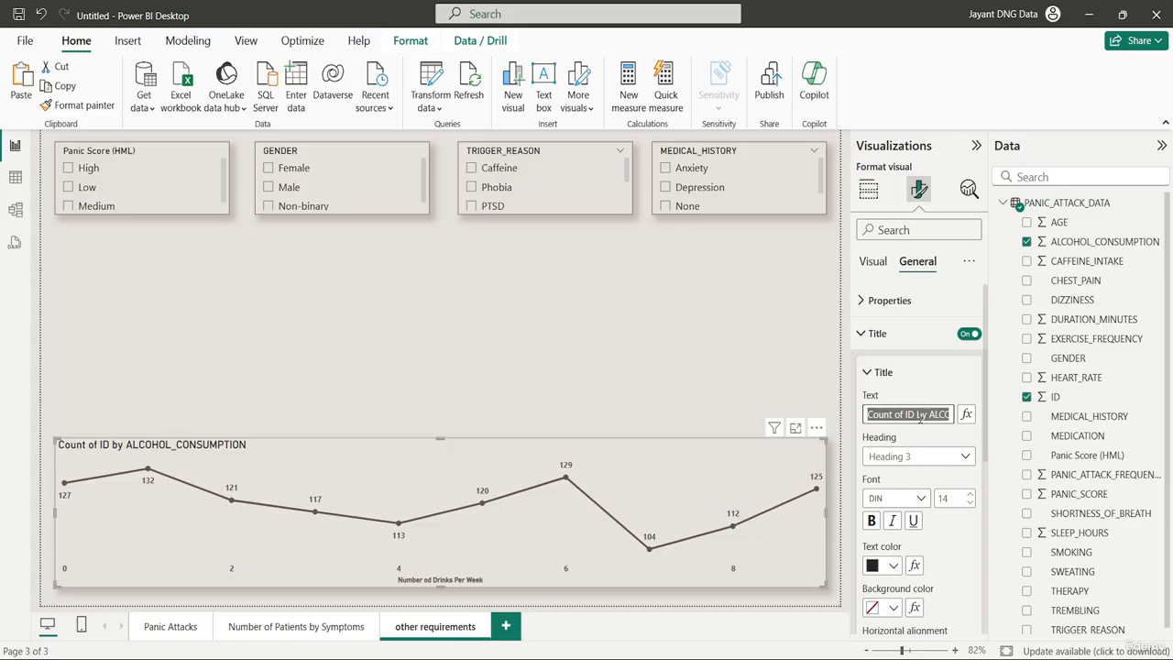
key("BackSpace")
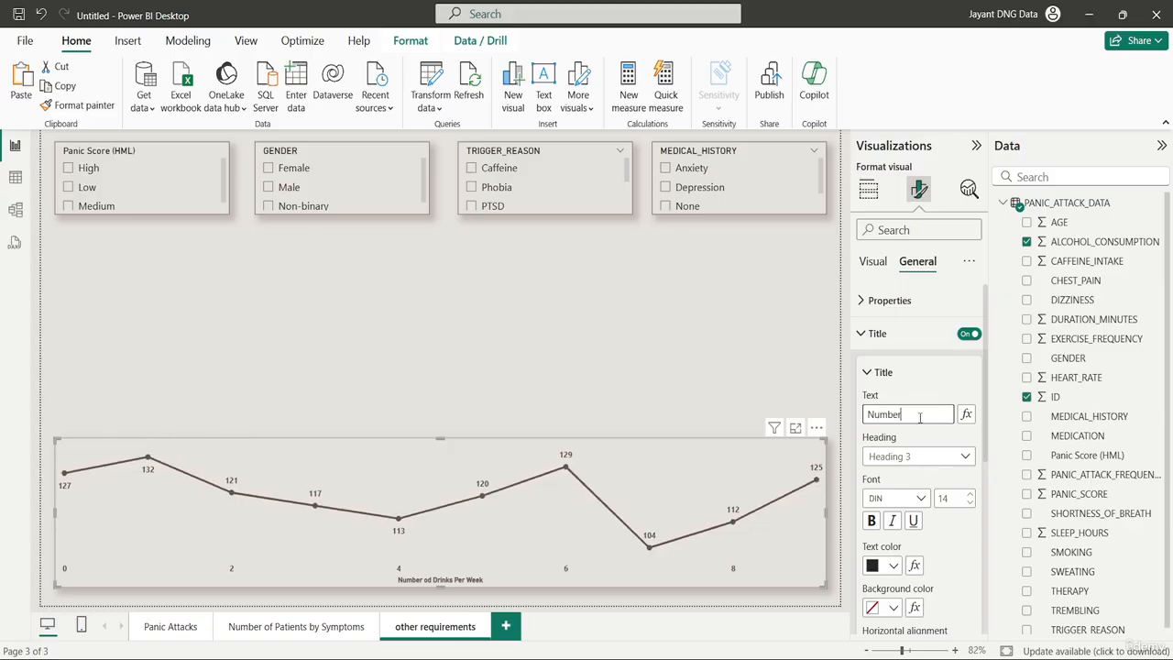
type("Number of Patients")
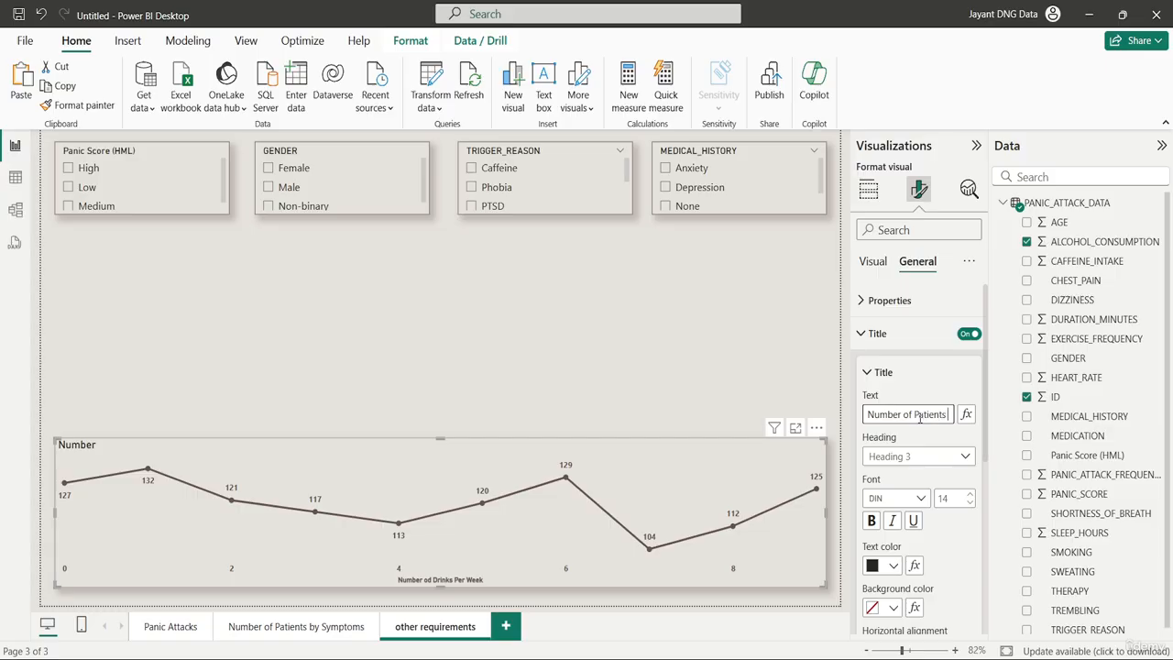
type("by Dr")
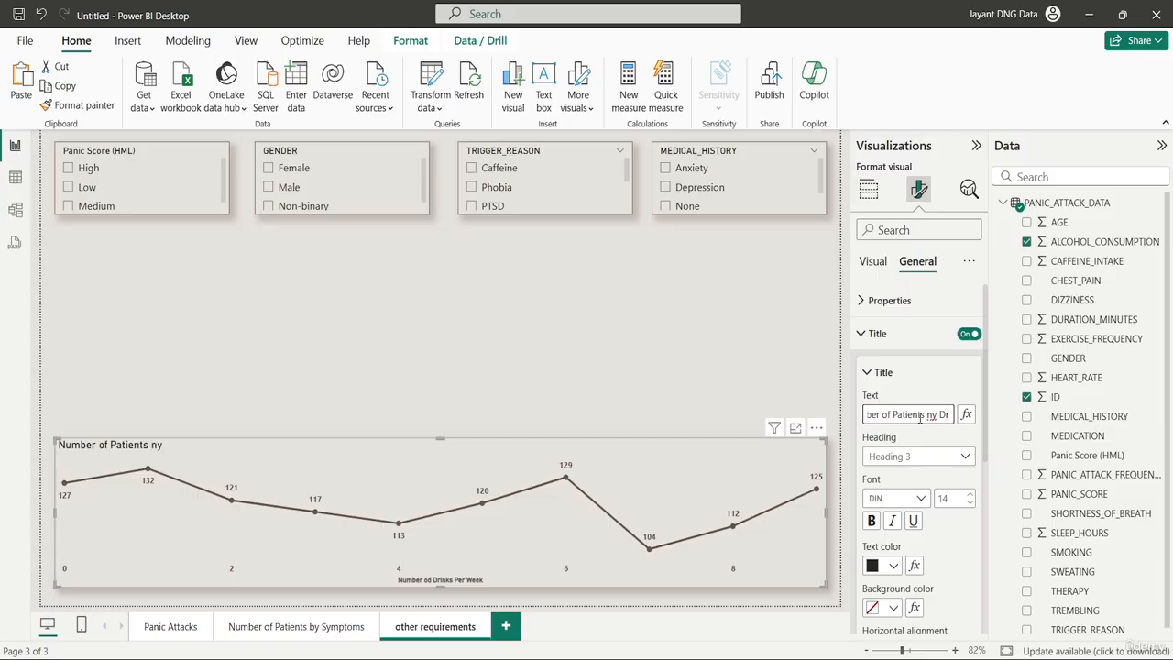
type("inks Per Week.!")
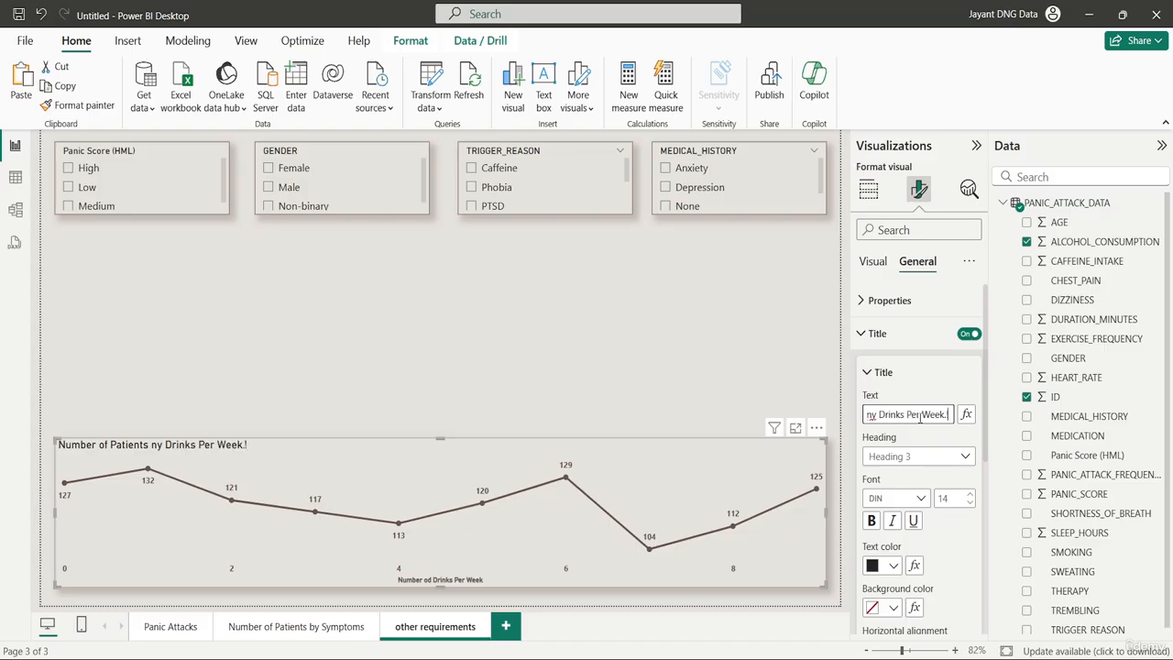
Center the line chart's title and style it bold, italic and underlined in the recent dark brown
scroll(938, 581, "down", 2)
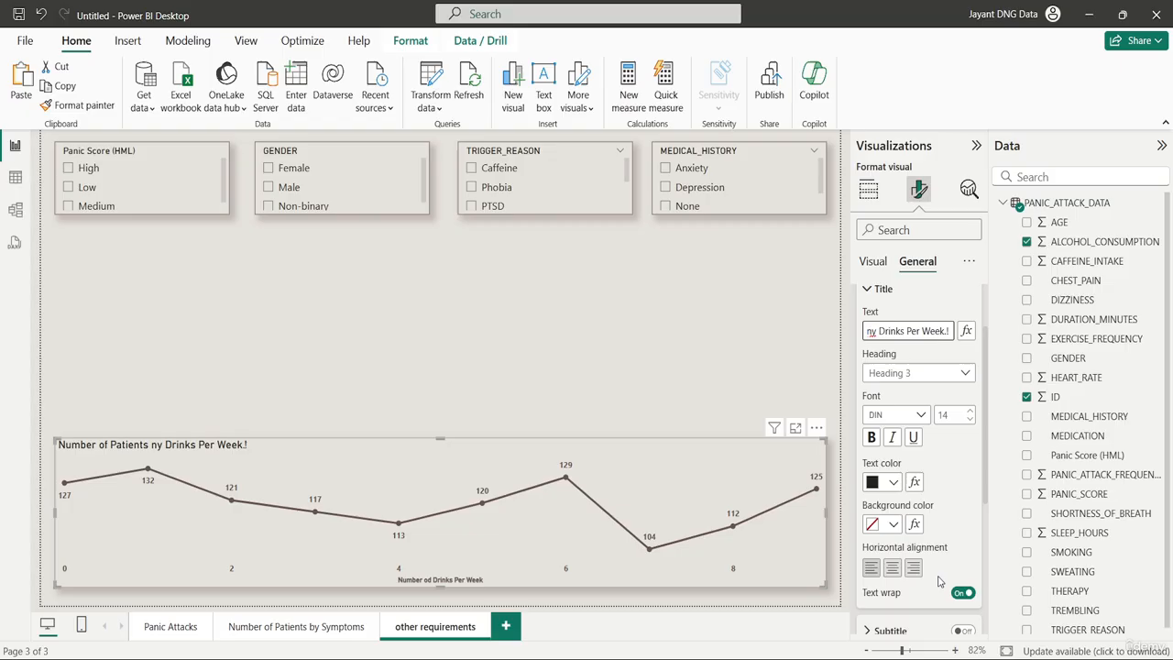
left_click(891, 568)
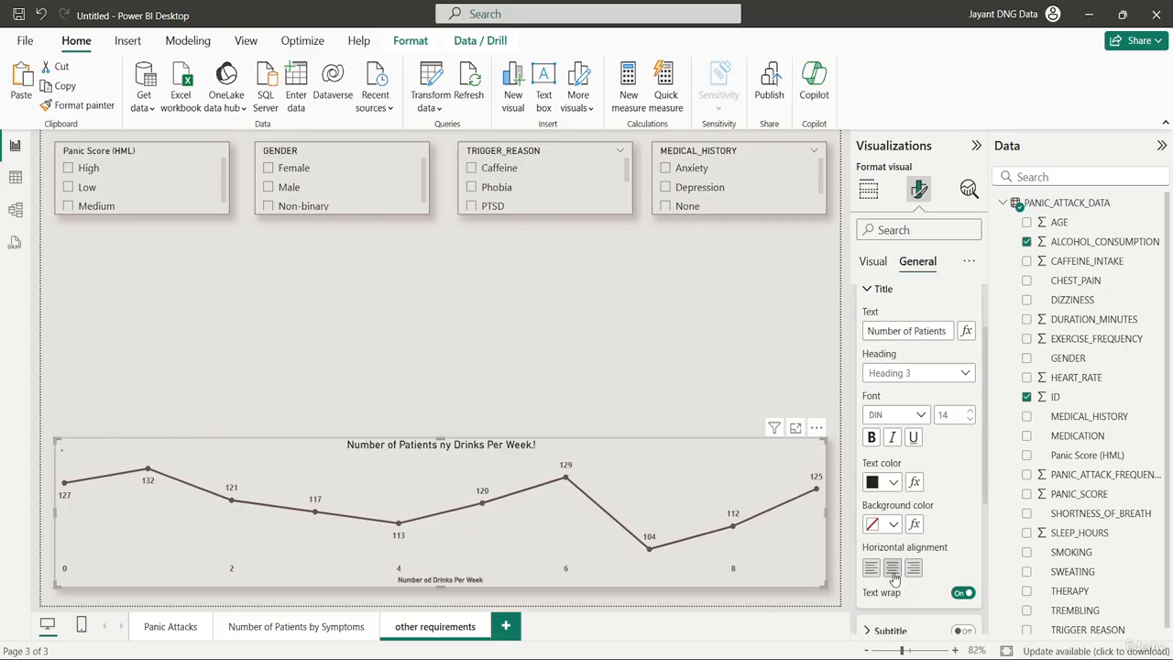
left_click(871, 437)
left_click(893, 438)
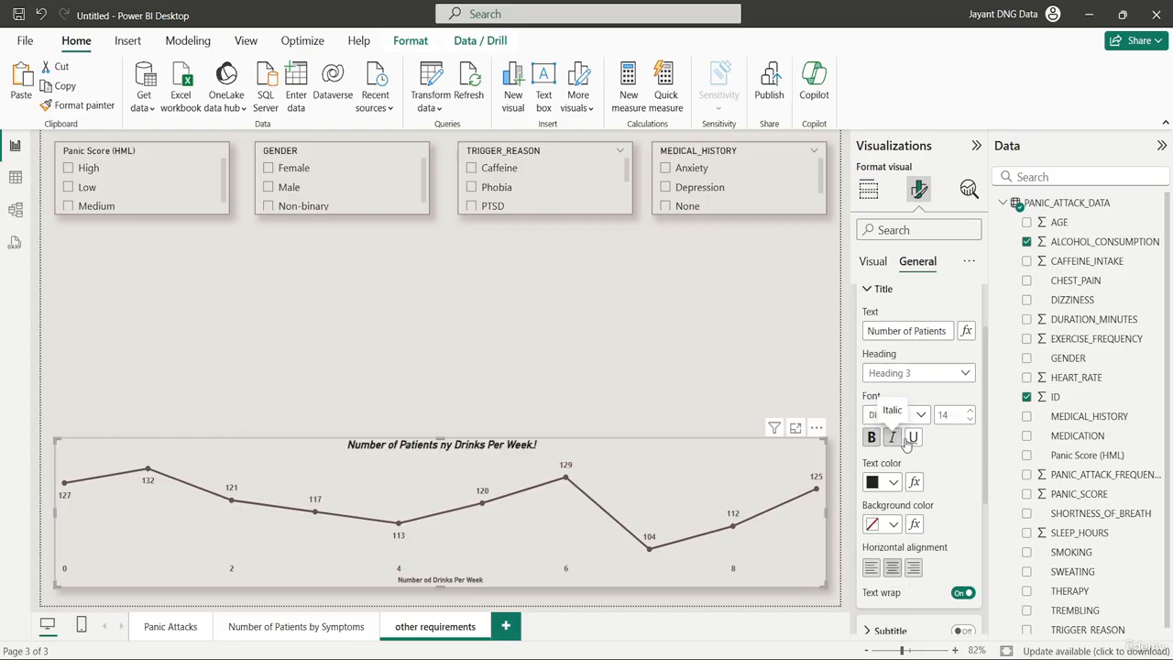
left_click(913, 438)
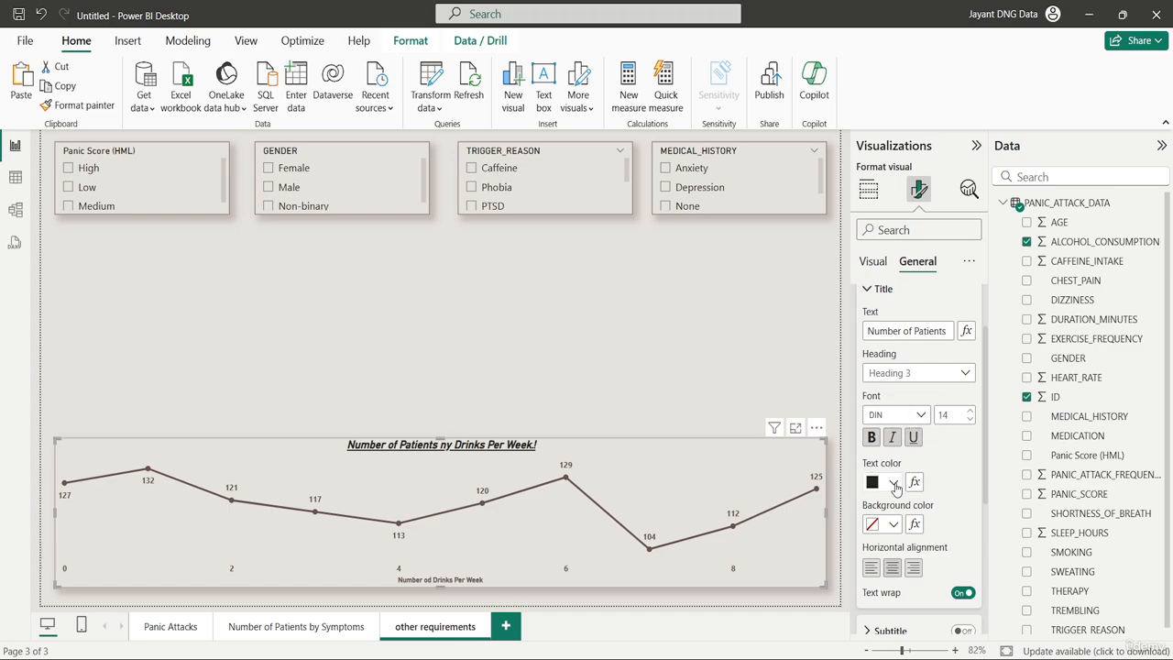
left_click(895, 484)
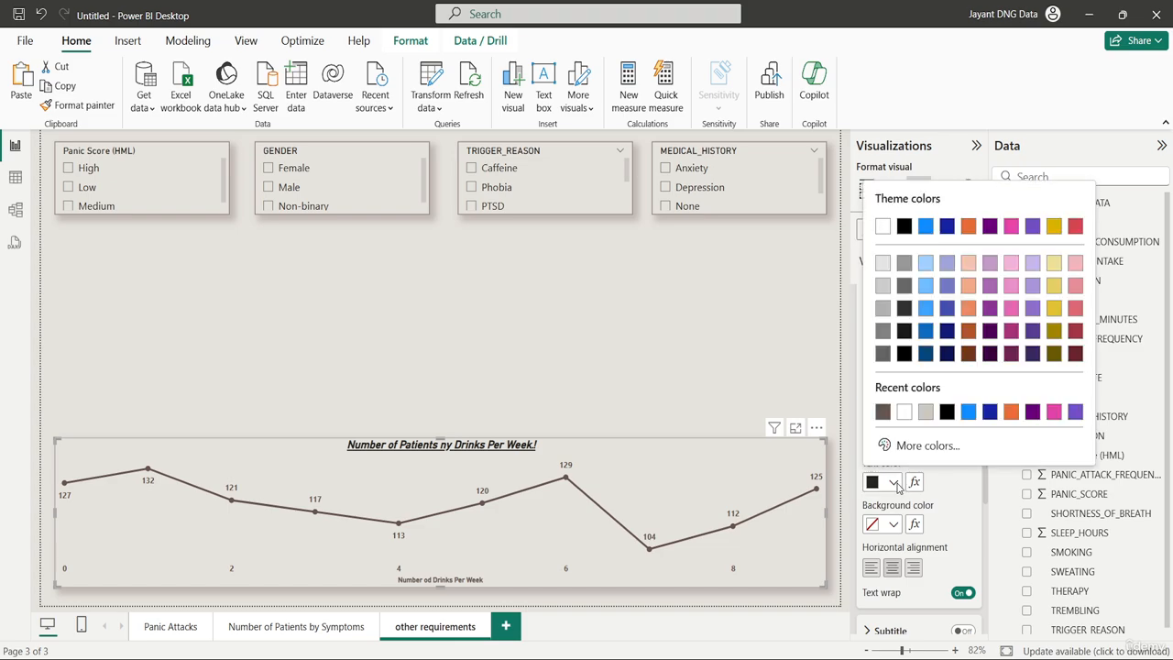
left_click(885, 414)
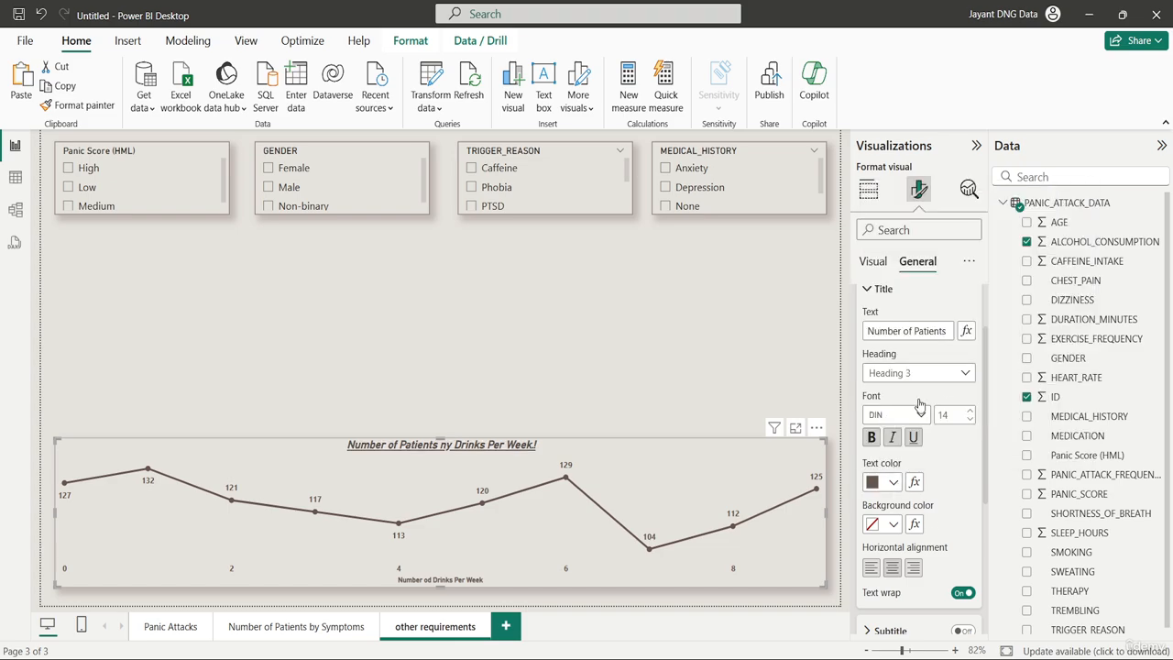
Set the line style of the drinks-per-week line chart to Dashed
scroll(930, 341, "up", 1)
scroll(928, 338, "up", 2)
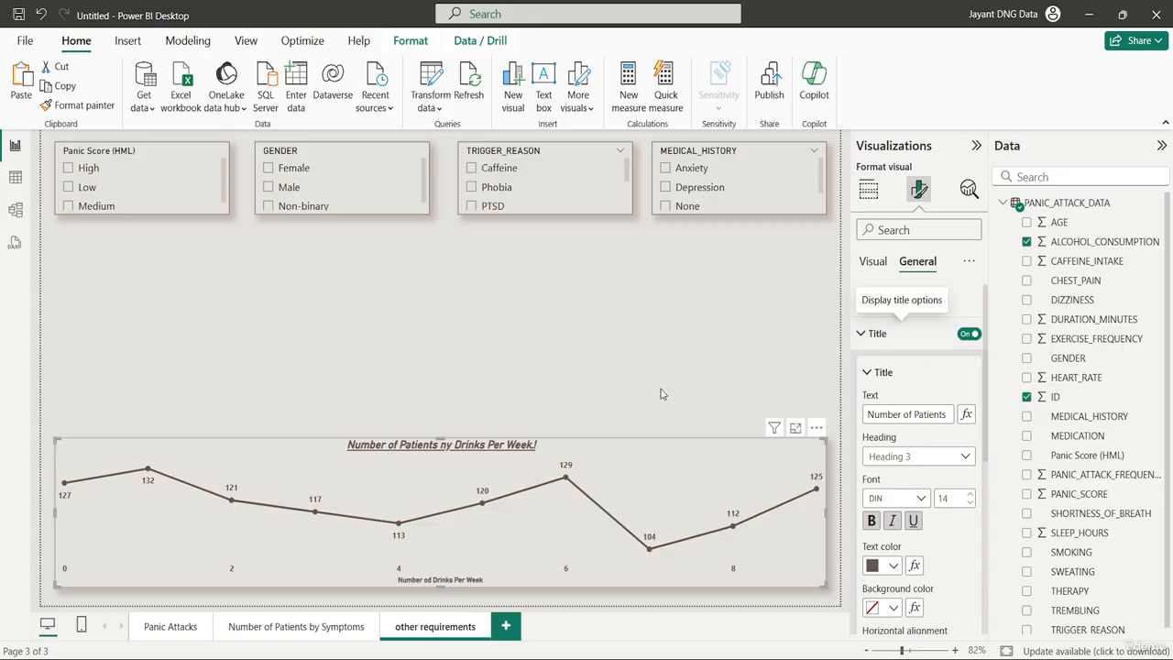
left_click(573, 336)
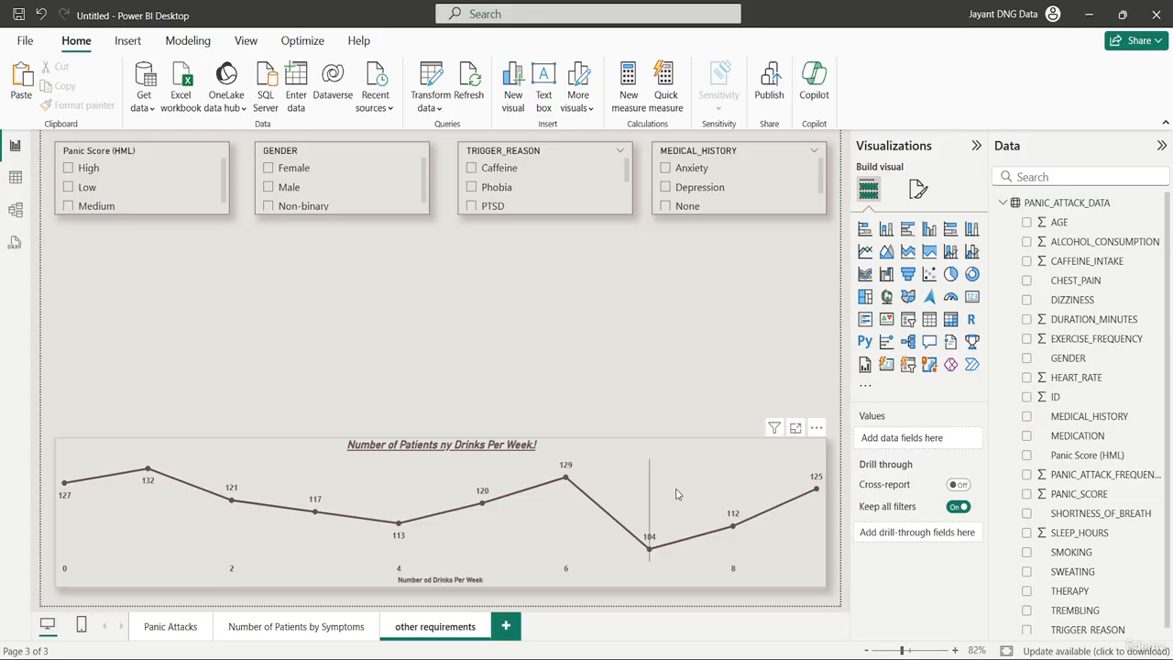
mouse_move(721, 493)
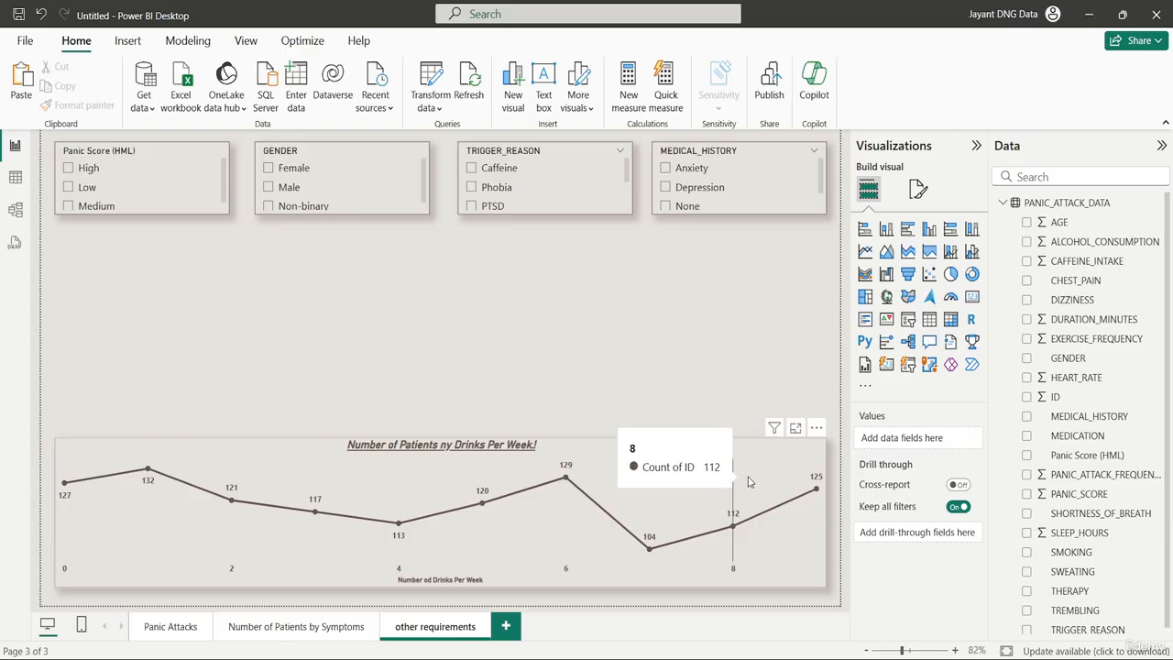
left_click(747, 482)
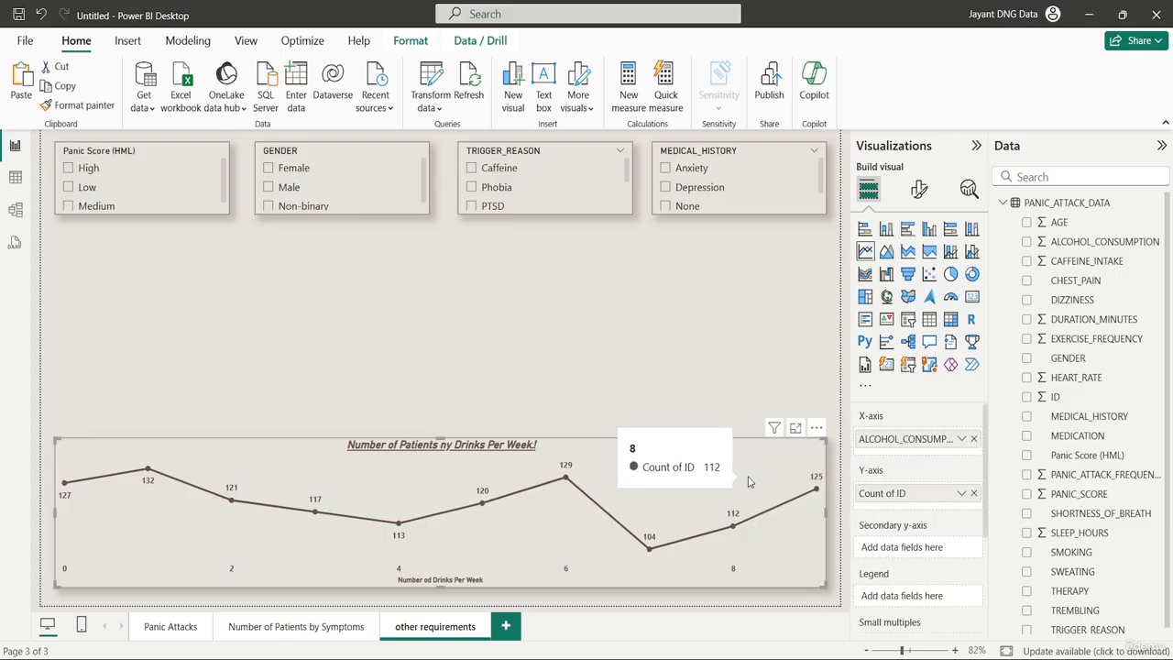
left_click(917, 189)
scroll(914, 494, "down", 2)
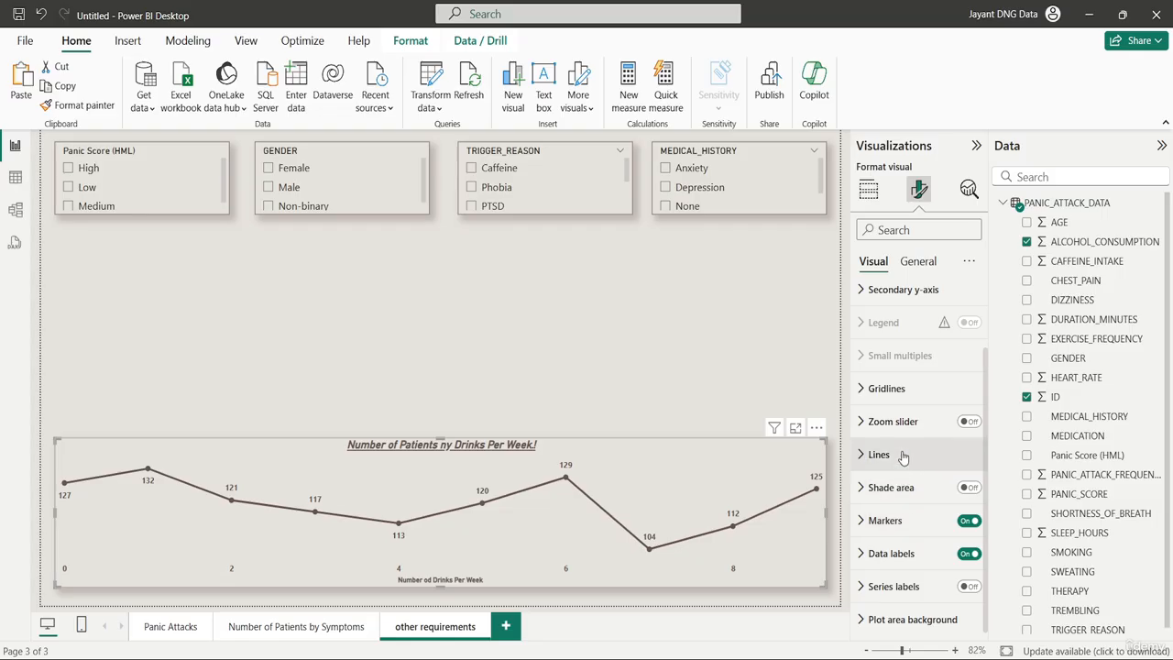
left_click(902, 456)
scroll(921, 513, "down", 2)
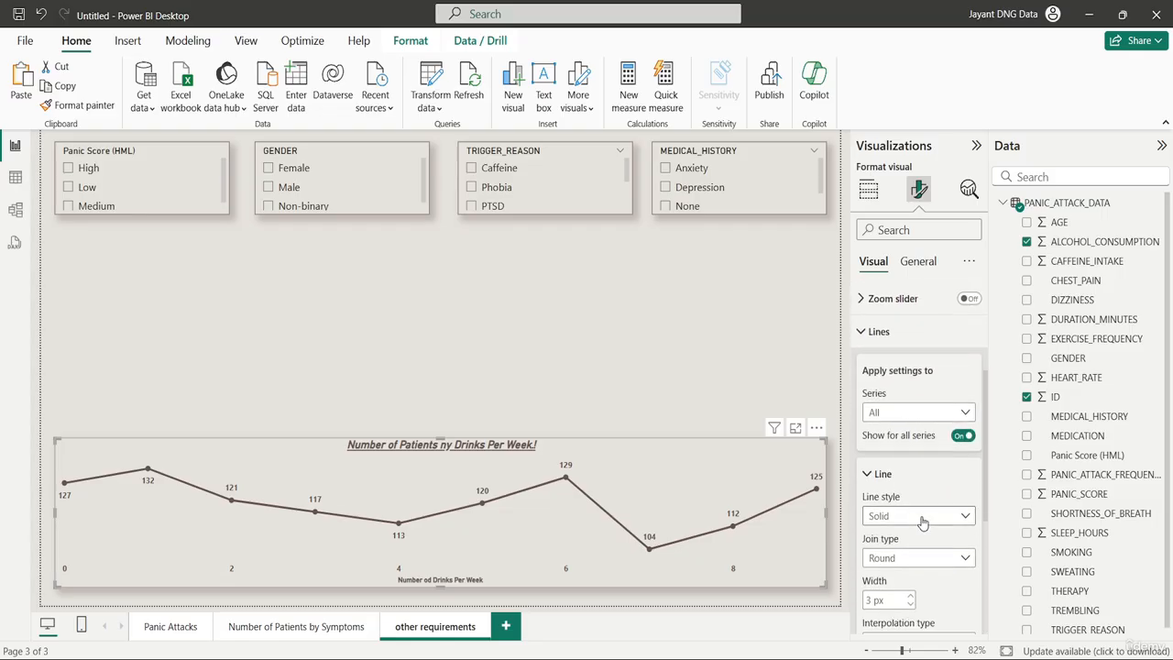
left_click(919, 510)
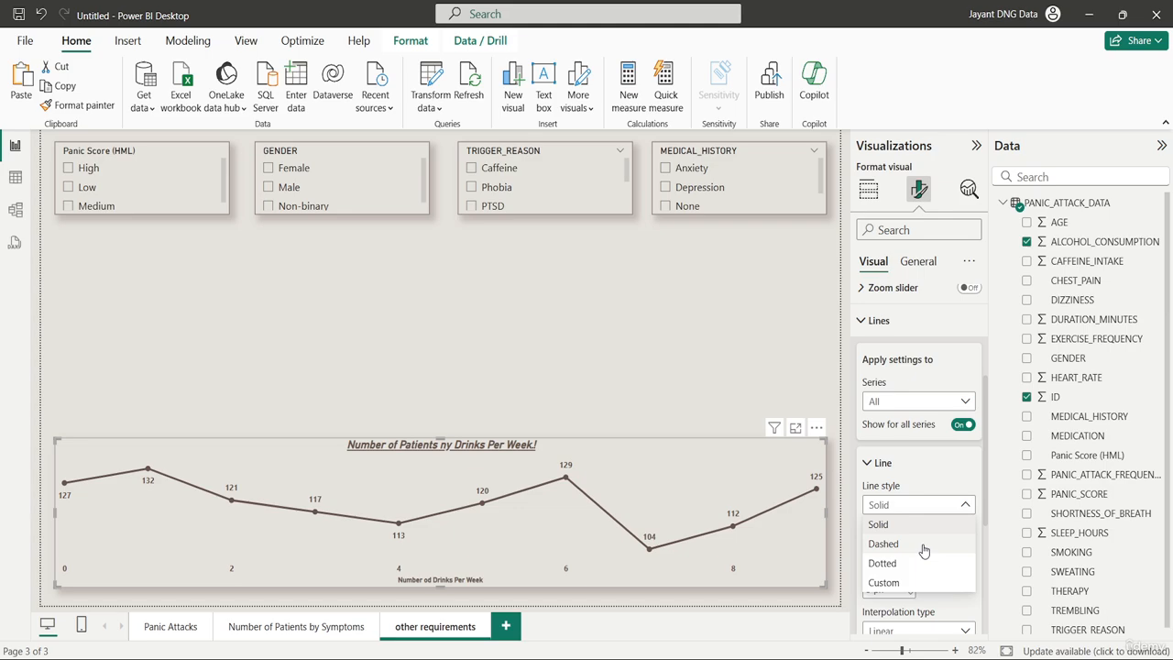
left_click(923, 546)
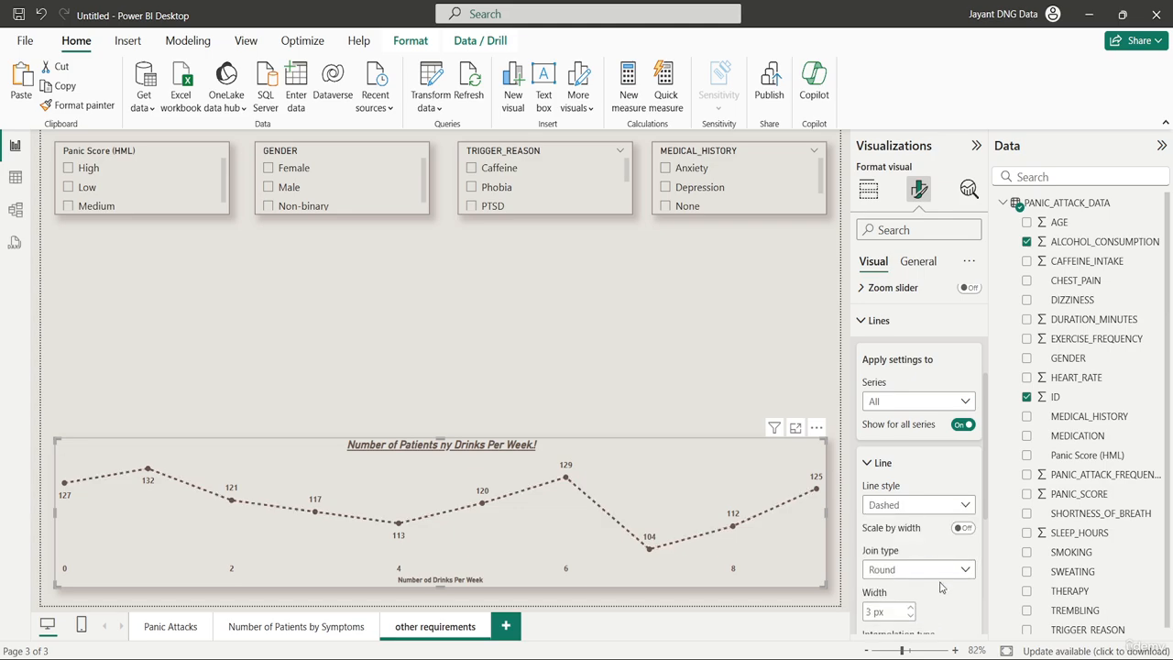
Set the dashed line's interpolation type to Step
scroll(940, 586, "down", 3)
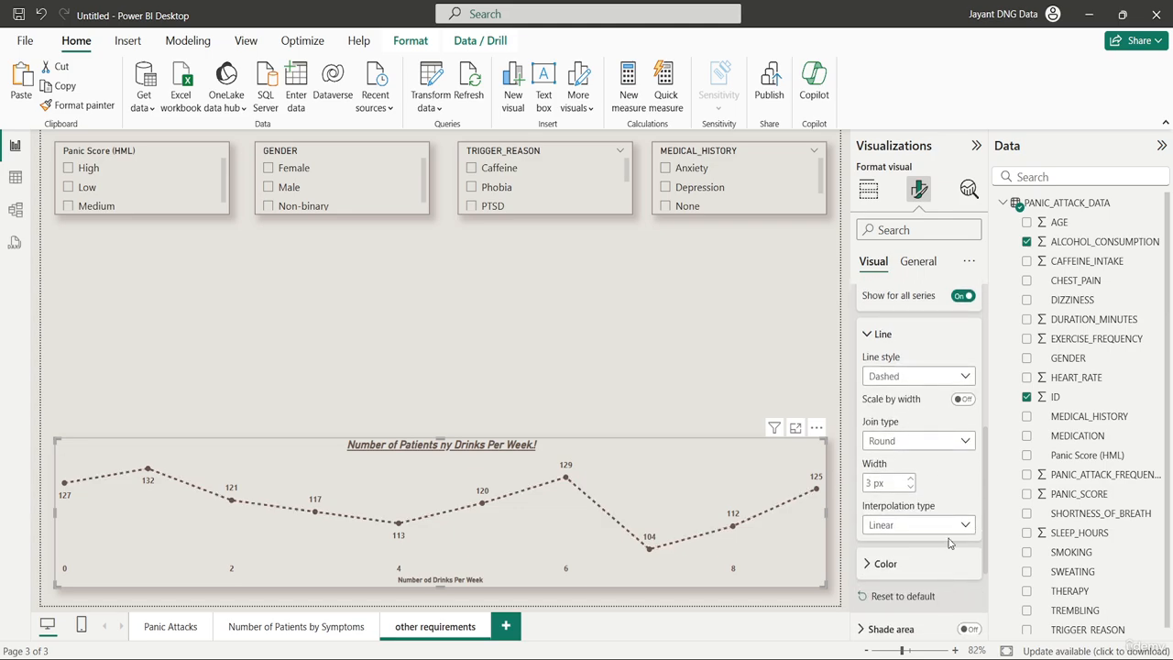
left_click(931, 525)
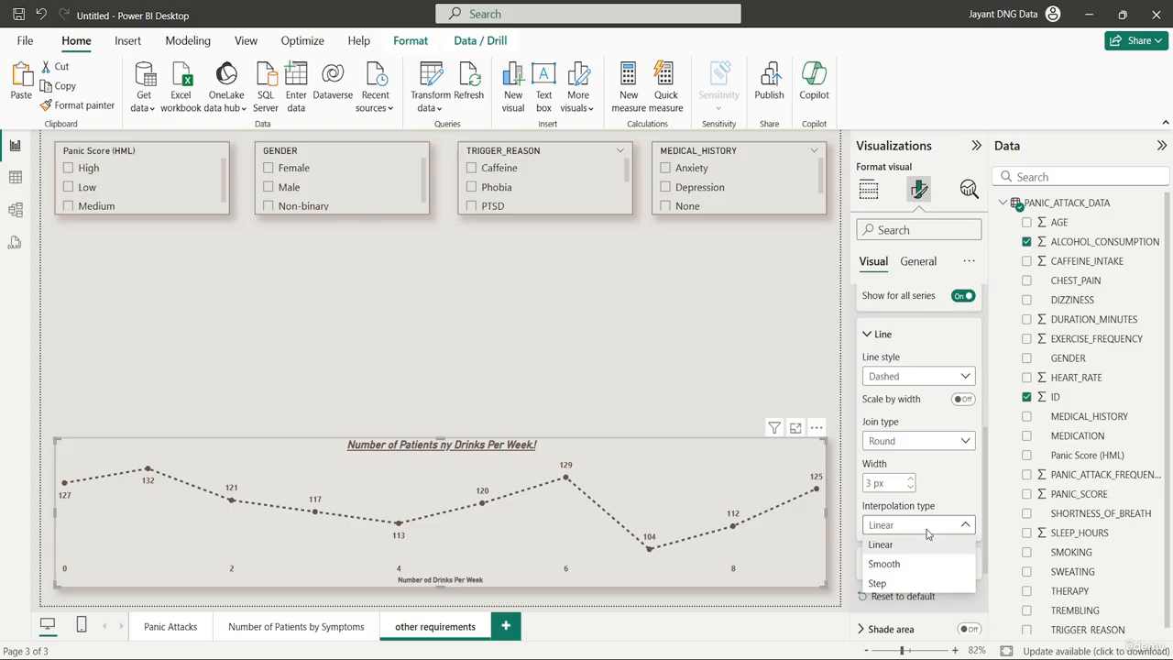
left_click(916, 584)
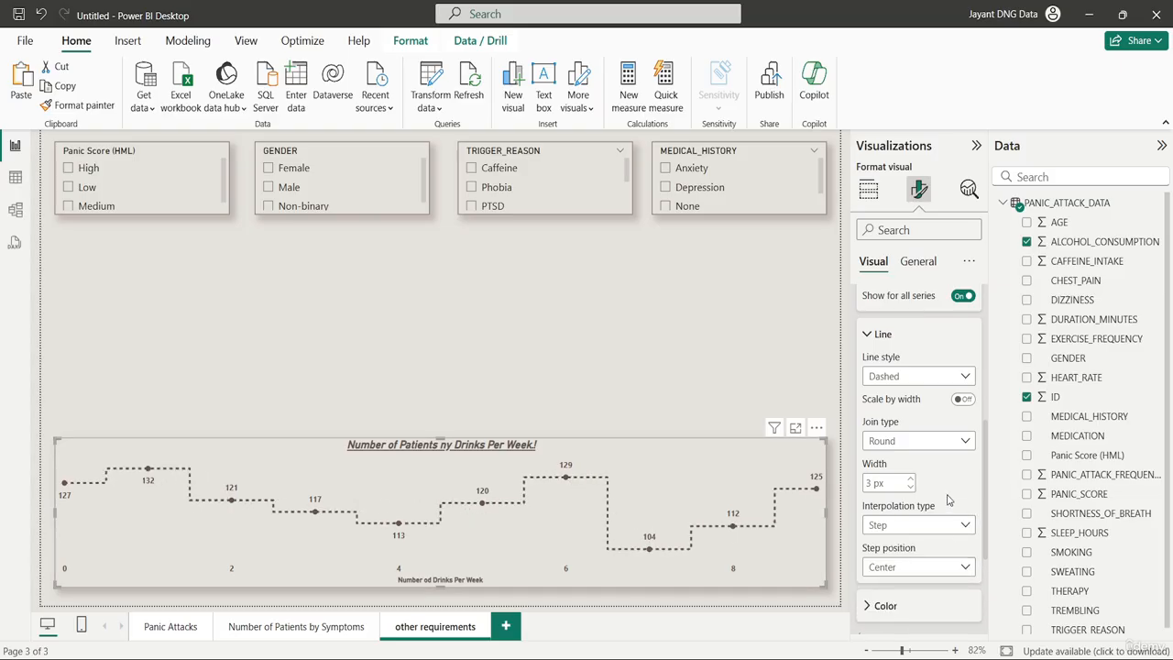
scroll(948, 500, "up", 1)
scroll(948, 501, "up", 4)
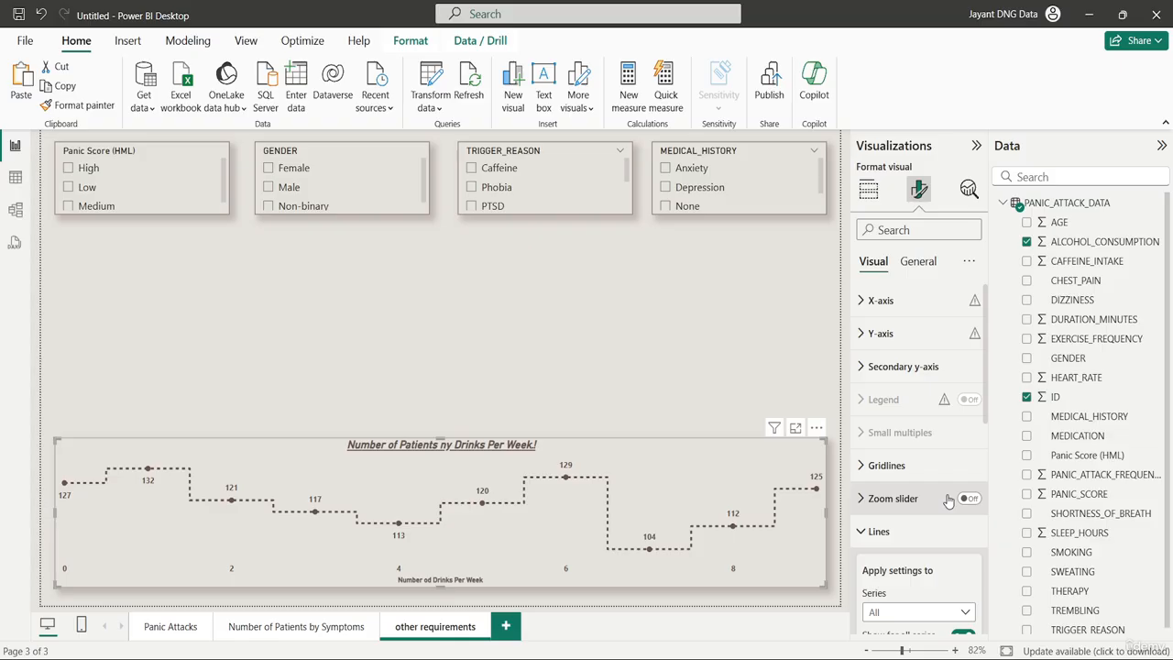
Convert the drinks-per-week line chart to an area chart, comparing it with the line version
left_click(867, 191)
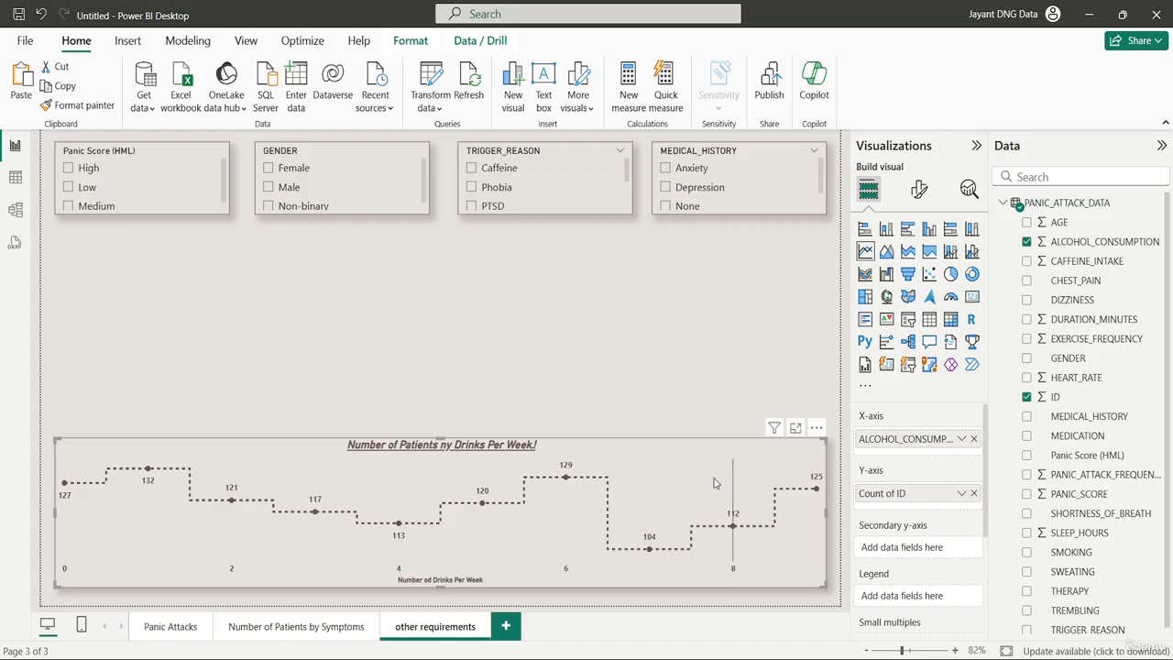
left_click(885, 253)
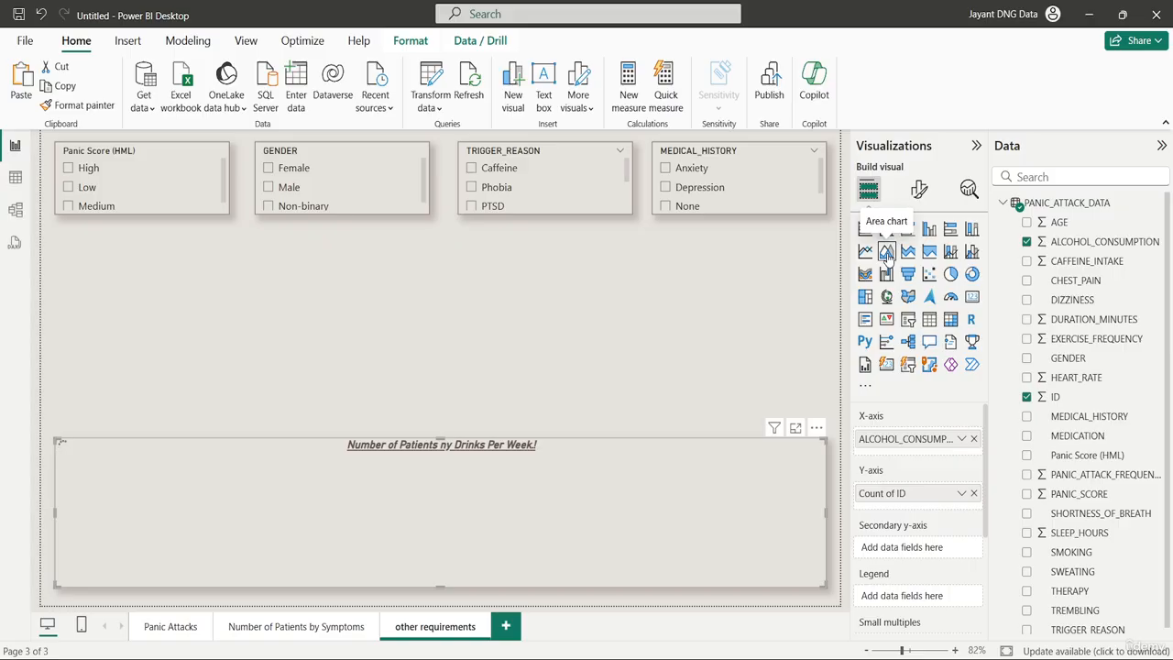
left_click(623, 349)
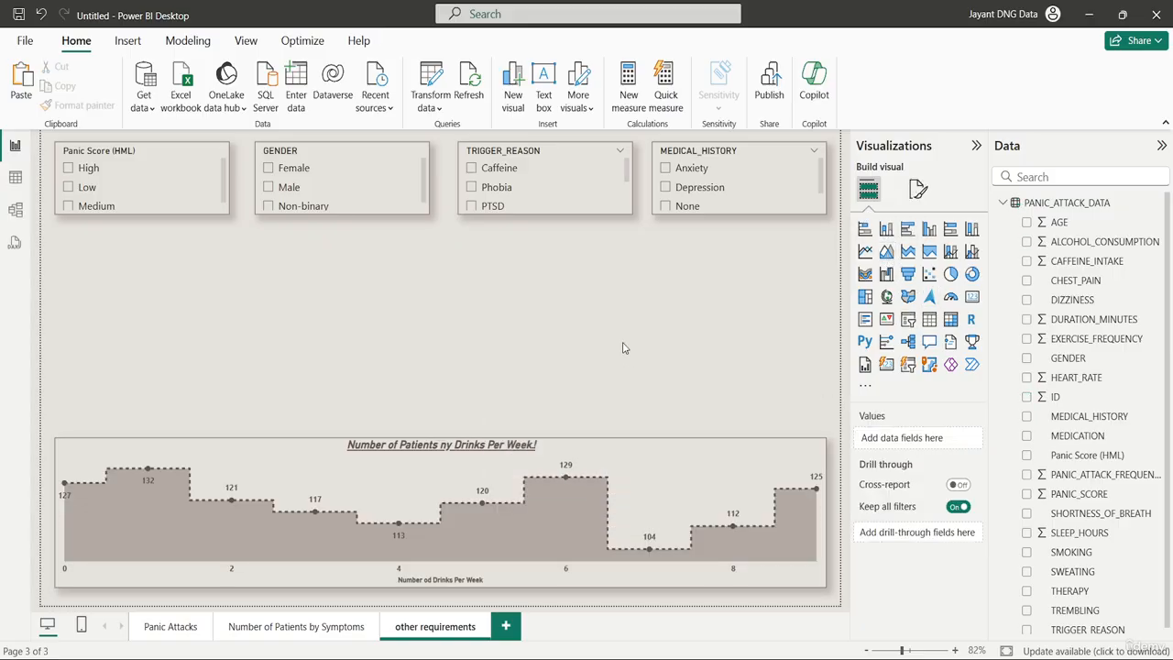
left_click(696, 477)
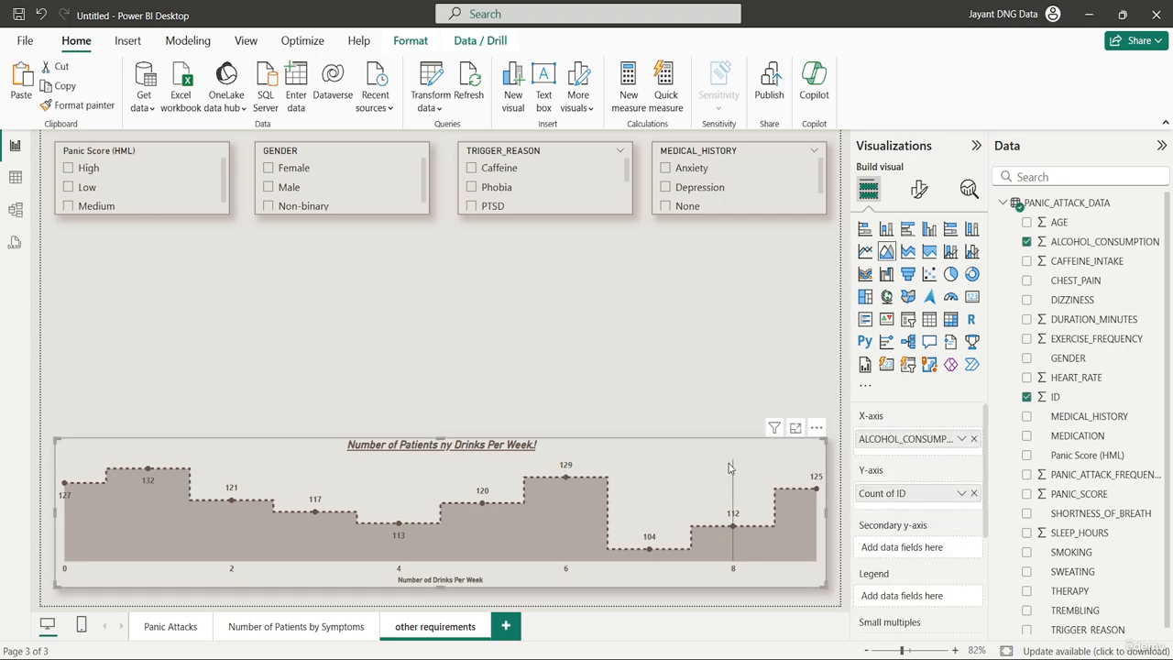
left_click(865, 253)
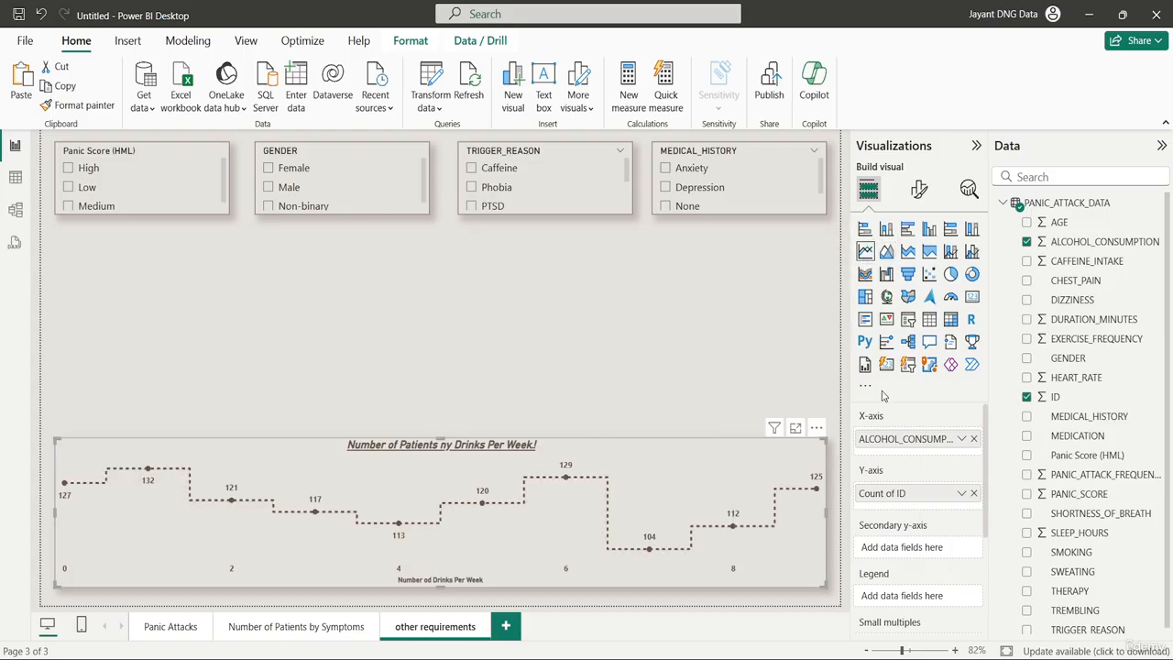
left_click(887, 258)
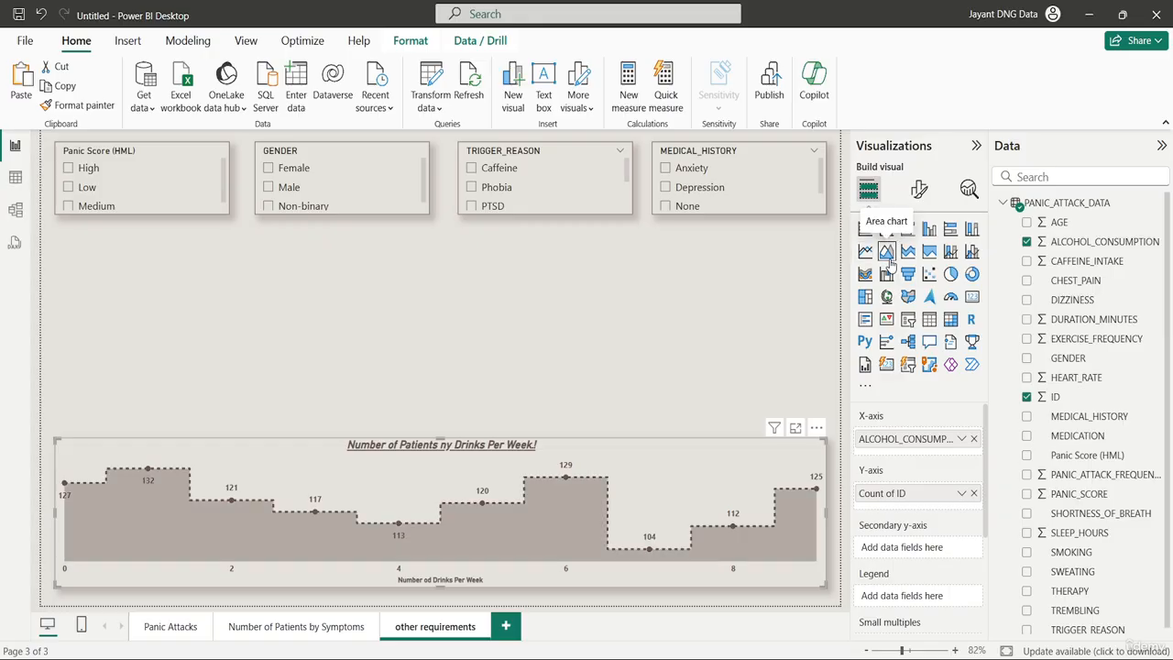
Set the area chart's shade area transparency to 85% and deselect the chart
left_click(919, 193)
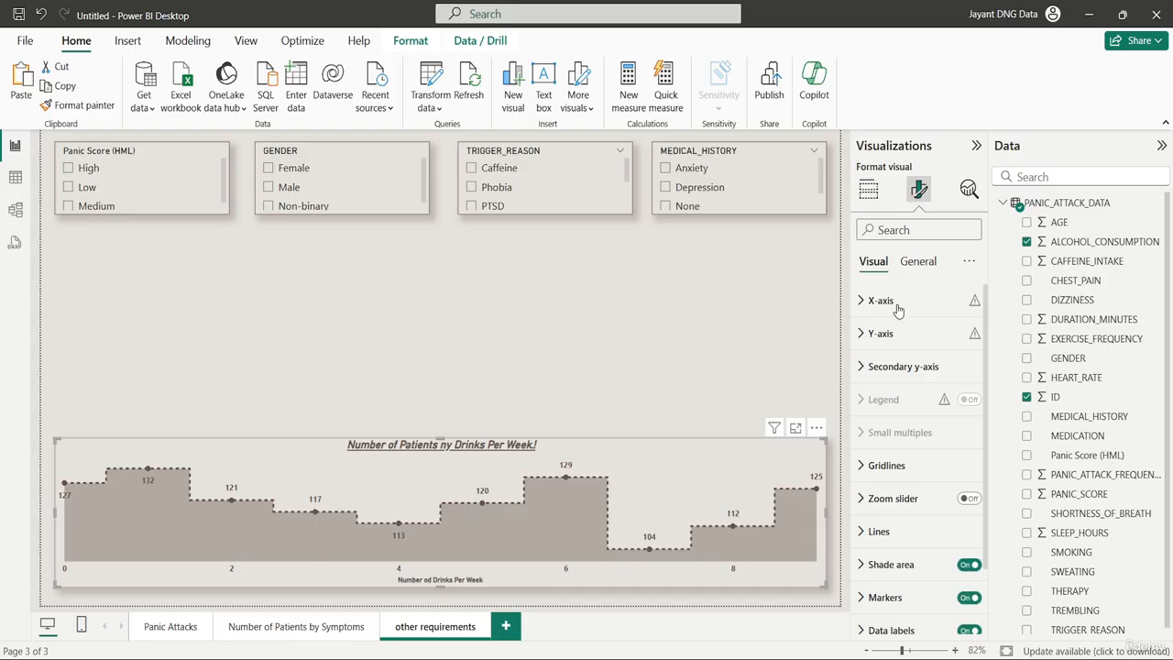
left_click(890, 564)
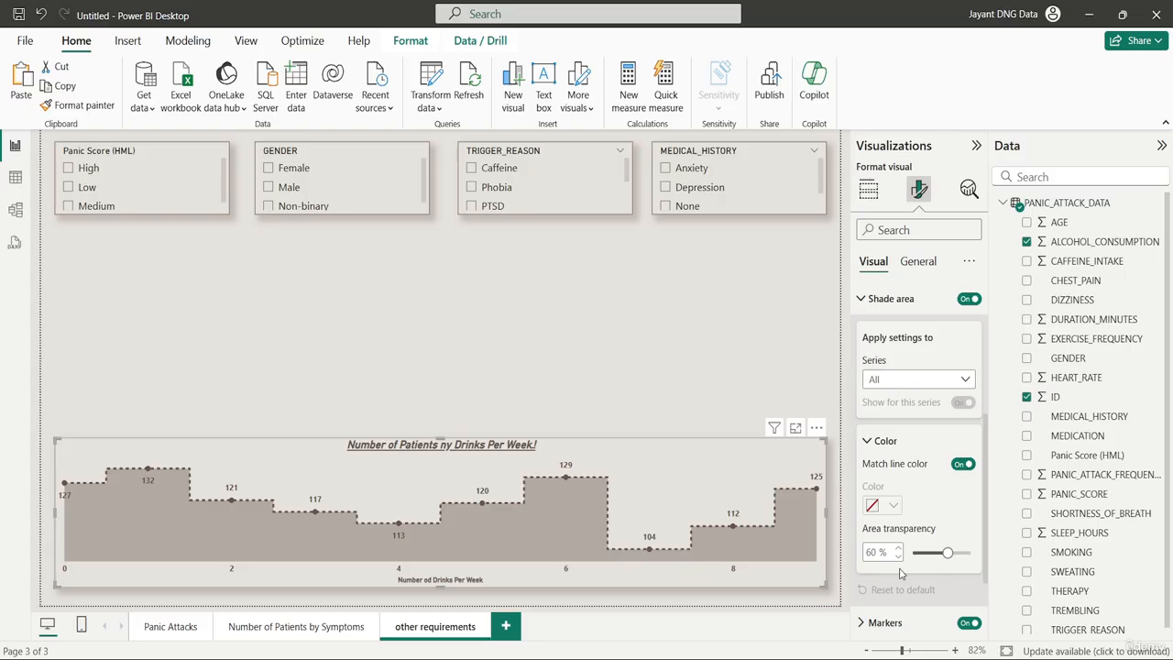
mouse_move(944, 562)
left_mouse_down()
mouse_move(910, 560)
mouse_move(962, 553)
left_mouse_up()
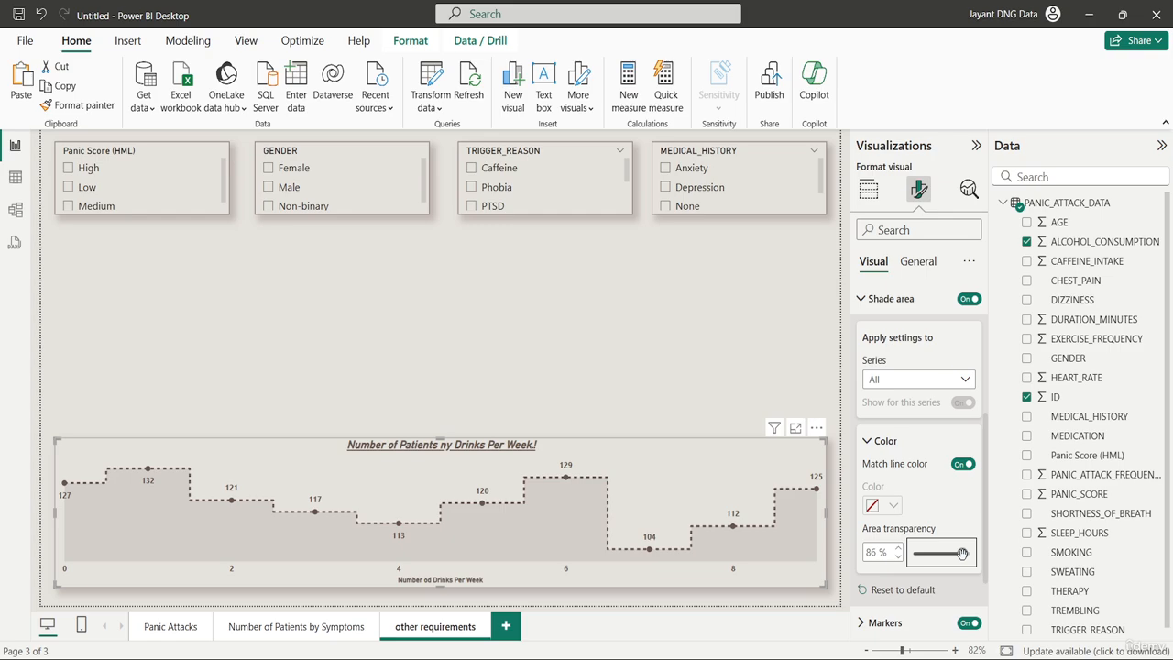
double_click(873, 553)
key("BackSpace")
type("85")
left_click(708, 360)
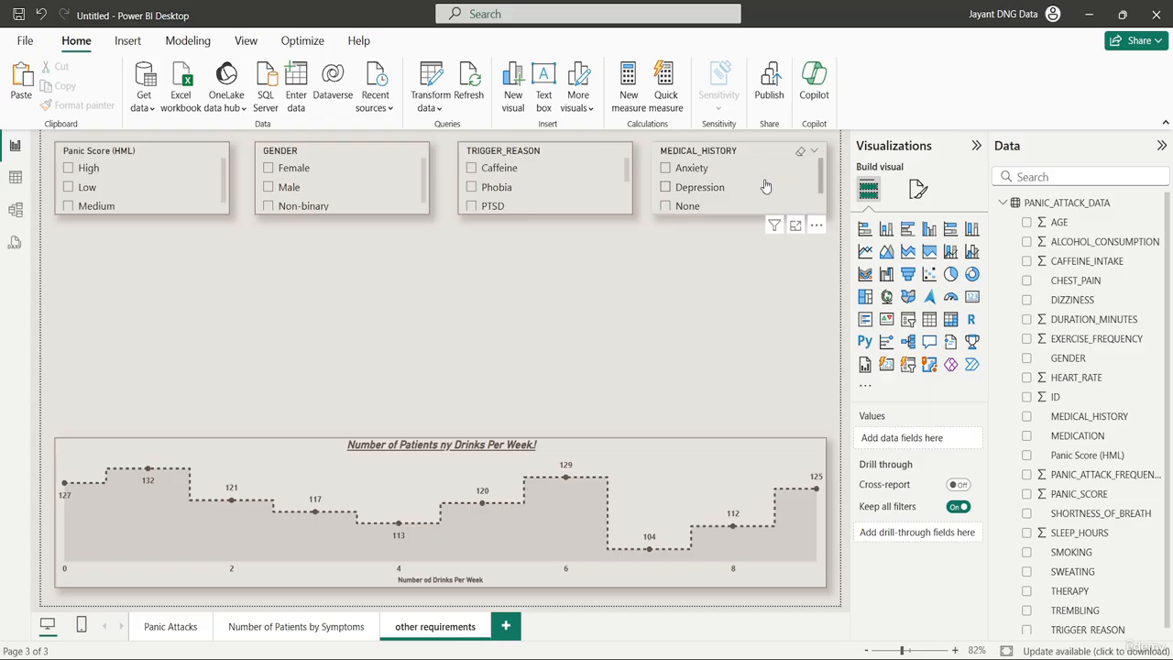
Distribute the Panic Score (HML), GENDER, TRIGGER_REASON and MEDICAL_HISTORY slicers horizontally, then deselect them
left_click(167, 154)
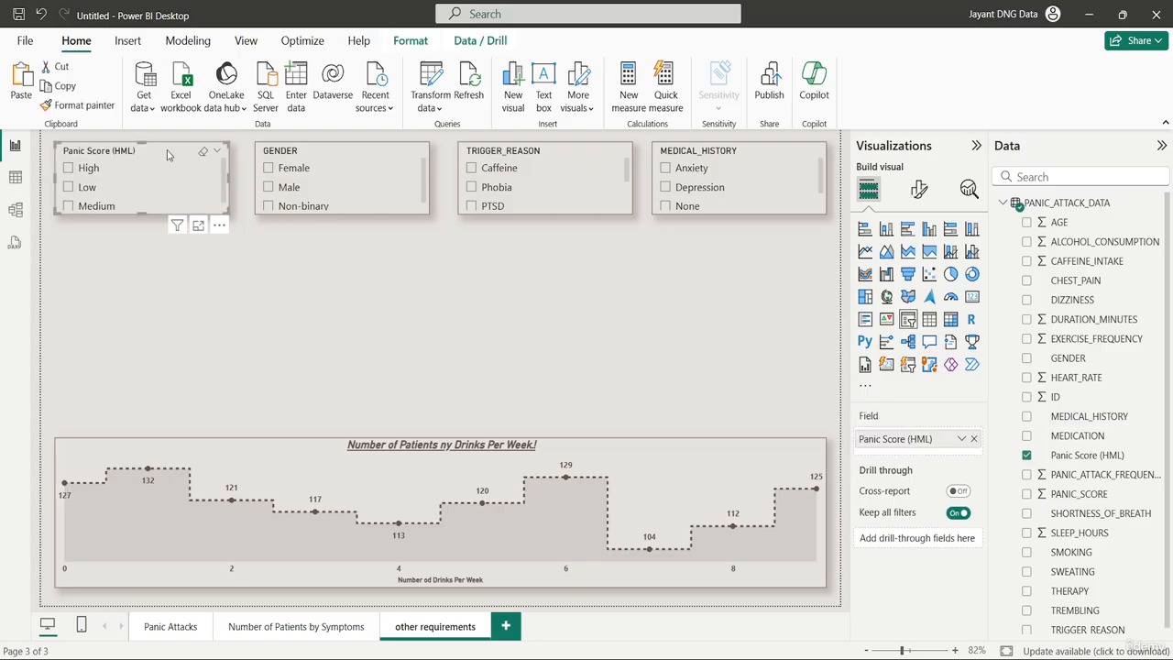
left_click(343, 150, "ctrl")
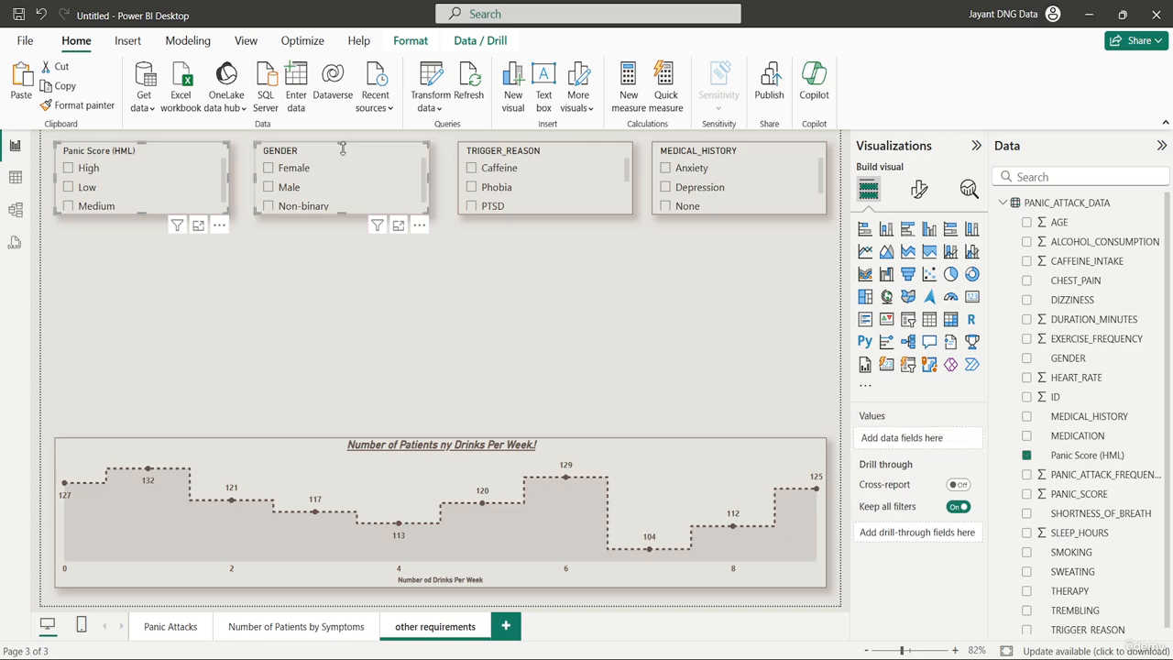
left_click(561, 154, "ctrl")
left_click(786, 161, "ctrl")
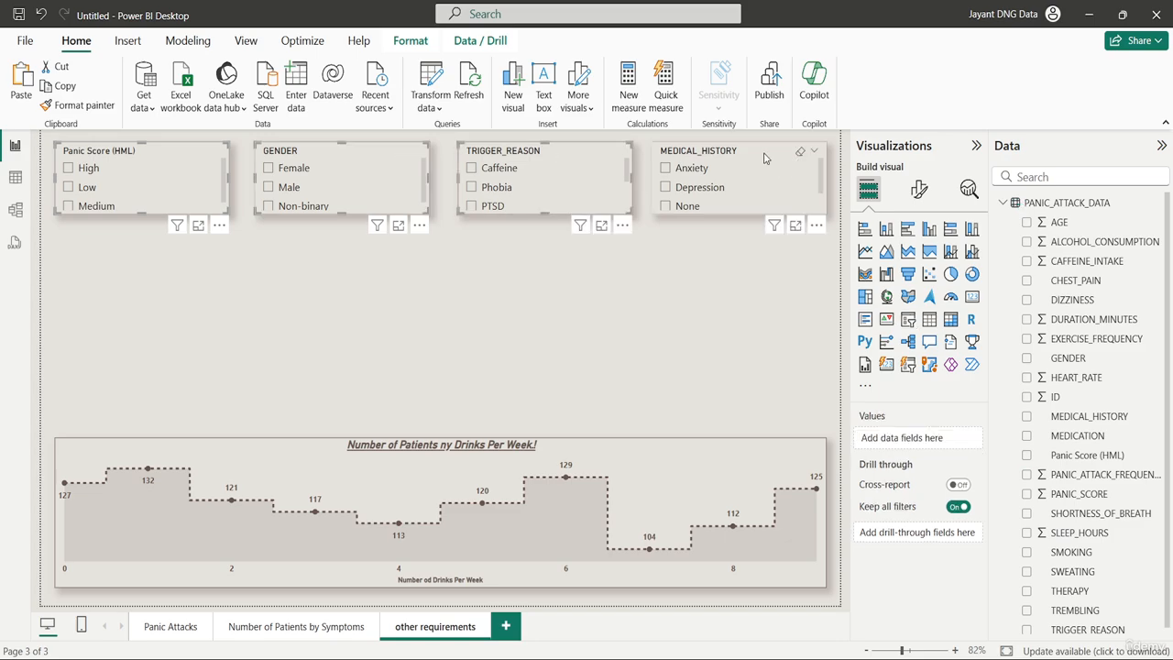
left_click(411, 43)
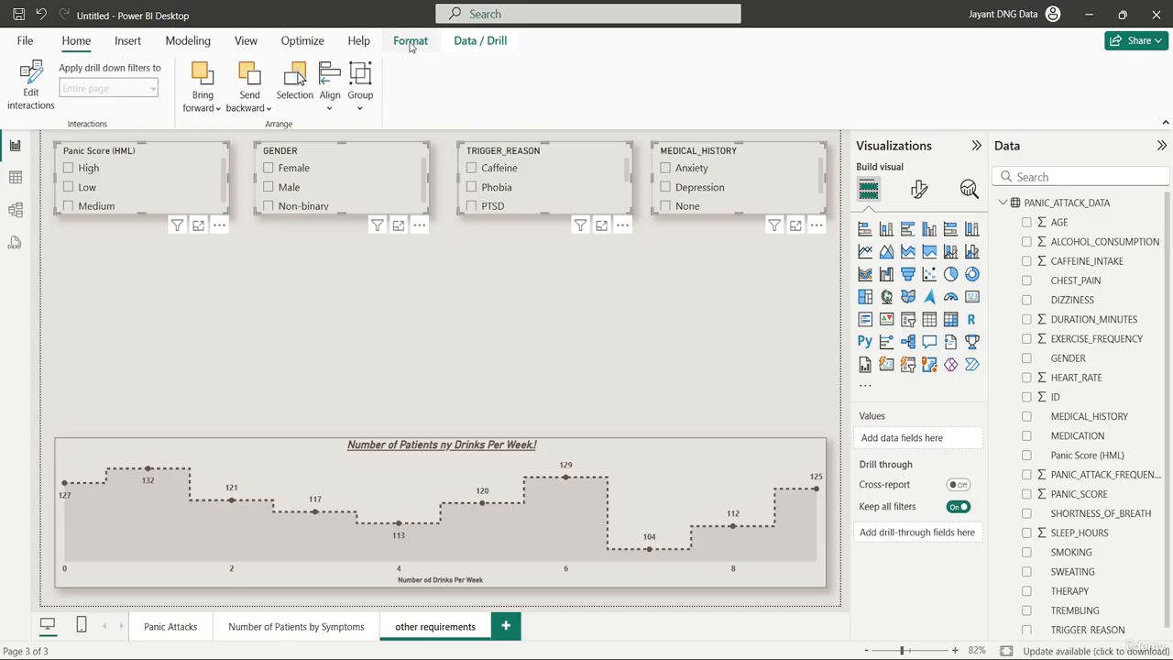
left_click(325, 111)
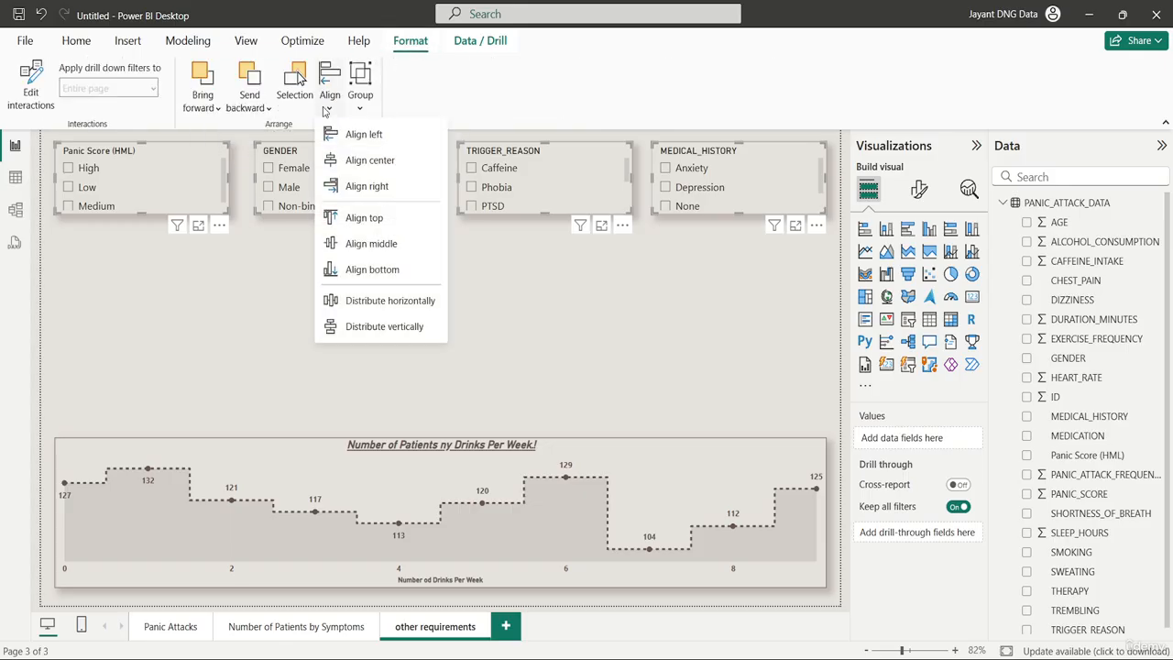
left_click(416, 302)
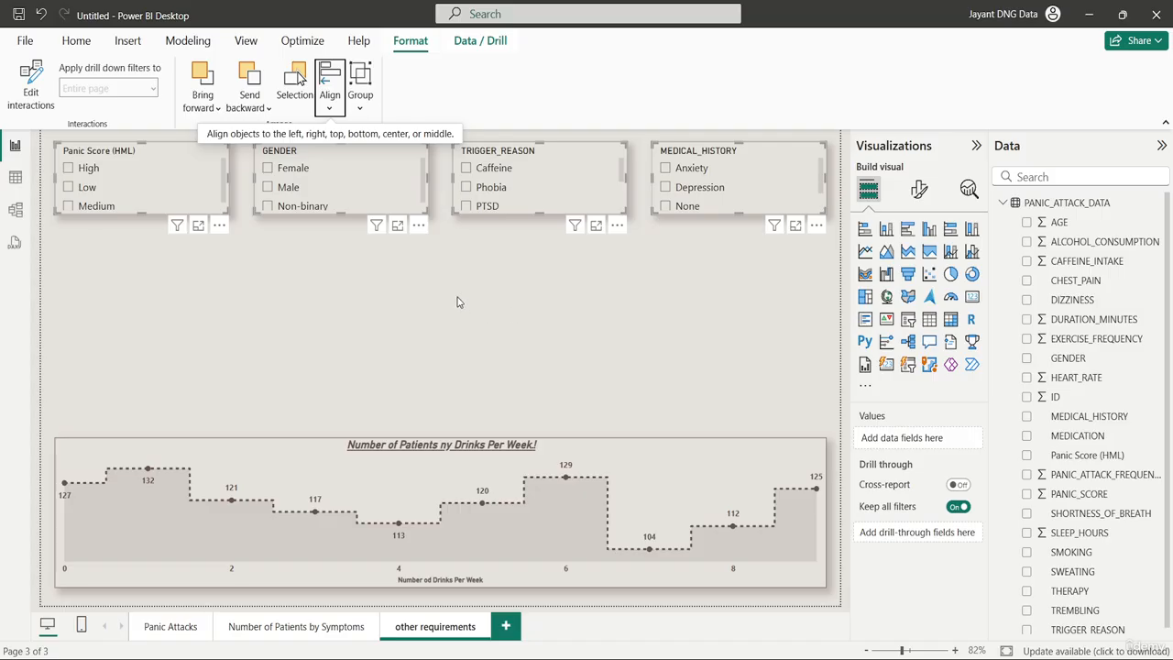
left_click(458, 302)
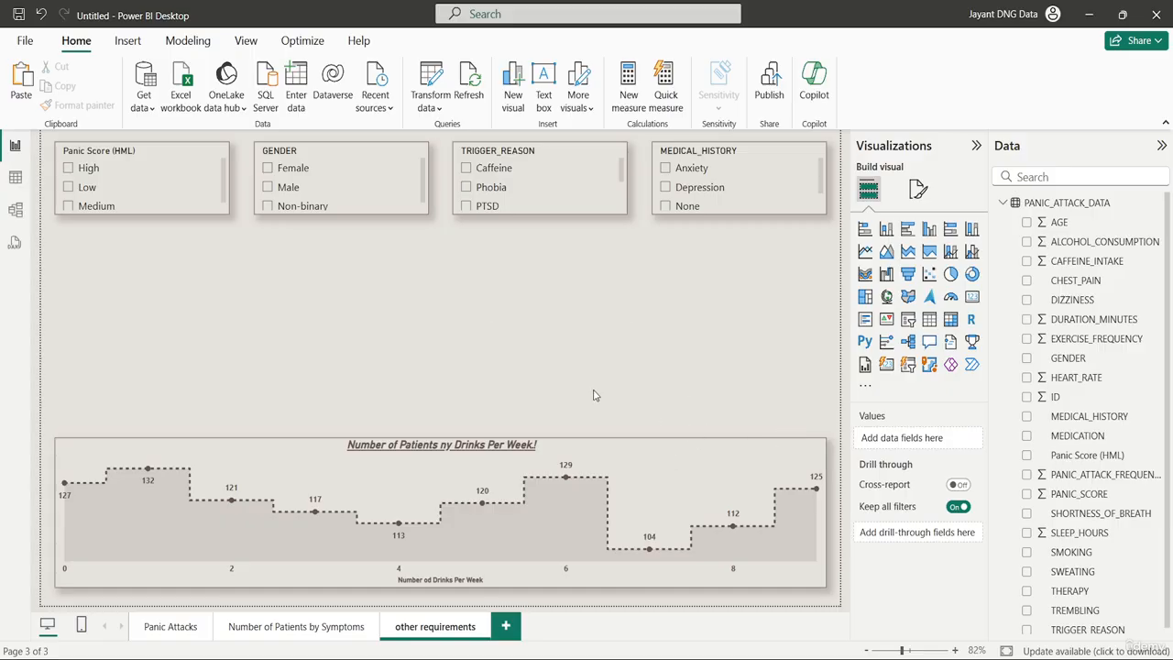
Duplicate the area chart into the space below the slicers, and resize the copy to about half the width and slightly taller
left_click(300, 460)
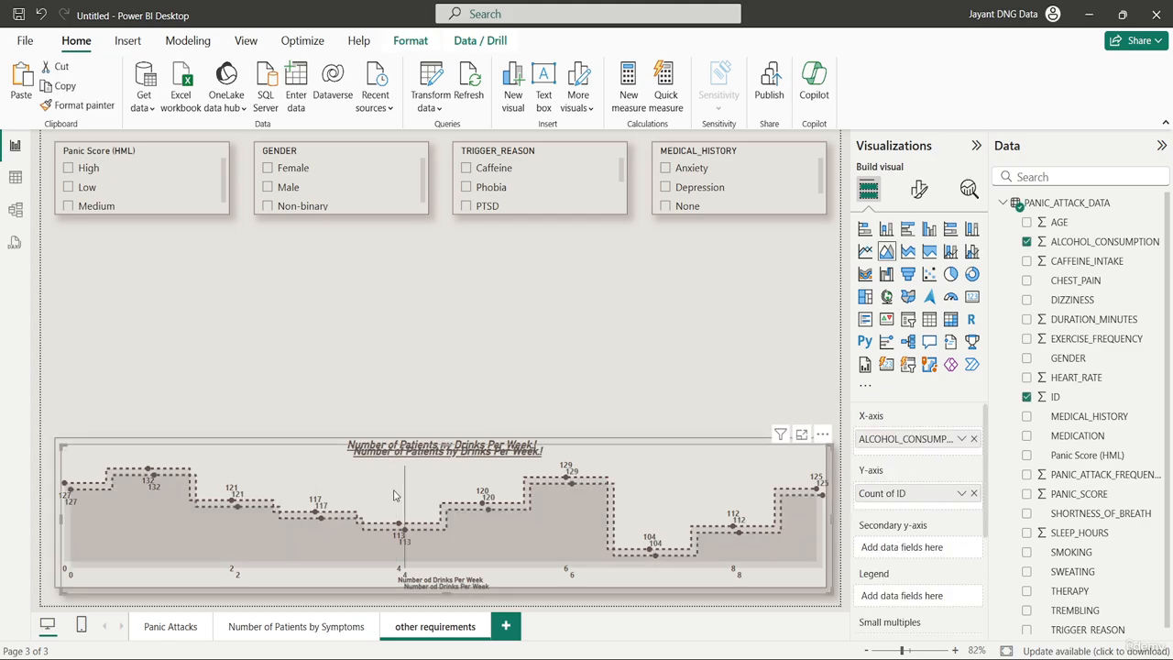
left_click_drag(359, 445, 390, 279)
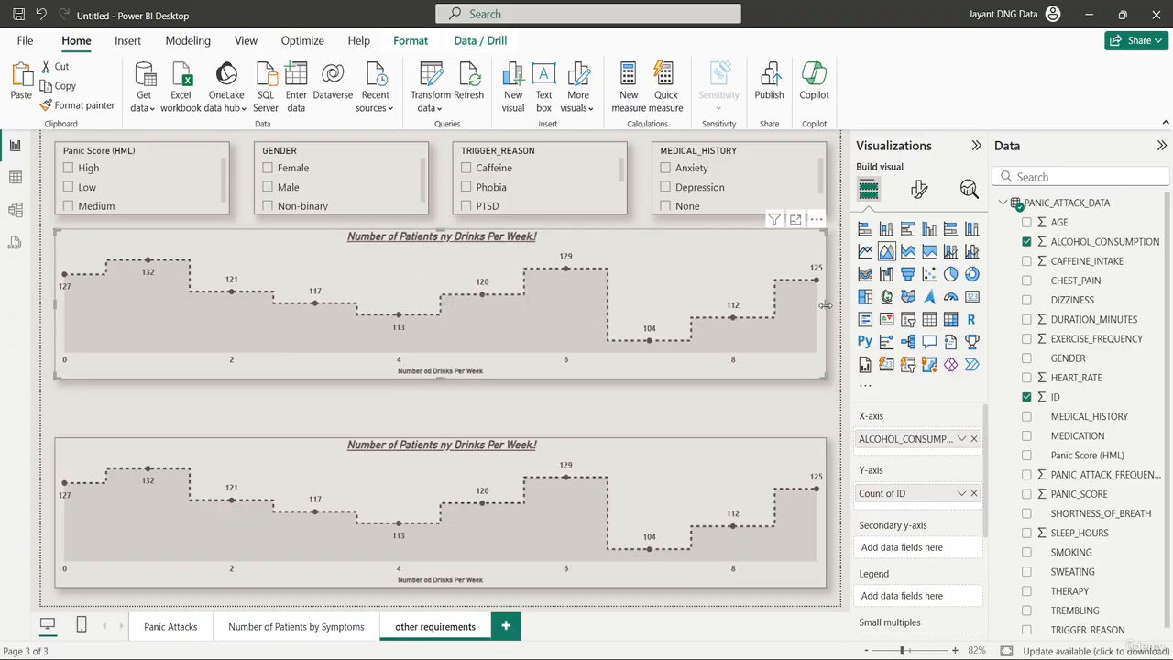
left_click_drag(824, 305, 433, 284)
left_click_drag(237, 380, 242, 428)
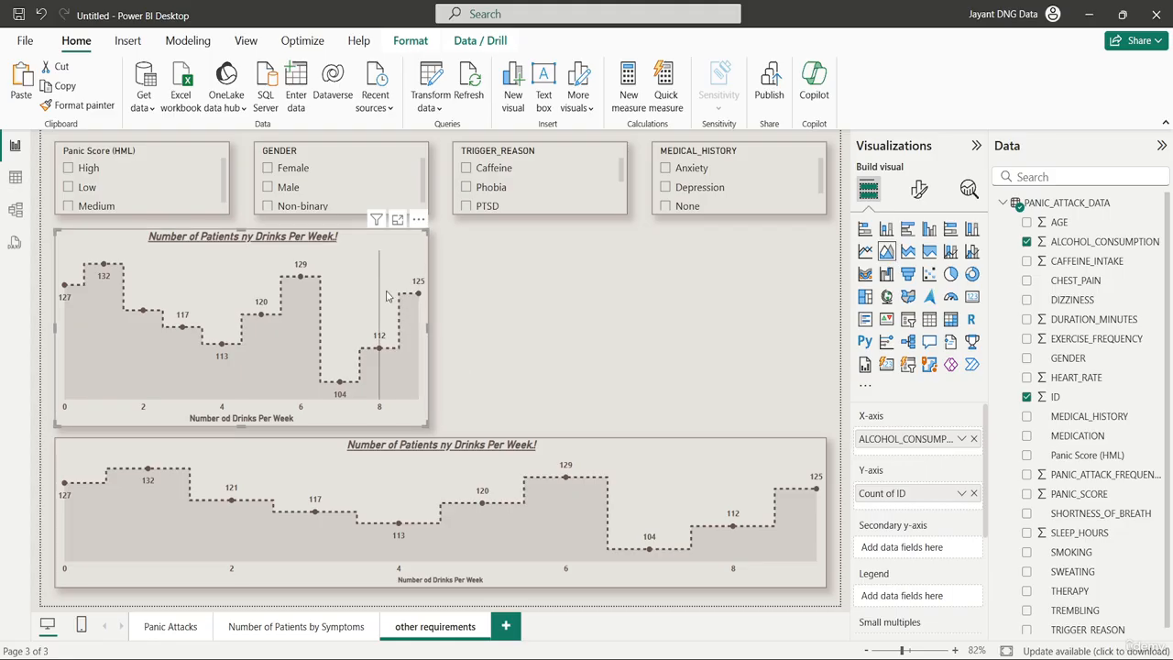
Replace ALCOHOL_CONSUMPTION with SLEEP_HOURS on the X-axis of the smaller area chart
mouse_move(381, 287)
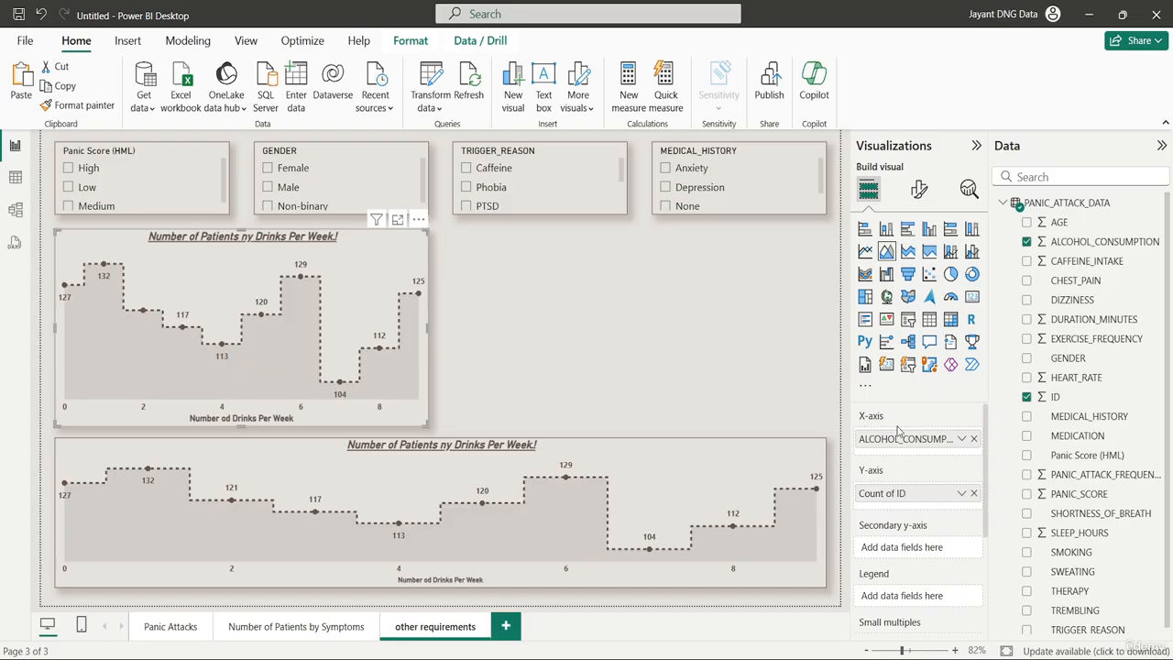
left_click(973, 438)
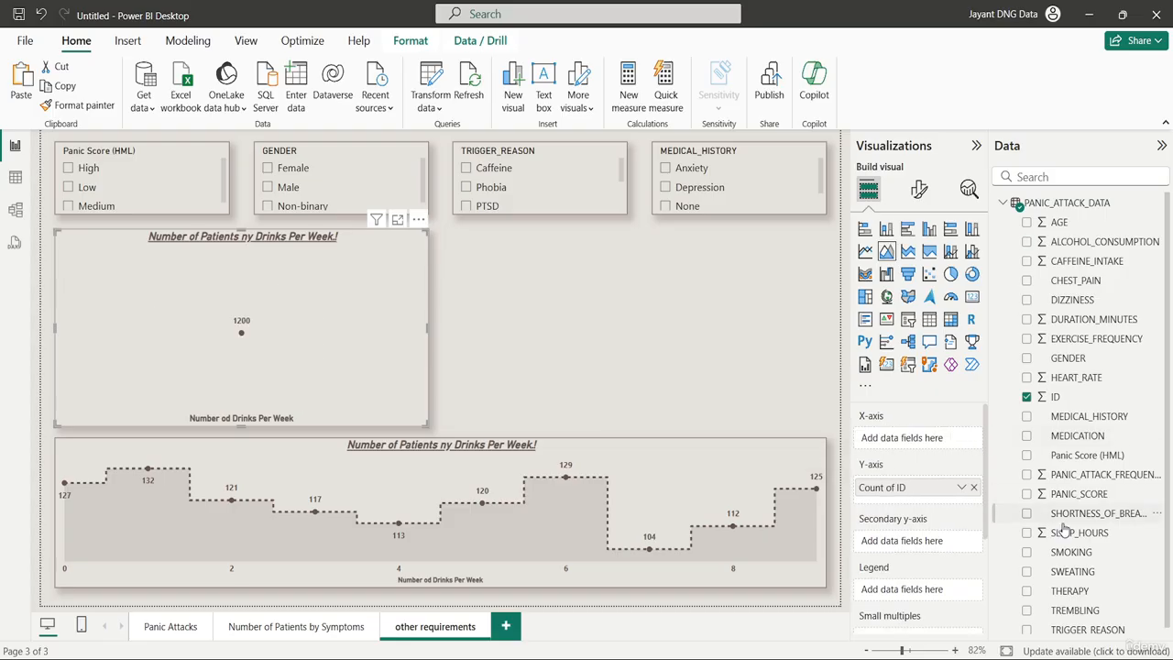
left_click_drag(1063, 532, 1093, 528)
left_click_drag(1104, 516, 937, 446)
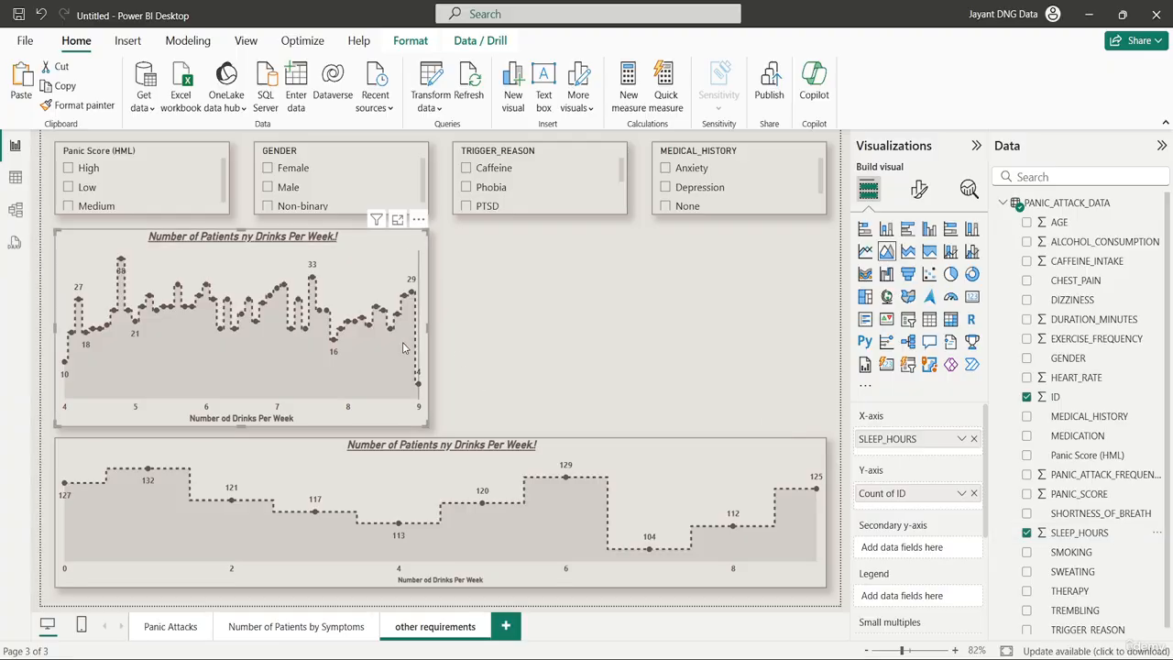
Set the line interpolation type of the smaller SLEEP_HOURS area chart to Smooth
mouse_move(403, 345)
left_click(920, 190)
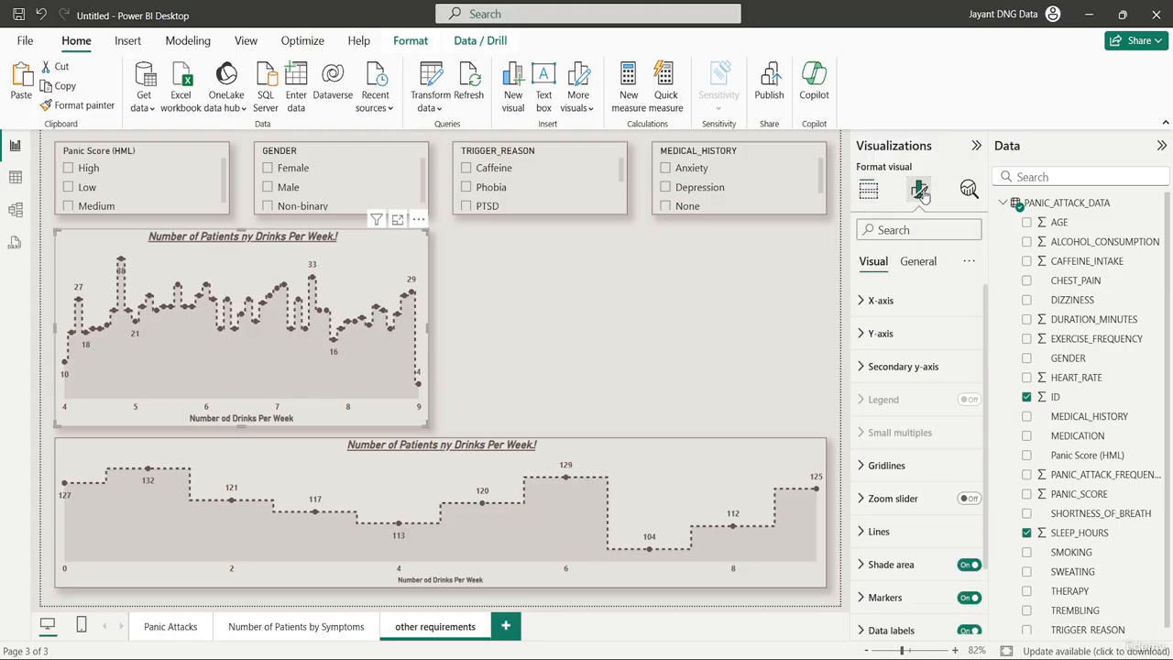
left_click(914, 533)
scroll(915, 538, "down", 5)
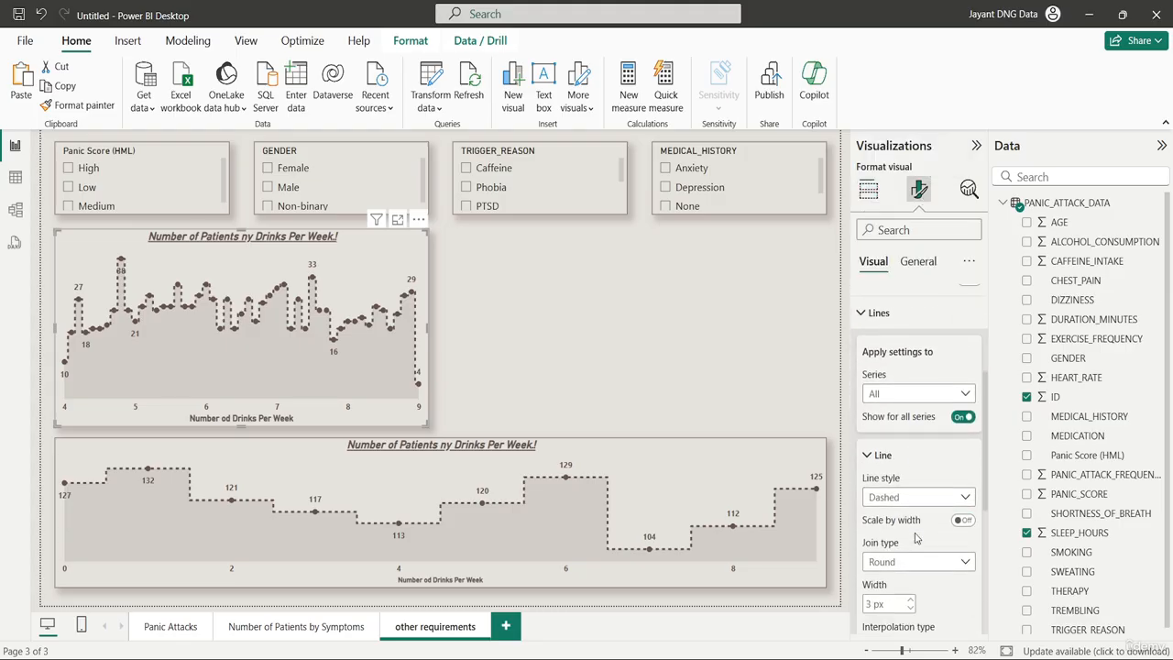
scroll(916, 538, "down", 3)
left_click(934, 591)
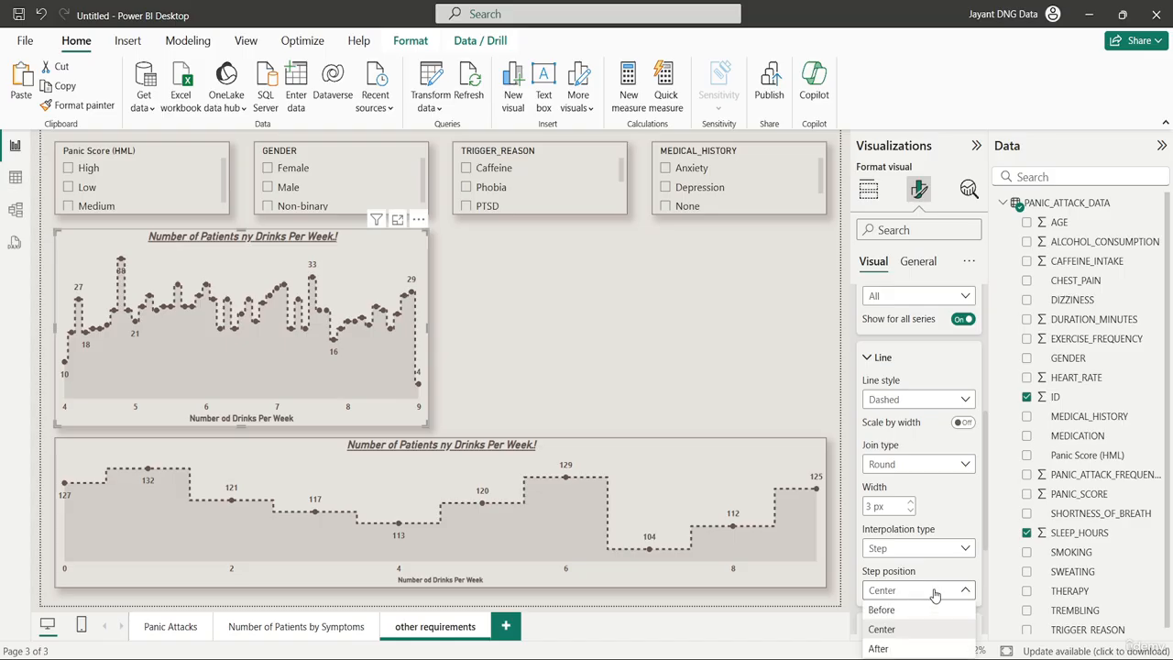
left_click(933, 591)
scroll(933, 546, "down", 3)
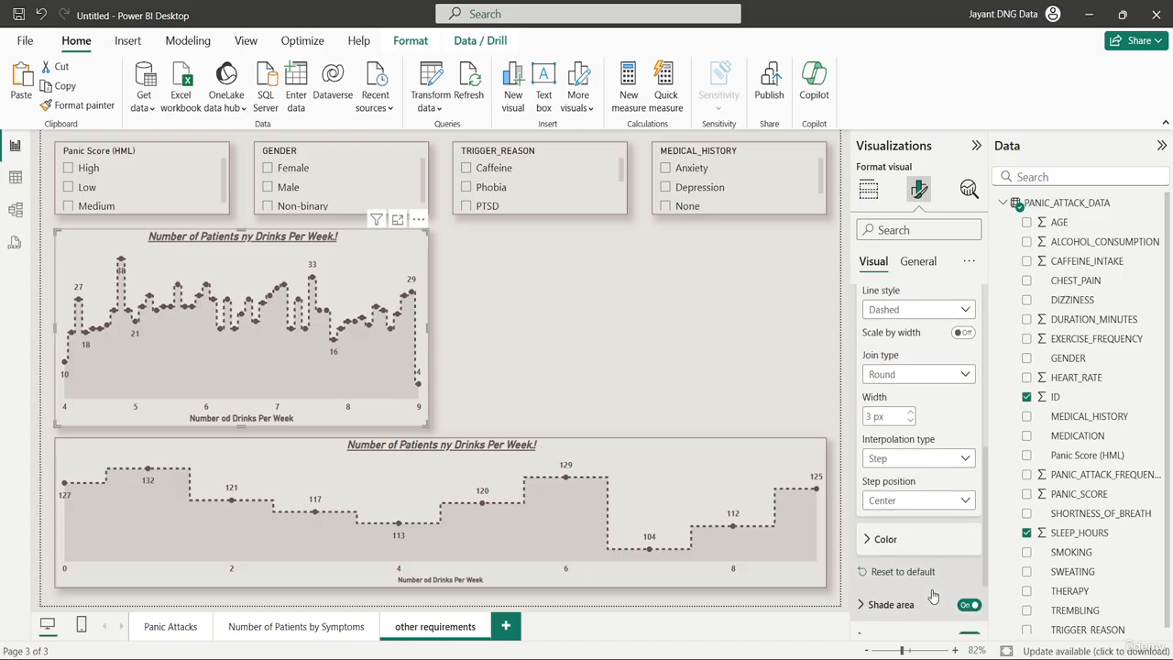
left_click(929, 461)
left_click(913, 497)
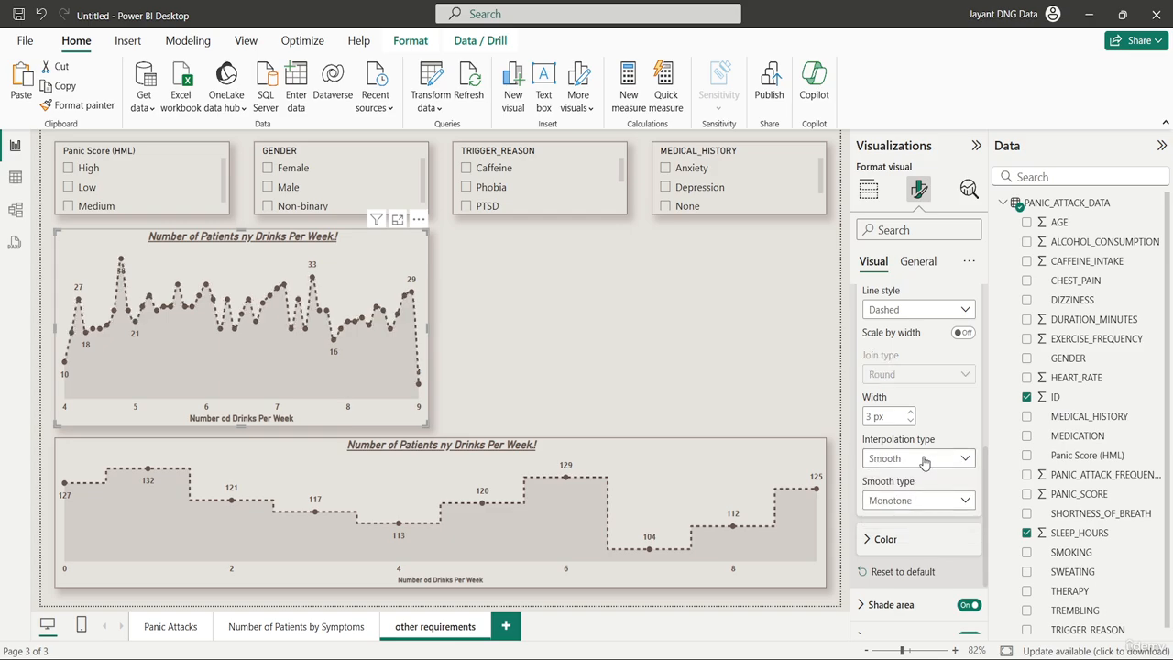
Compare Dotted and Solid line styles on the SLEEP_HOURS area chart, keep Dotted, and deselect the chart
scroll(934, 478, "up", 2)
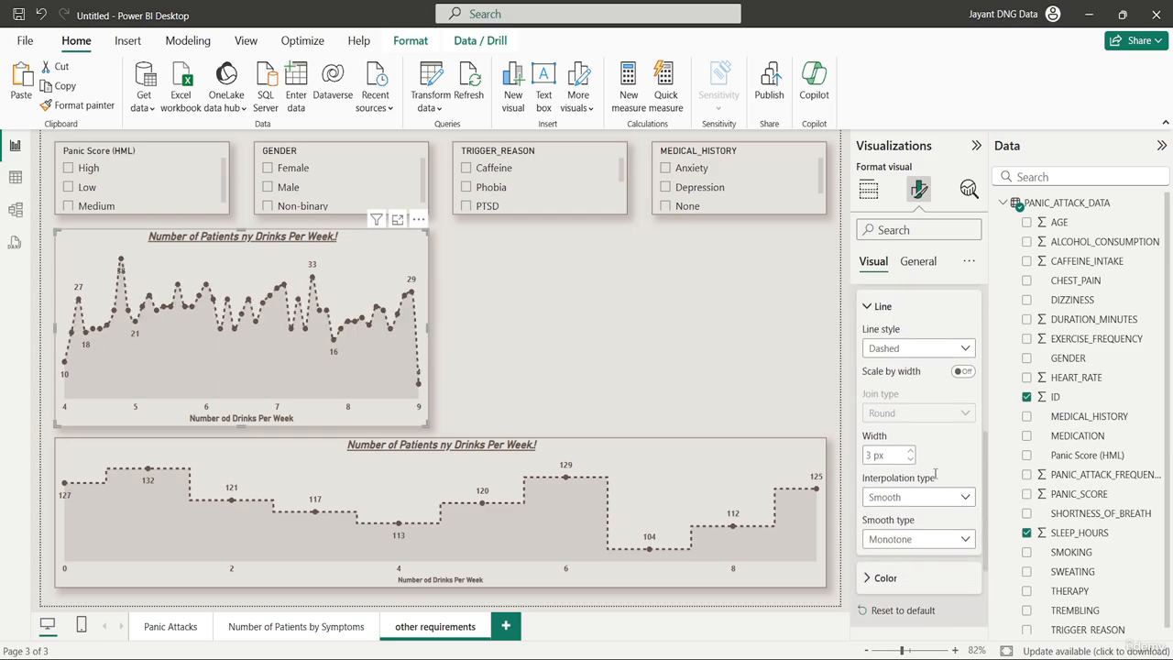
left_click(917, 399)
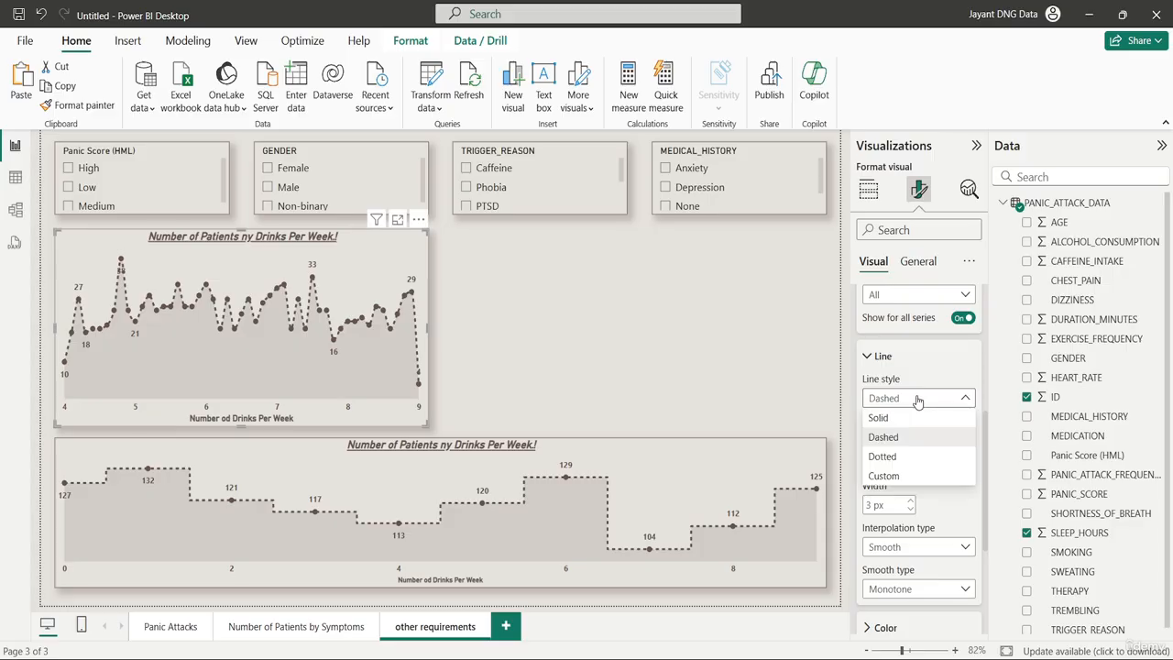
left_click(907, 456)
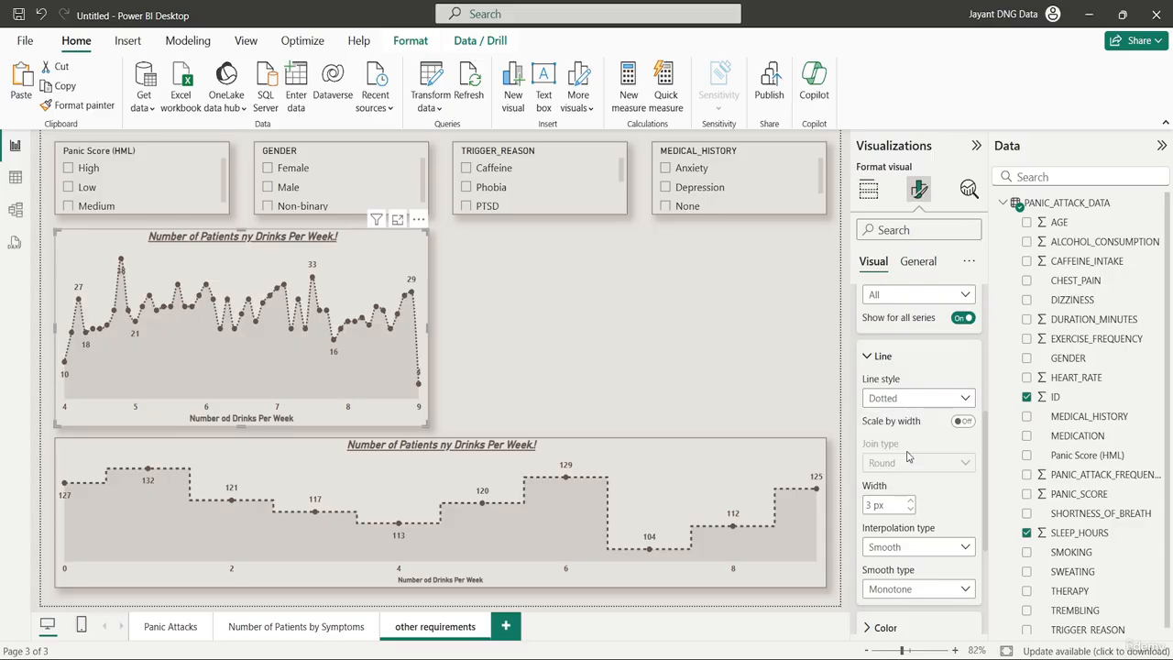
left_click(924, 403)
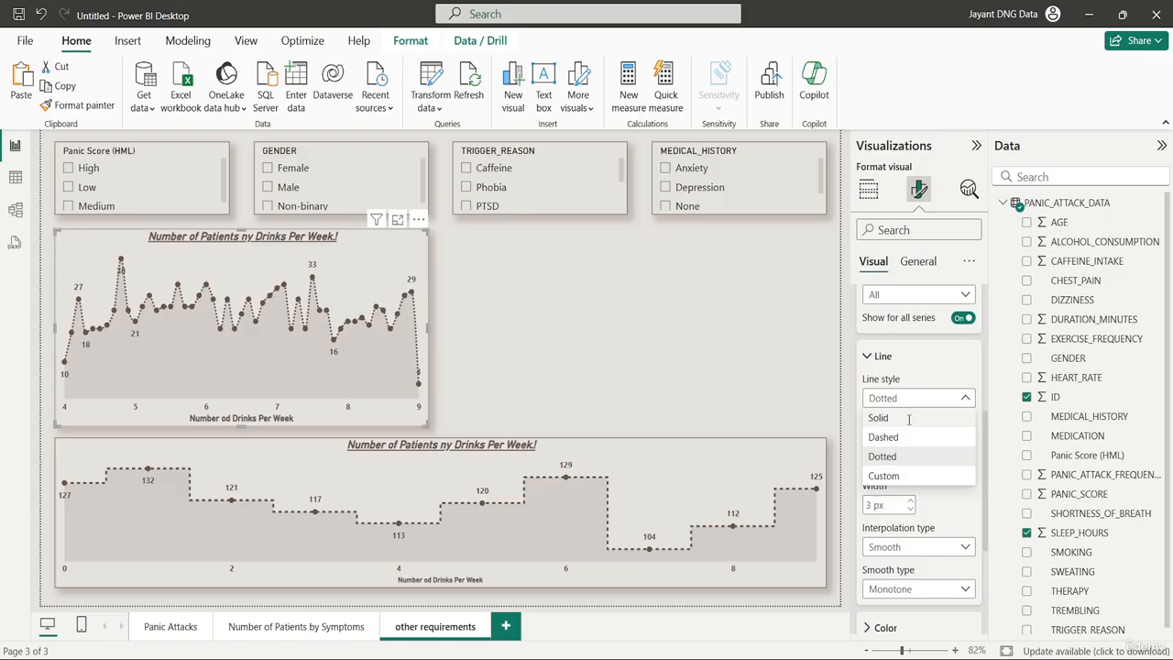
left_click(907, 419)
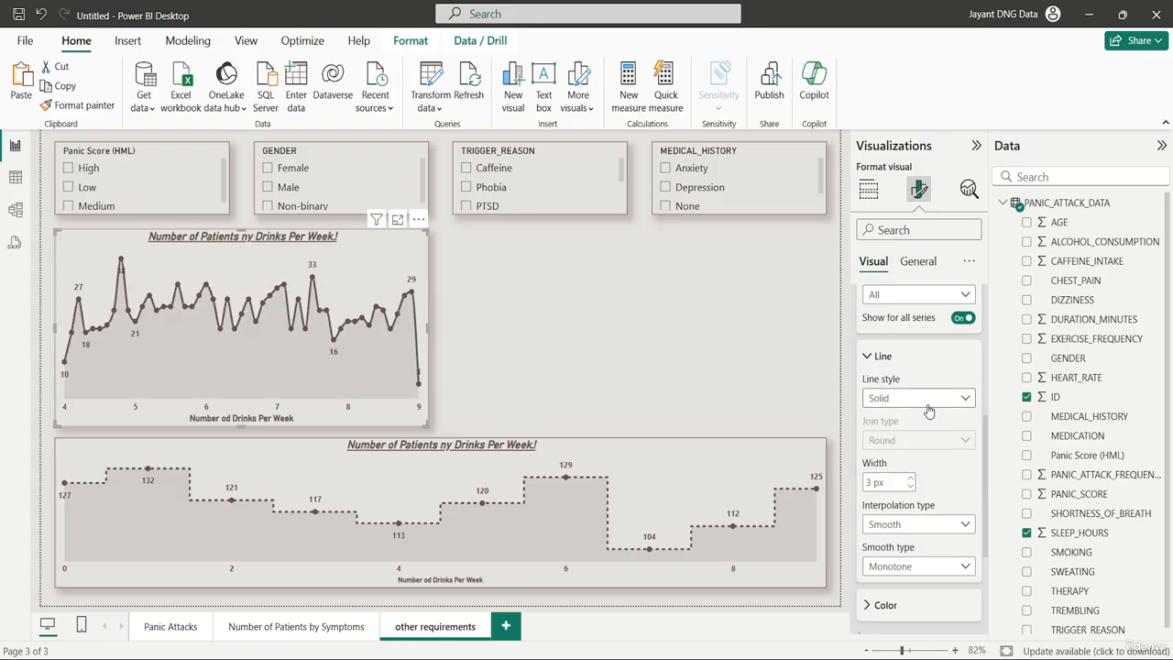
left_click(926, 403)
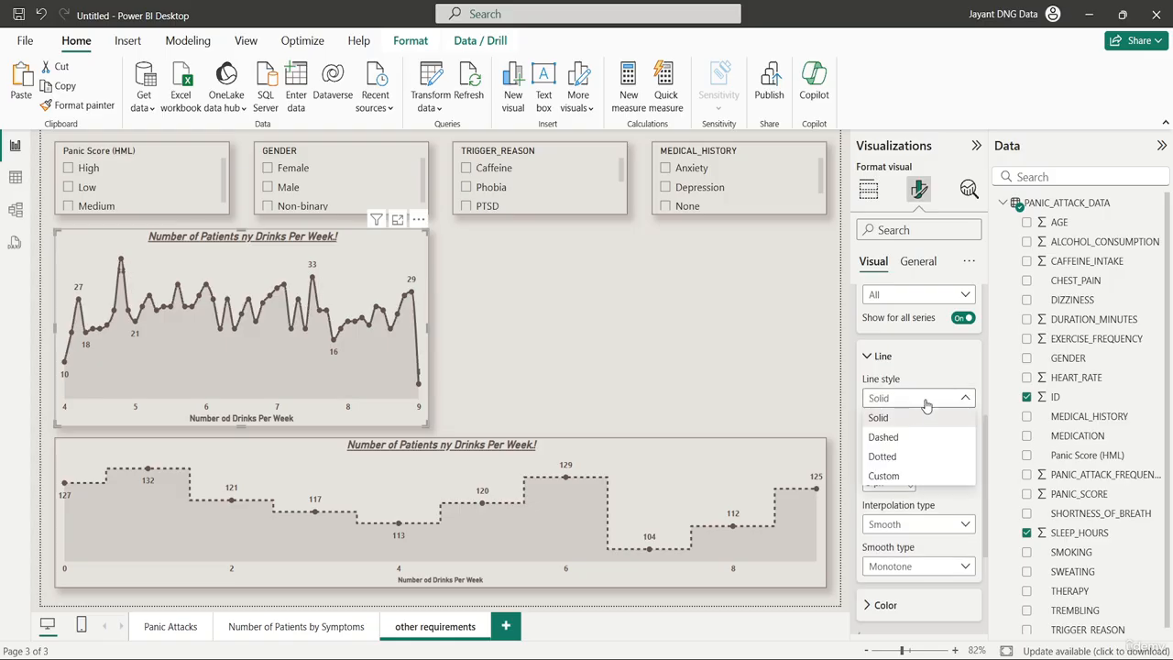
left_click(912, 457)
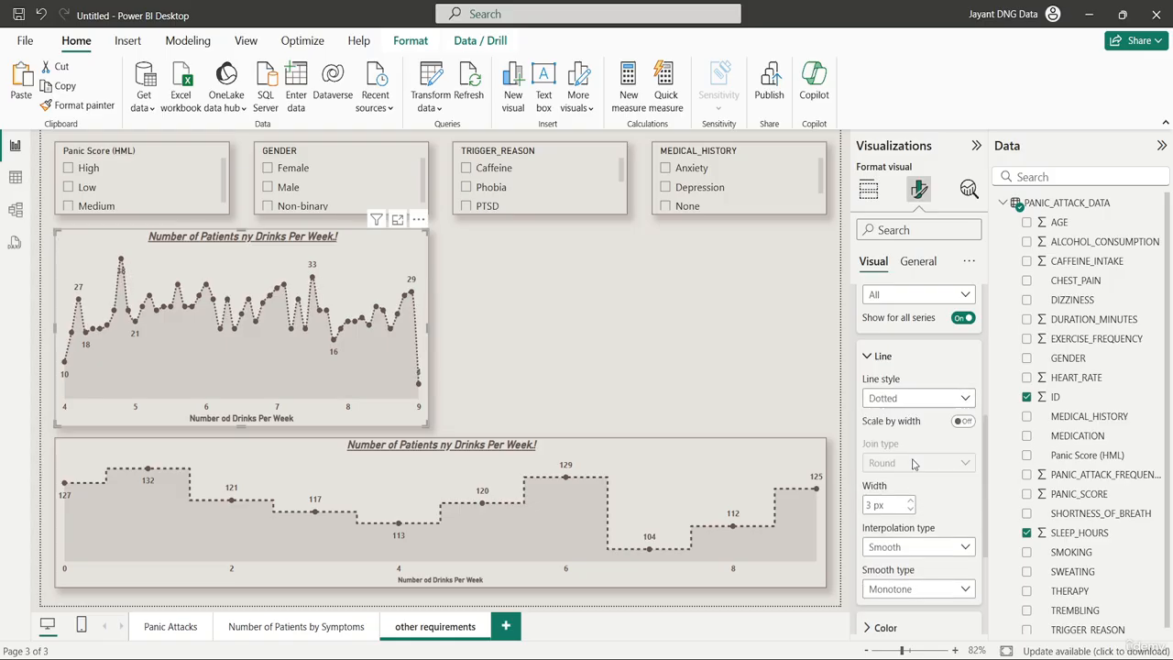
left_click(566, 302)
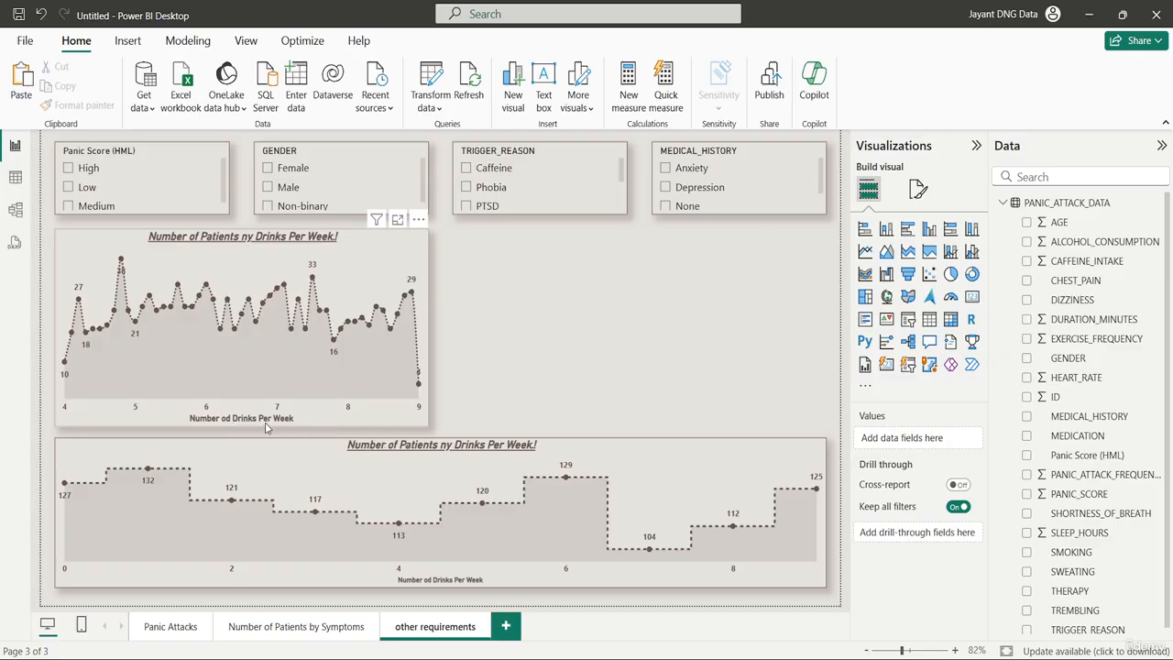
Change the title of the SLEEP_HOURS area chart to "Number of Patients by Sleep Hours.!"
left_click(371, 252)
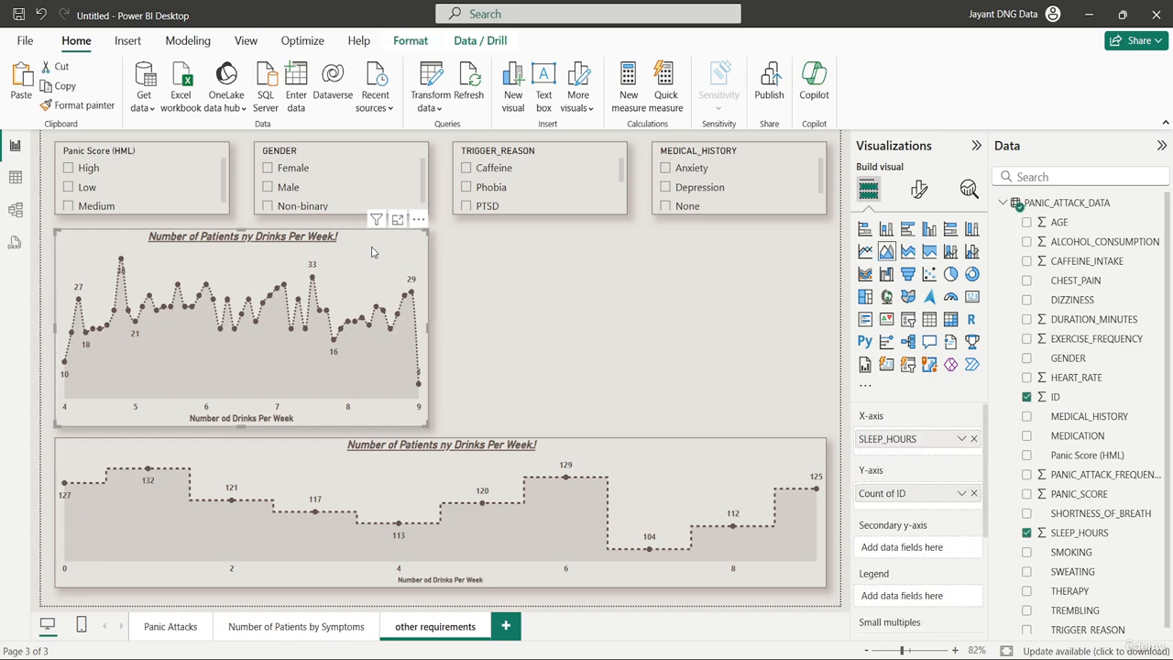
left_click(919, 189)
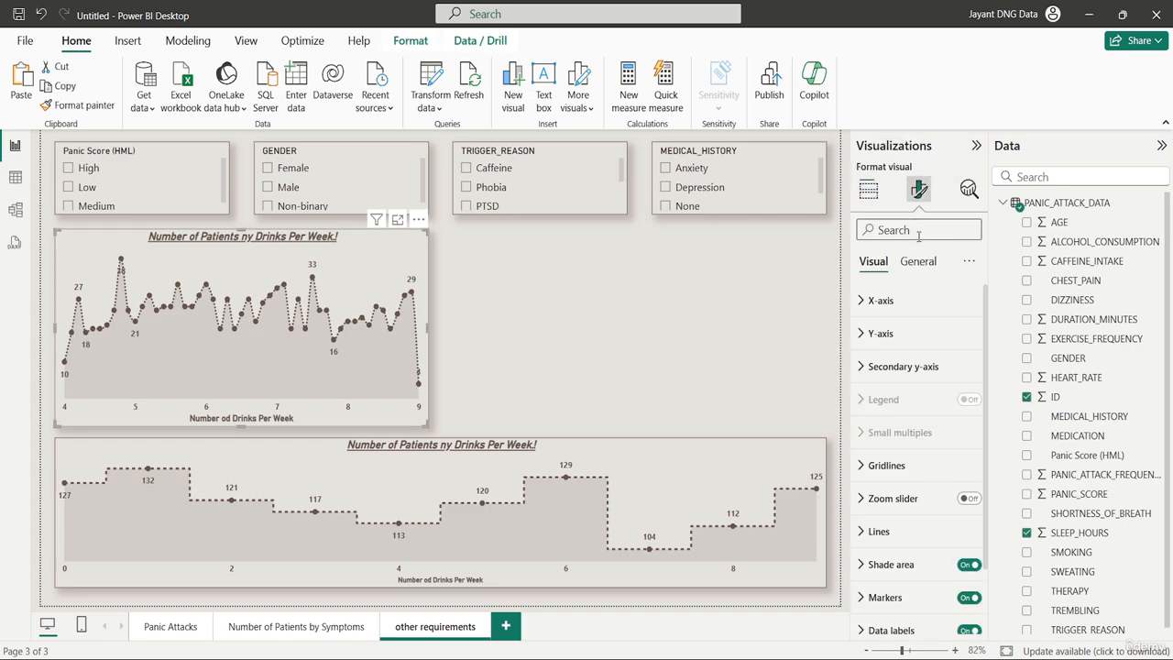
left_click(917, 261)
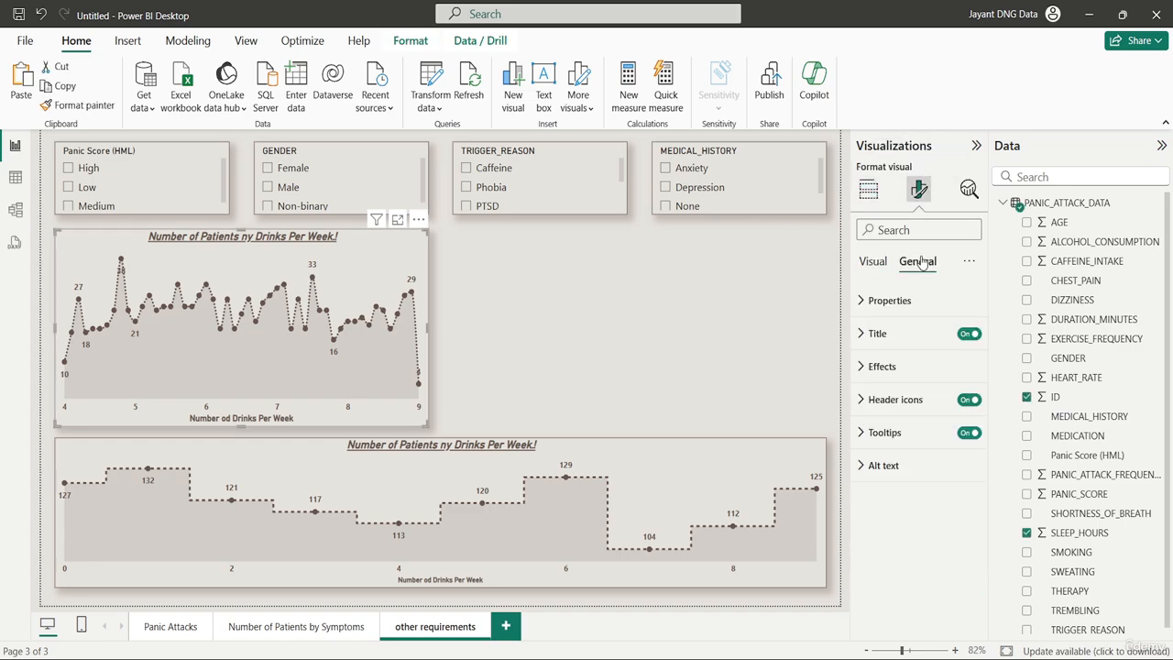
left_click(900, 337)
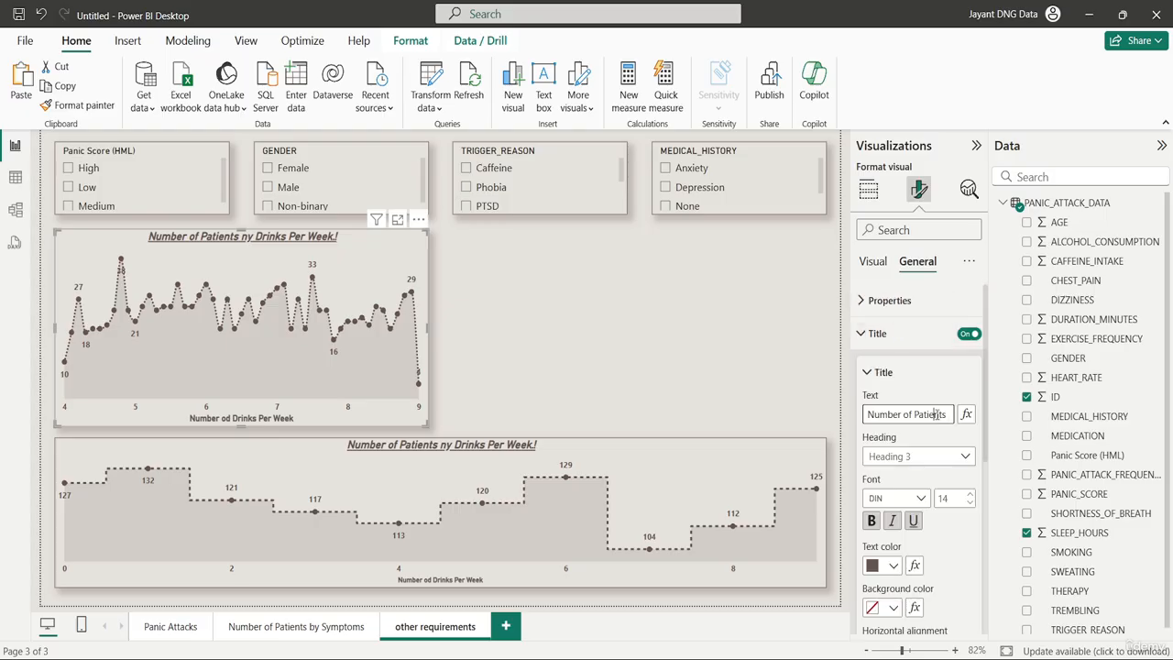
left_click(937, 414)
key("BackSpace")
key("BackSpace")
key("BackSpace")
key("BackSpace")
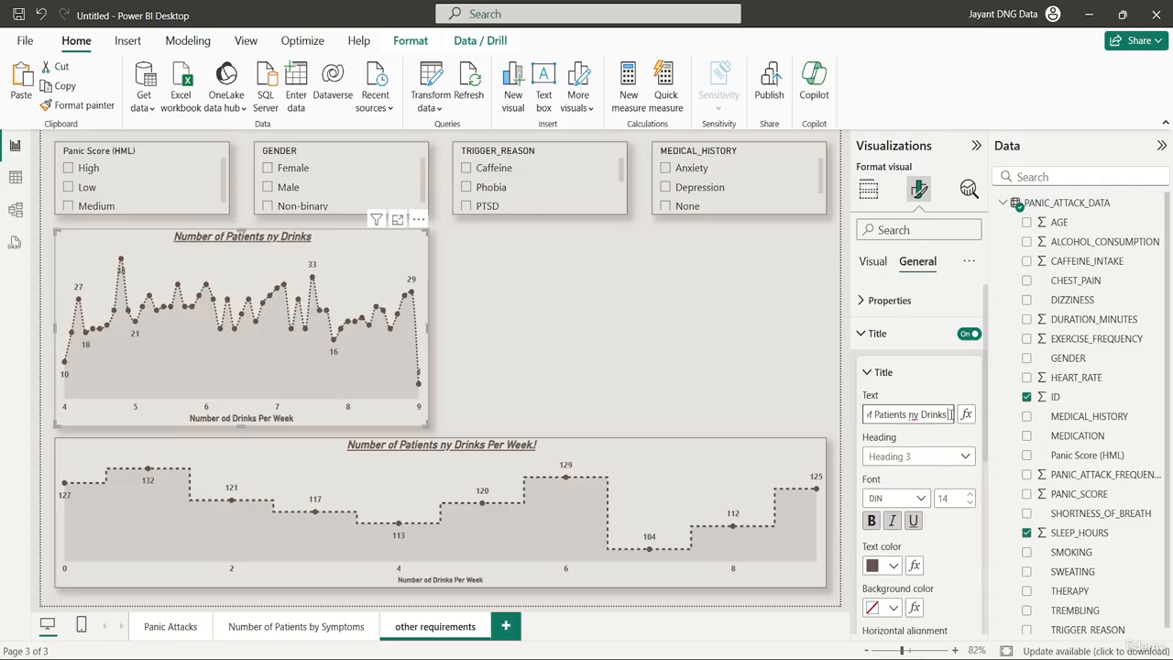
key("BackSpace")
key("BackSpace")
key("BackSpace")
key("BackSpace")
key("BackSpace")
key("BackSpace")
key("BackSpace")
key("BackSpace")
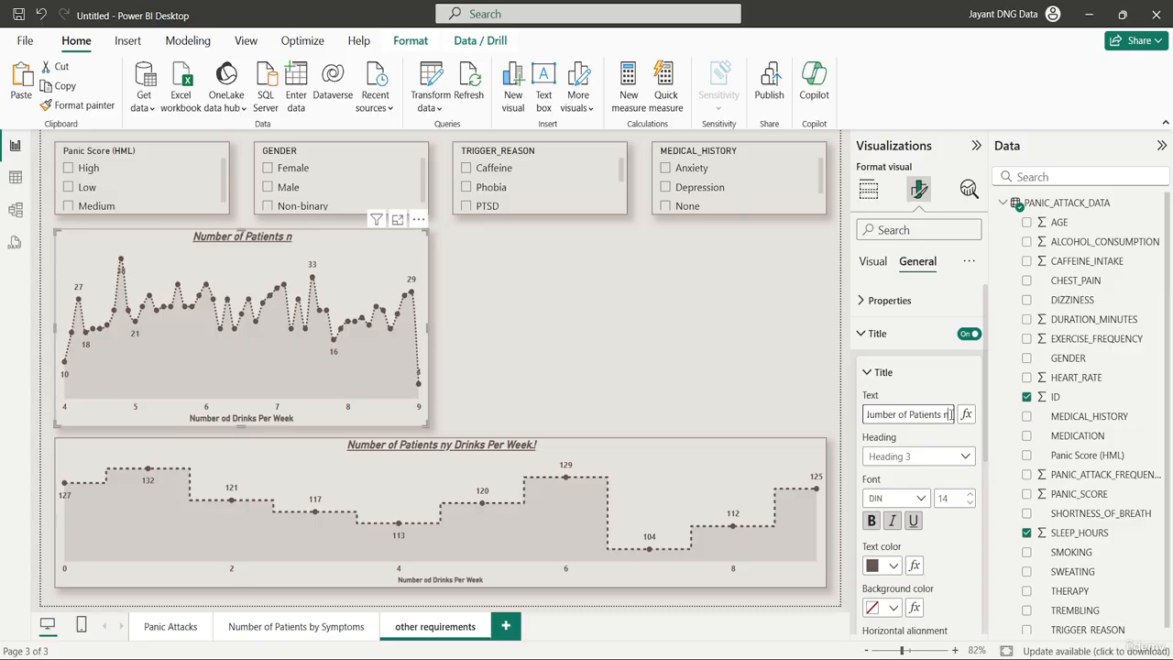
key("BackSpace")
type("by")
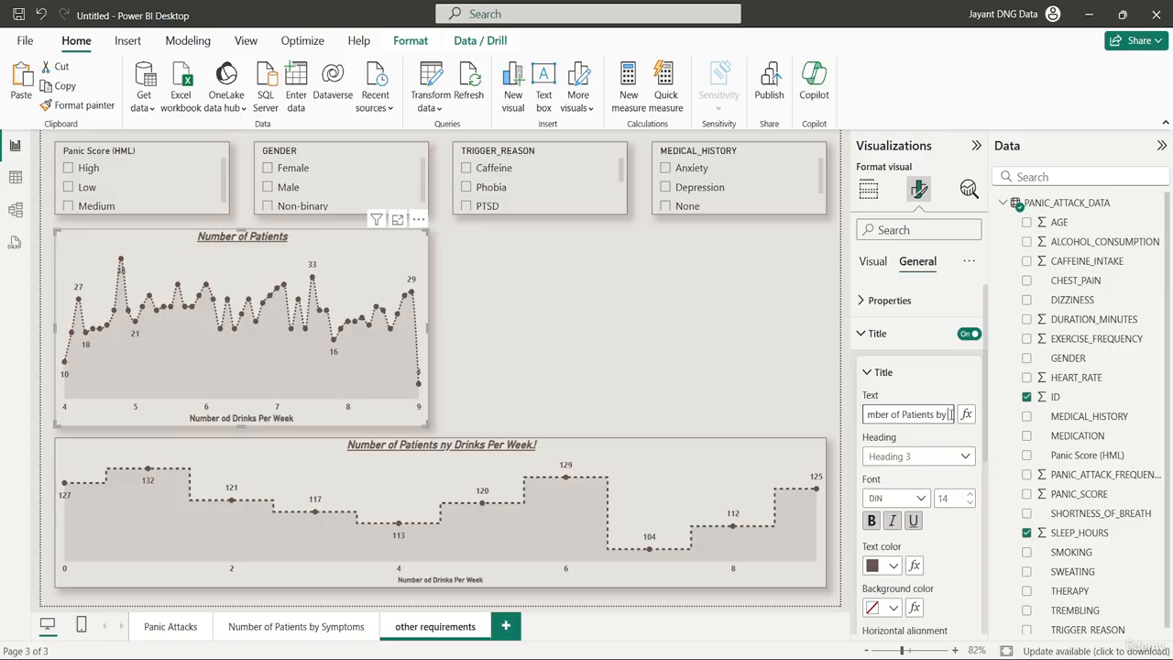
type(" Sleep")
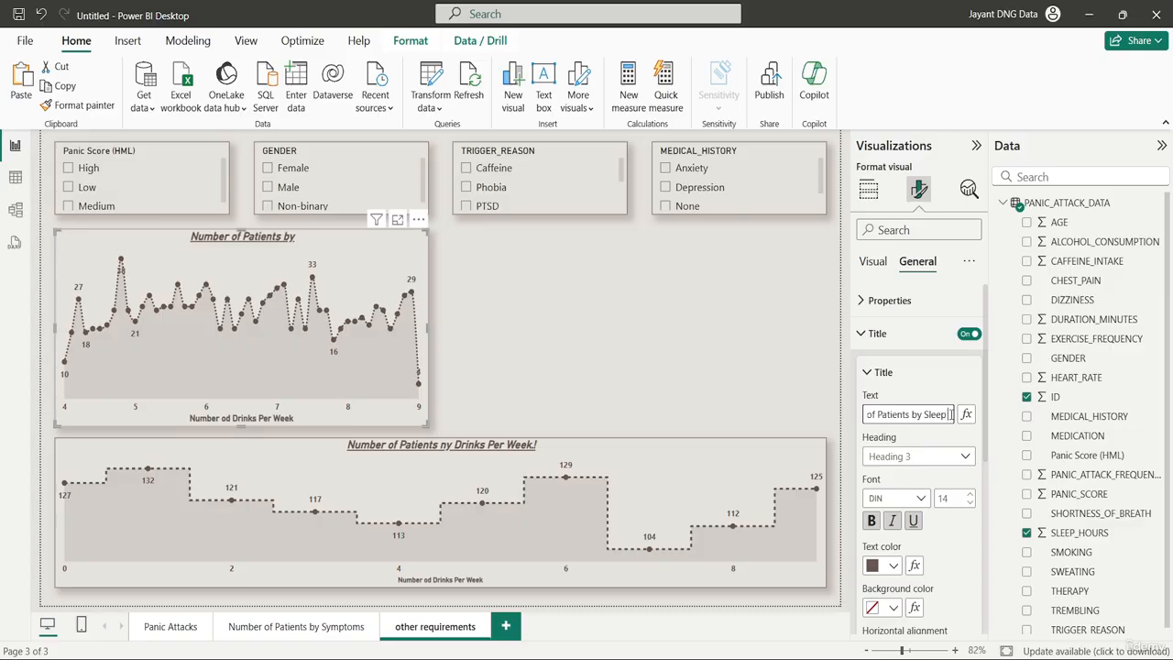
type(" Hours")
type(".!")
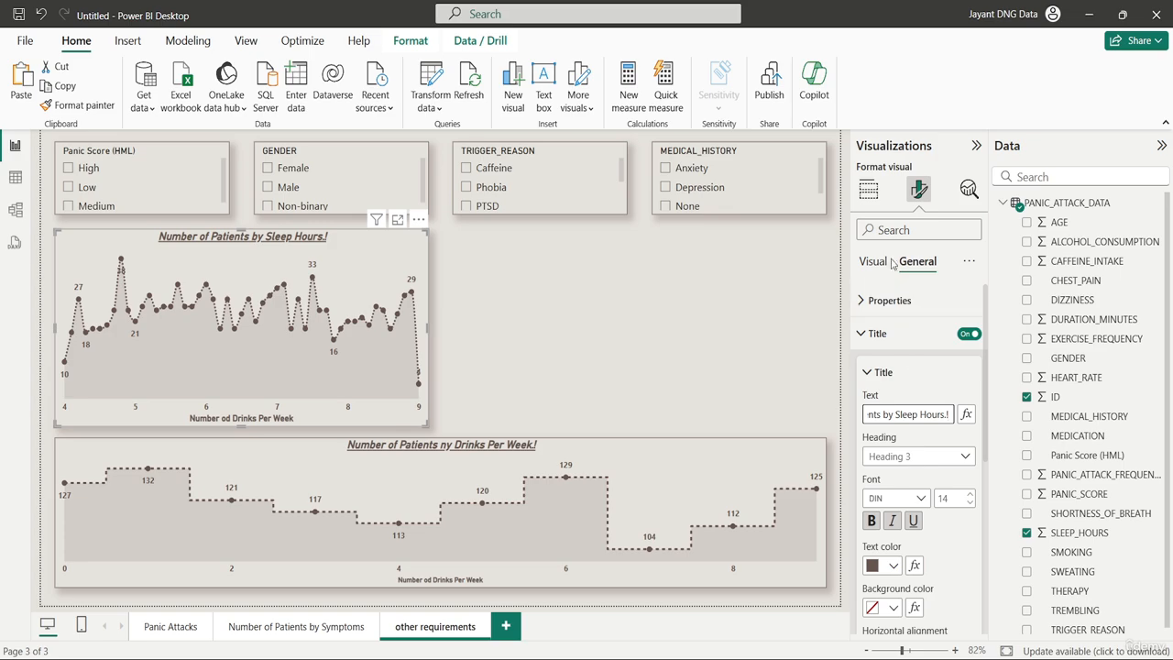
left_click(912, 350)
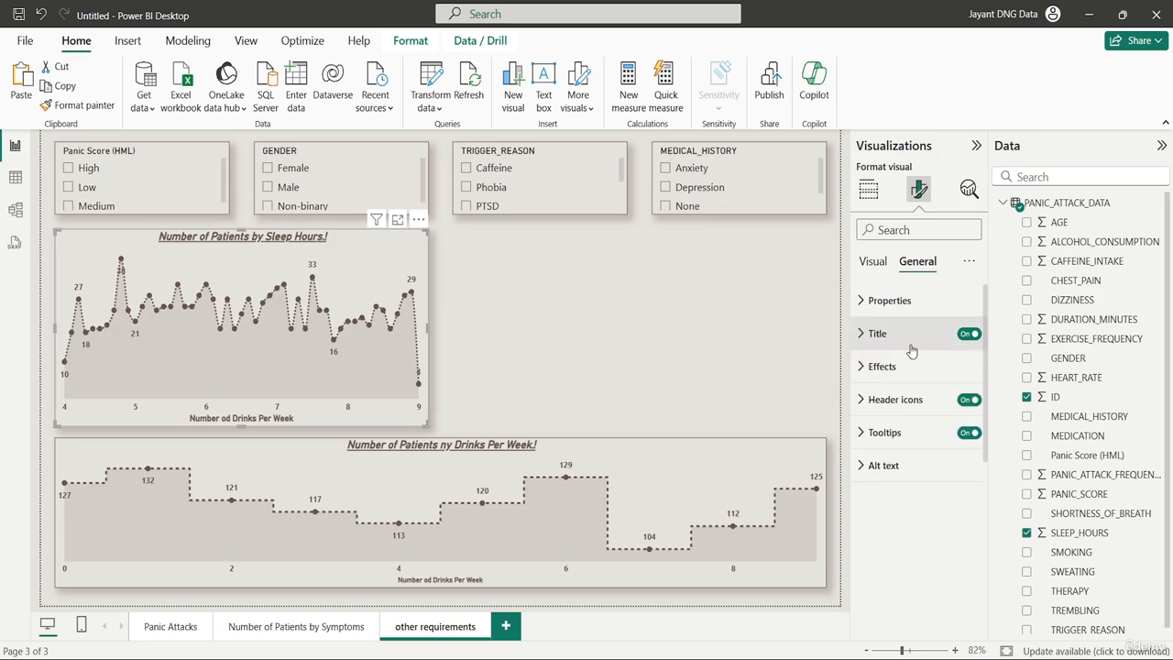
Replace the X-axis title of the SLEEP_HOURS area chart with "Sleep Hours" and deselect the chart
left_click(877, 261)
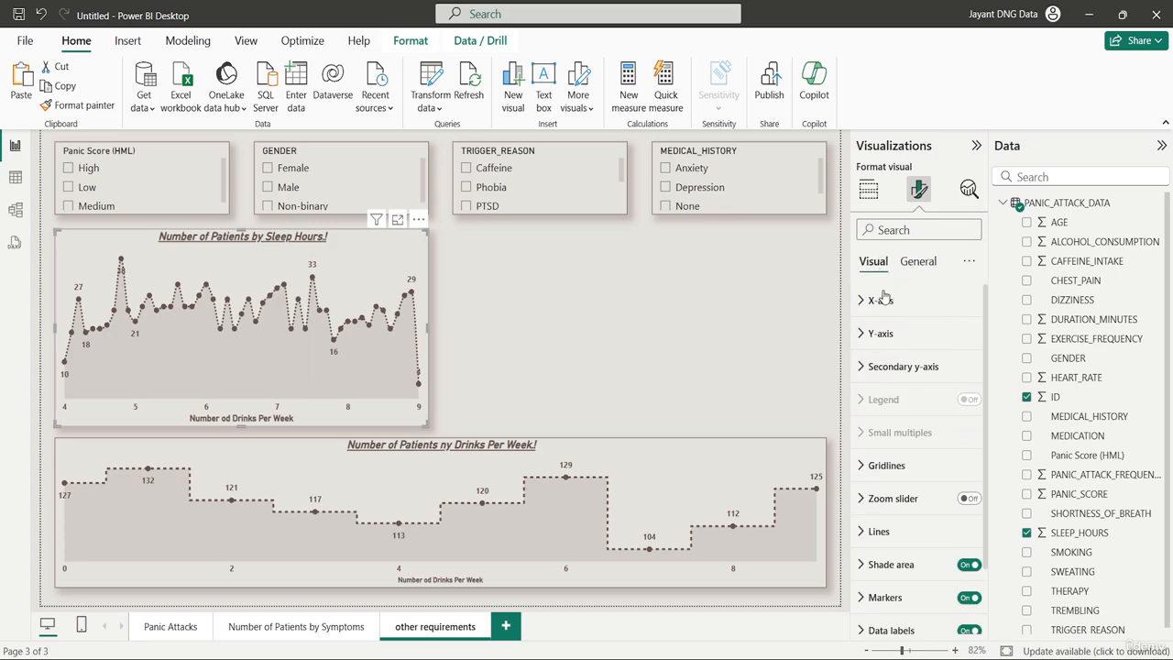
left_click(919, 309)
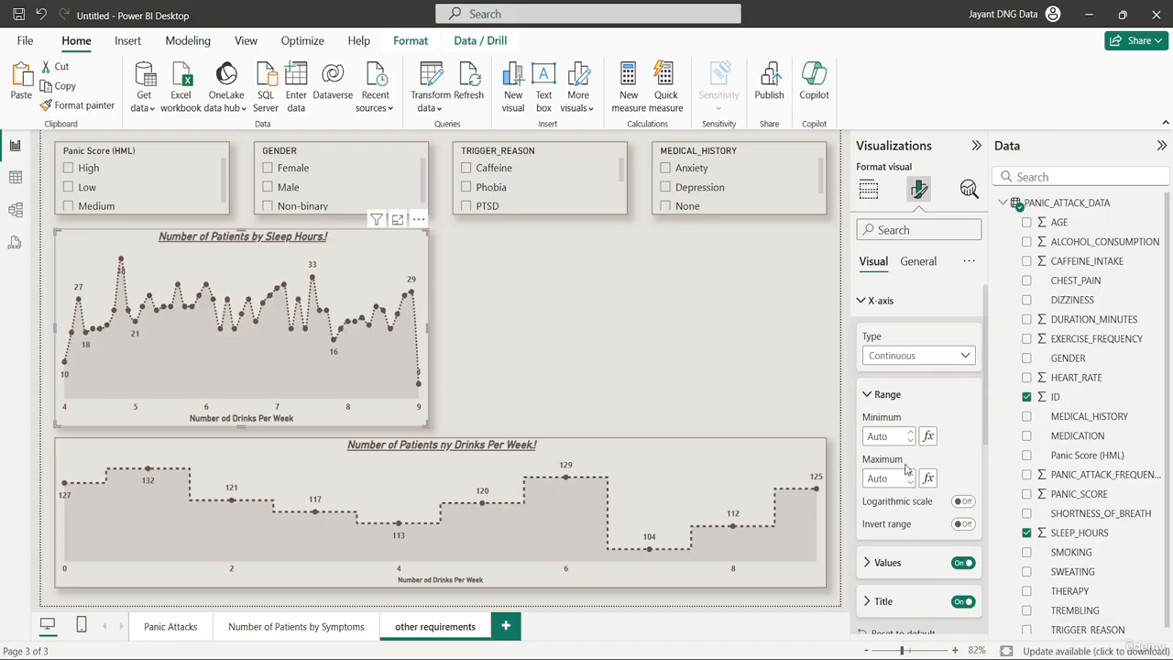
left_click(917, 601)
scroll(934, 477, "down", 2)
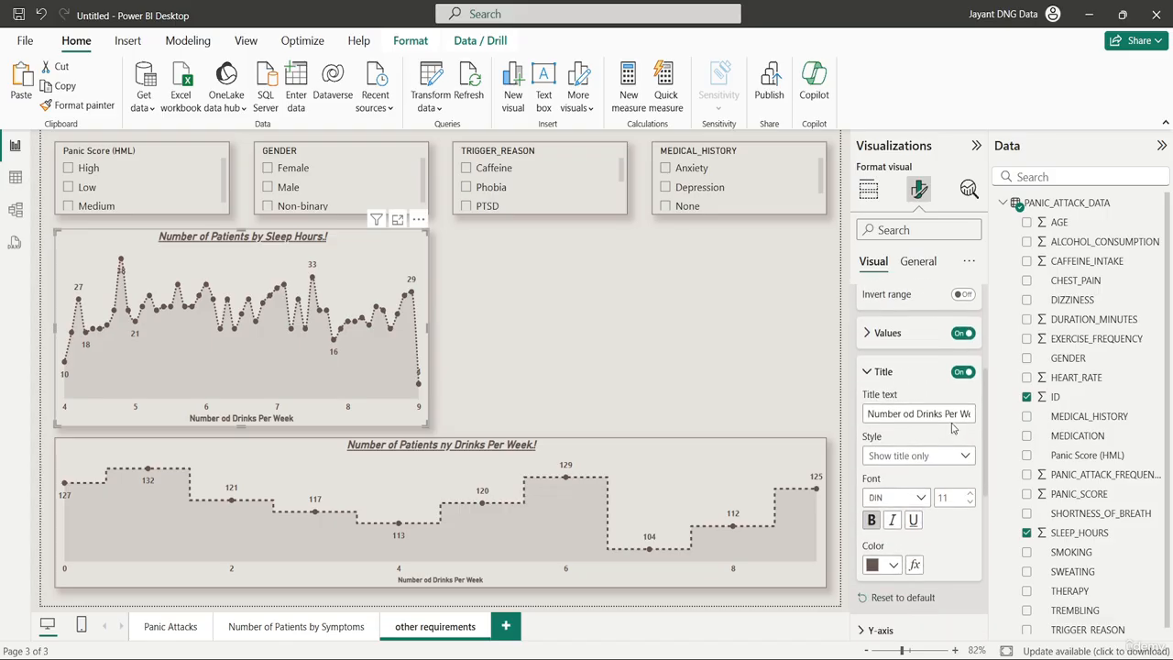
left_click(951, 414)
key("Right")
key("Right")
key("Right")
key("Right")
key("Right")
key("Right")
key("Right")
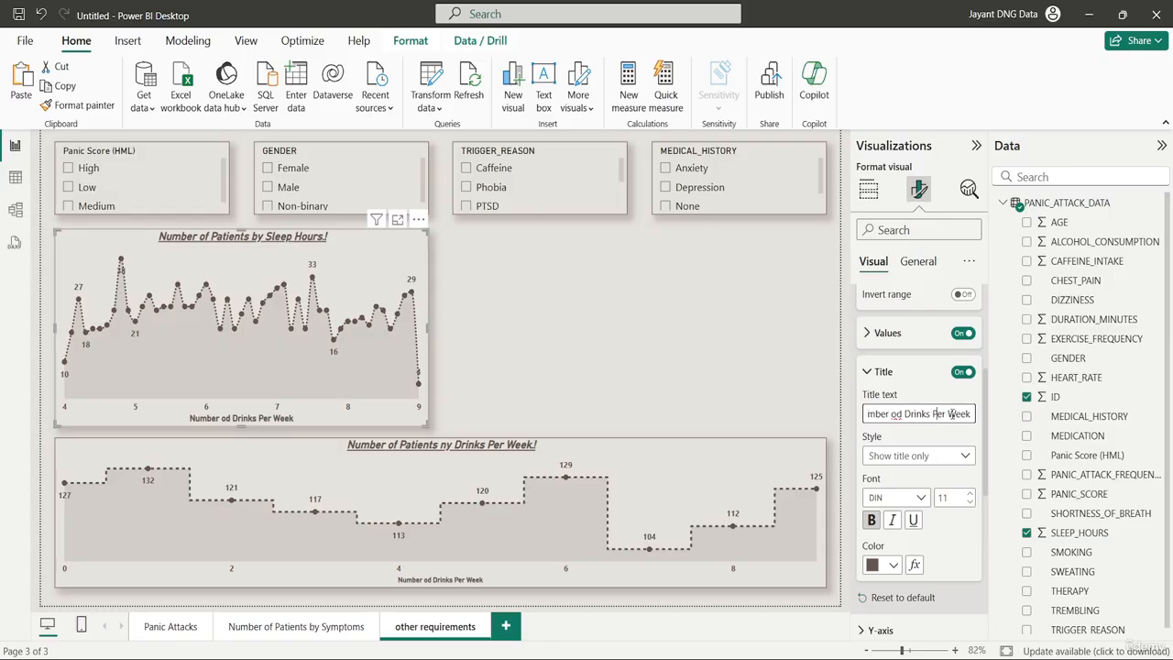
key("ctrl+a")
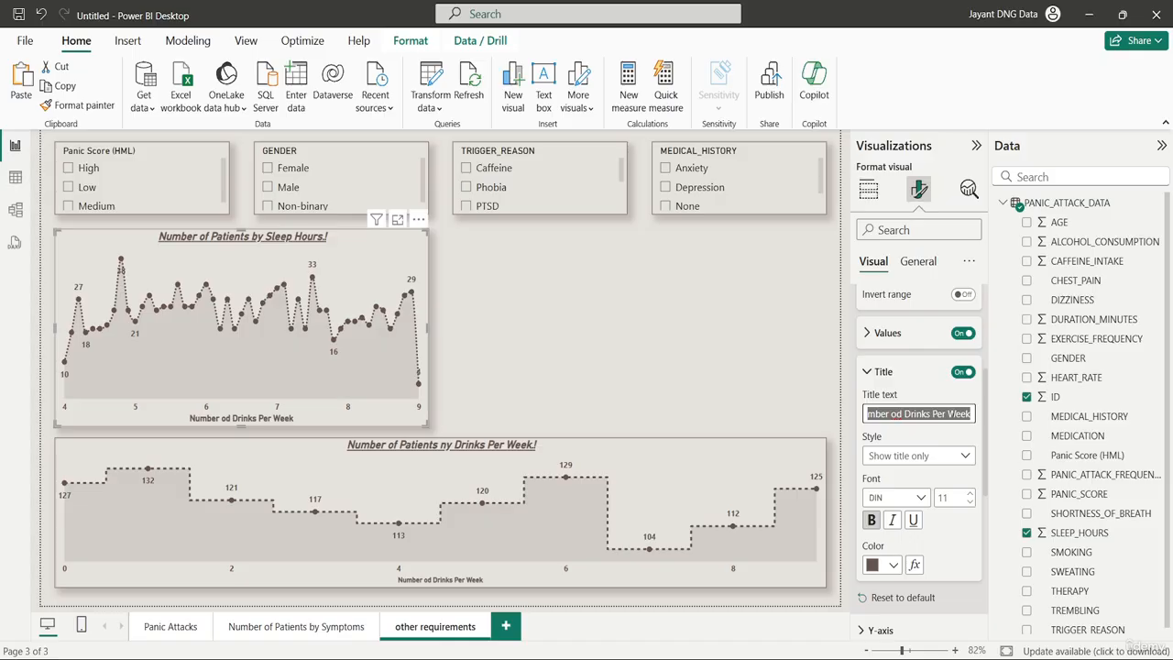
key("BackSpace")
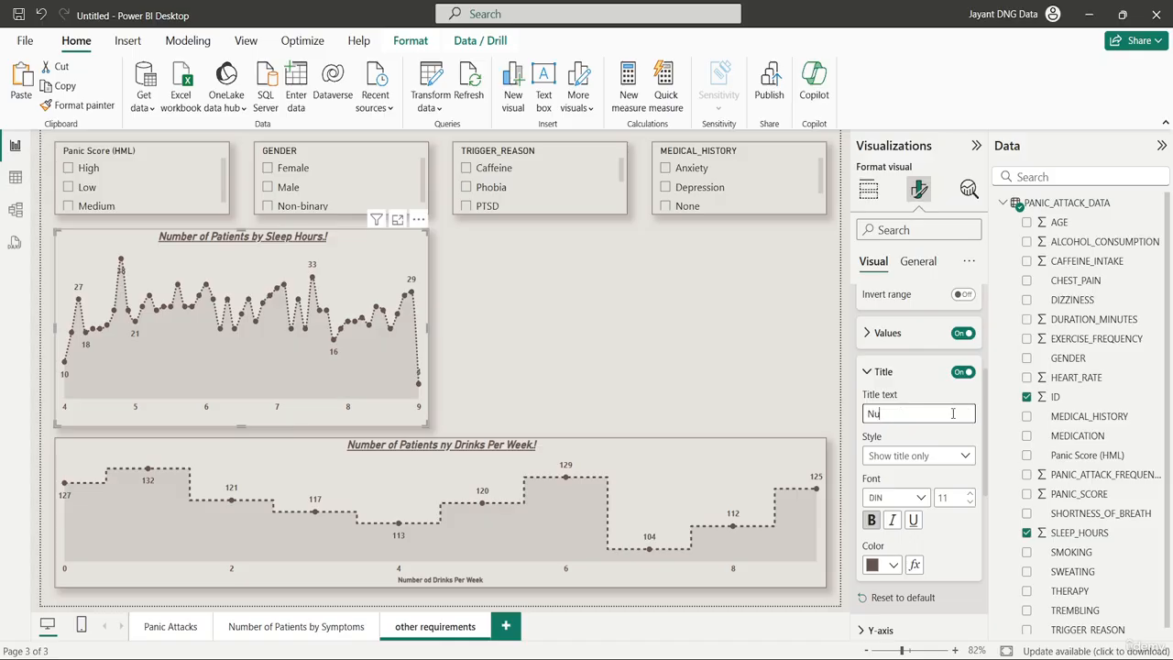
type("Number of P")
key("BackSpace")
key("BackSpace")
key("BackSpace")
key("BackSpace")
key("BackSpace")
key("BackSpace")
key("BackSpace")
key("BackSpace")
key("BackSpace")
key("BackSpace")
type("Sleep H")
left_click(555, 384)
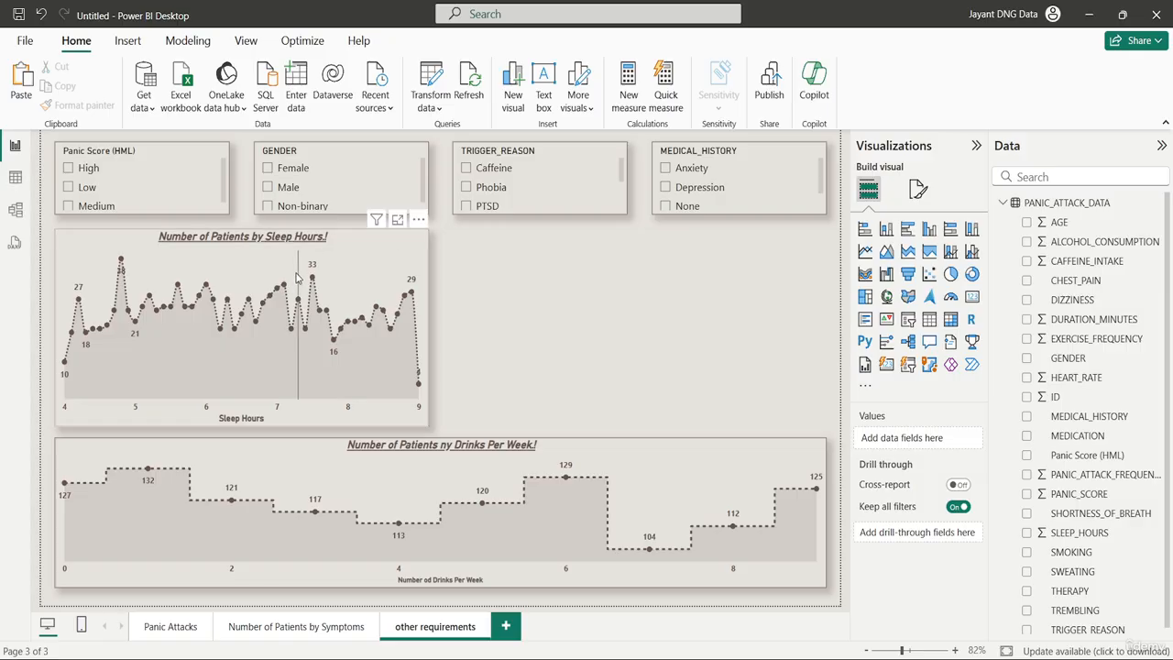
Correct the title of the drinks-per-week area chart to "Number of Patients by Drinks Per Week.!"
left_click(698, 469)
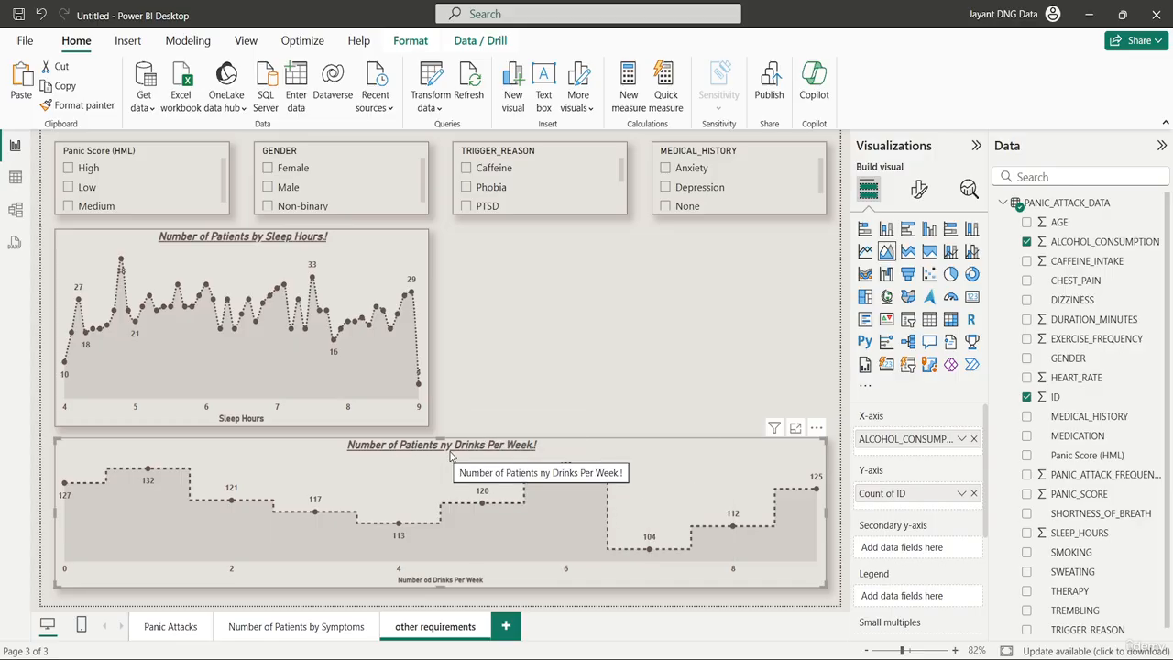
left_click(919, 189)
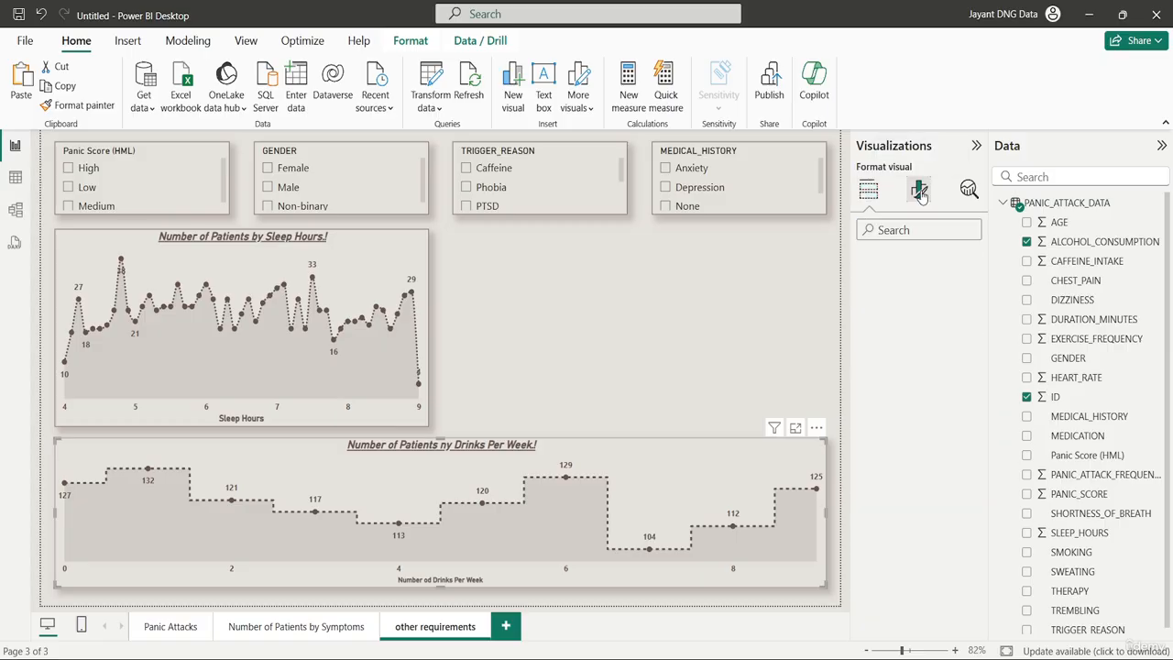
left_click(917, 261)
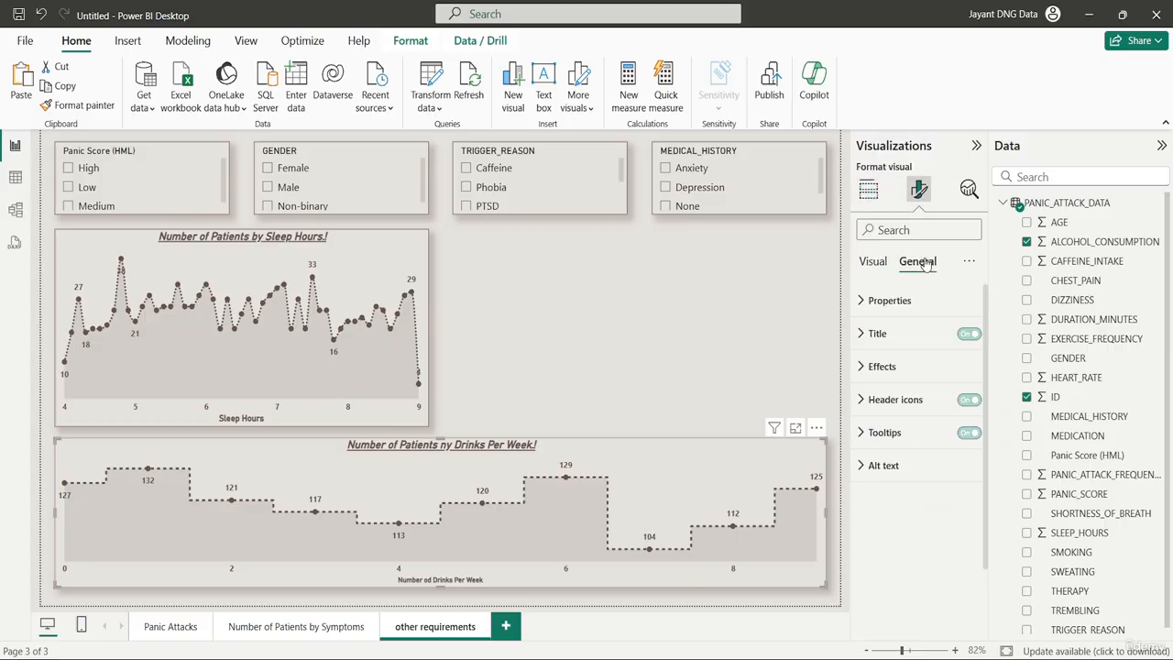
left_click(911, 330)
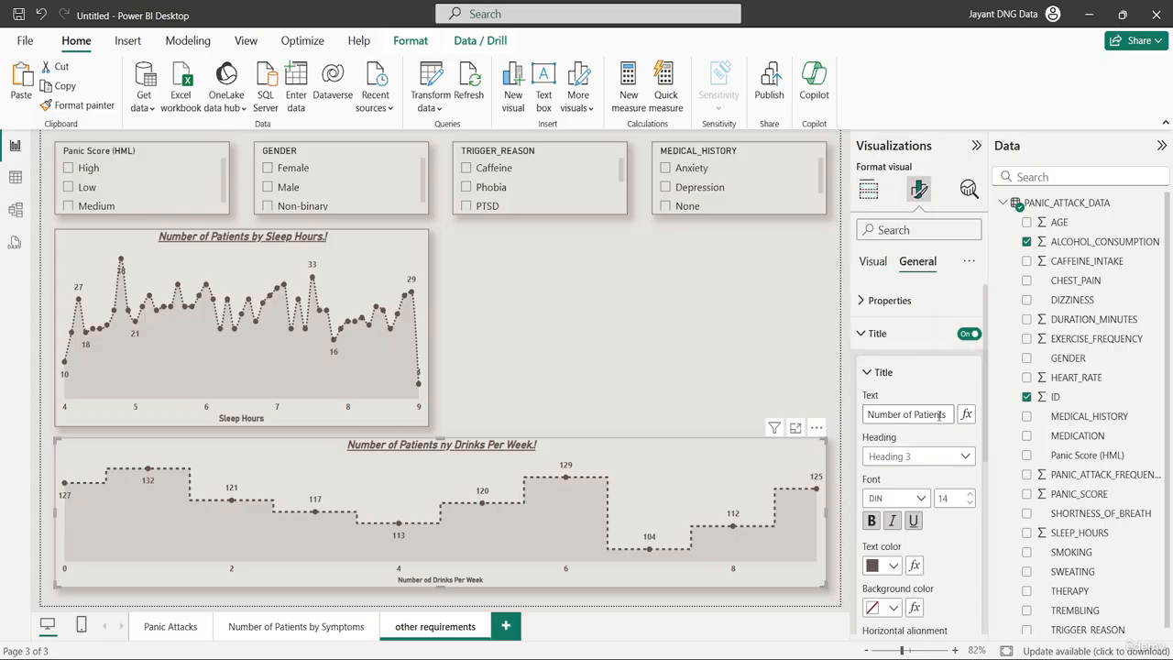
scroll(939, 416, "right", 2)
scroll(939, 416, "left", 1)
left_click(932, 414)
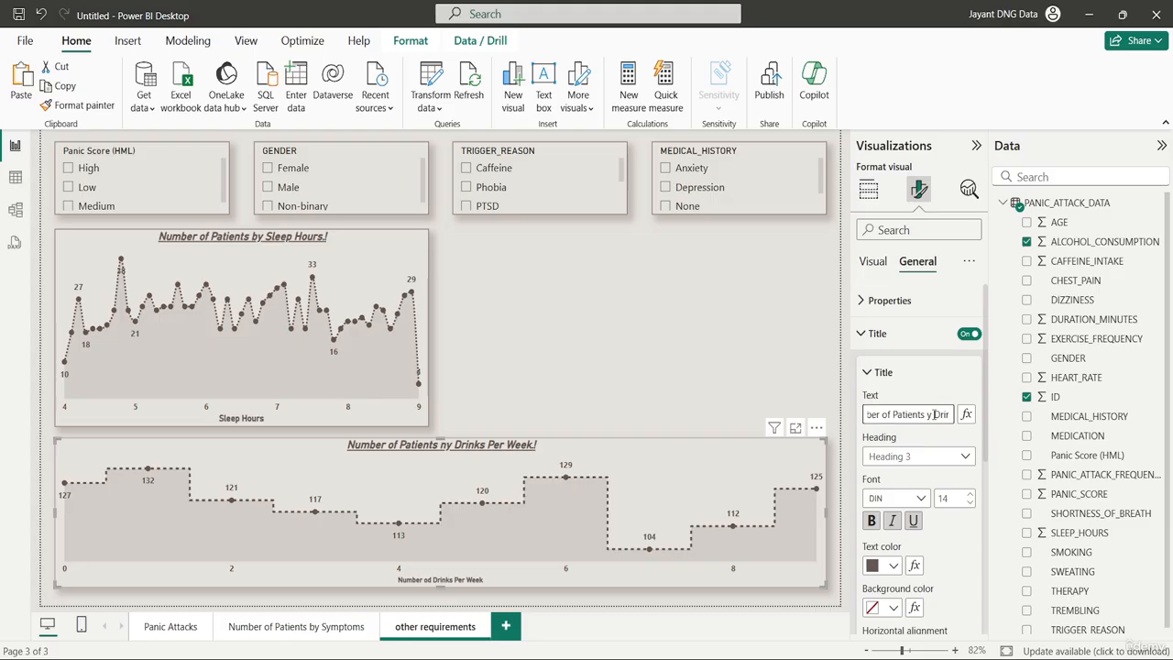
type("b")
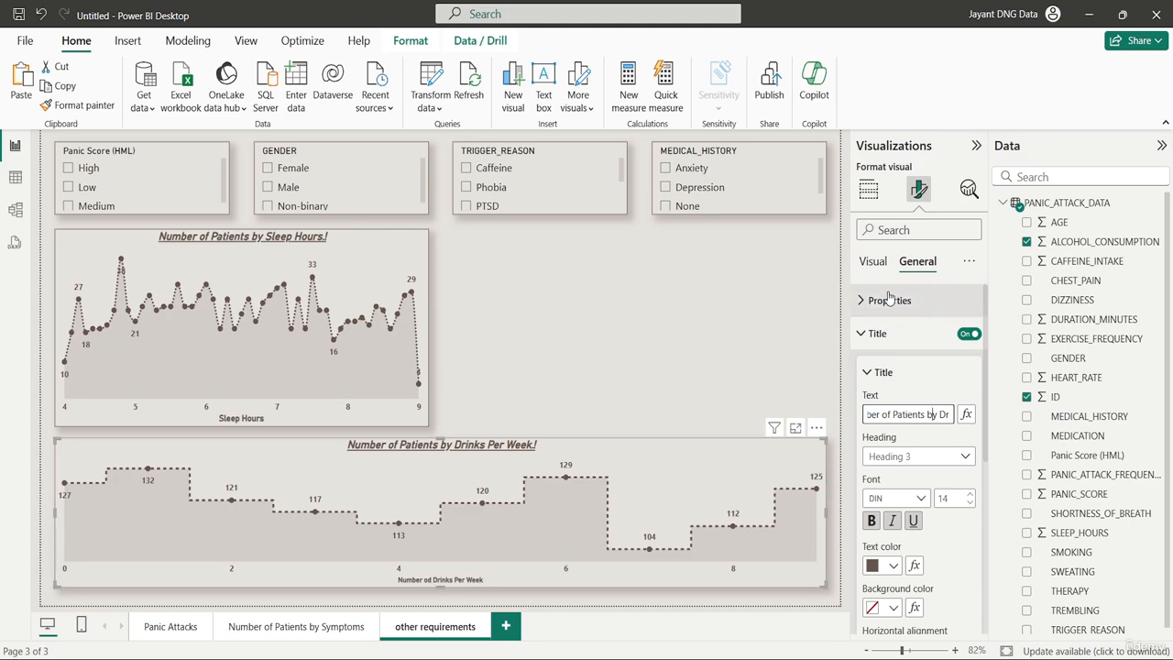
Correct the X-axis title of the drinks-per-week area chart to "Number of Drinks Per Week" and deselect the chart
left_click(875, 265)
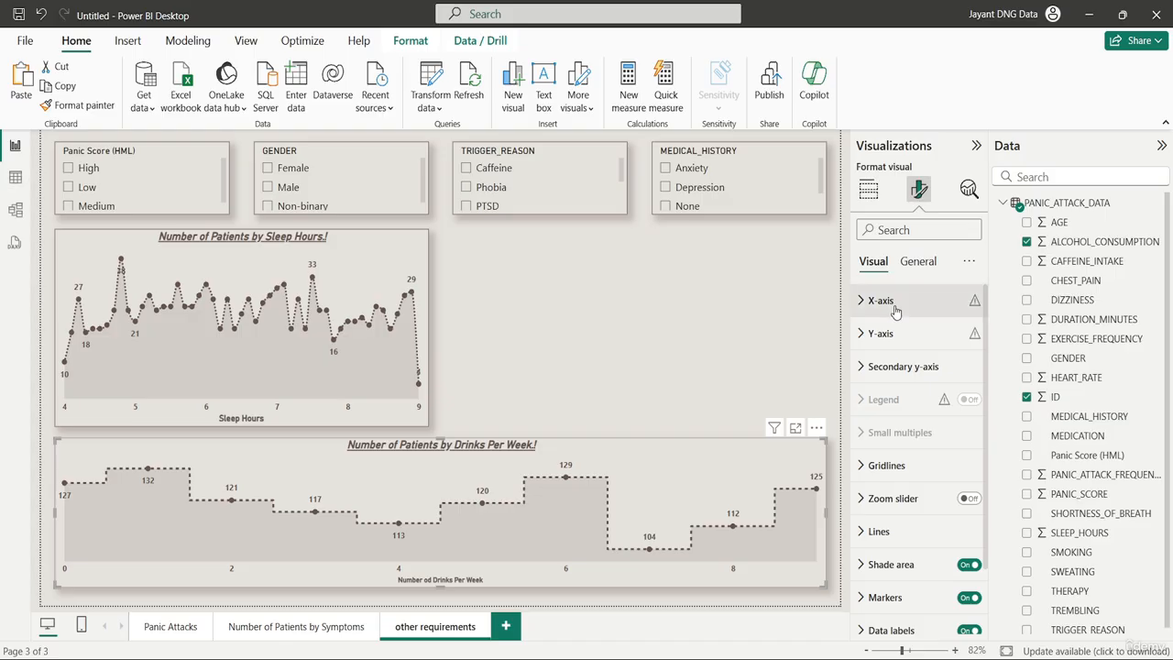
left_click(895, 310)
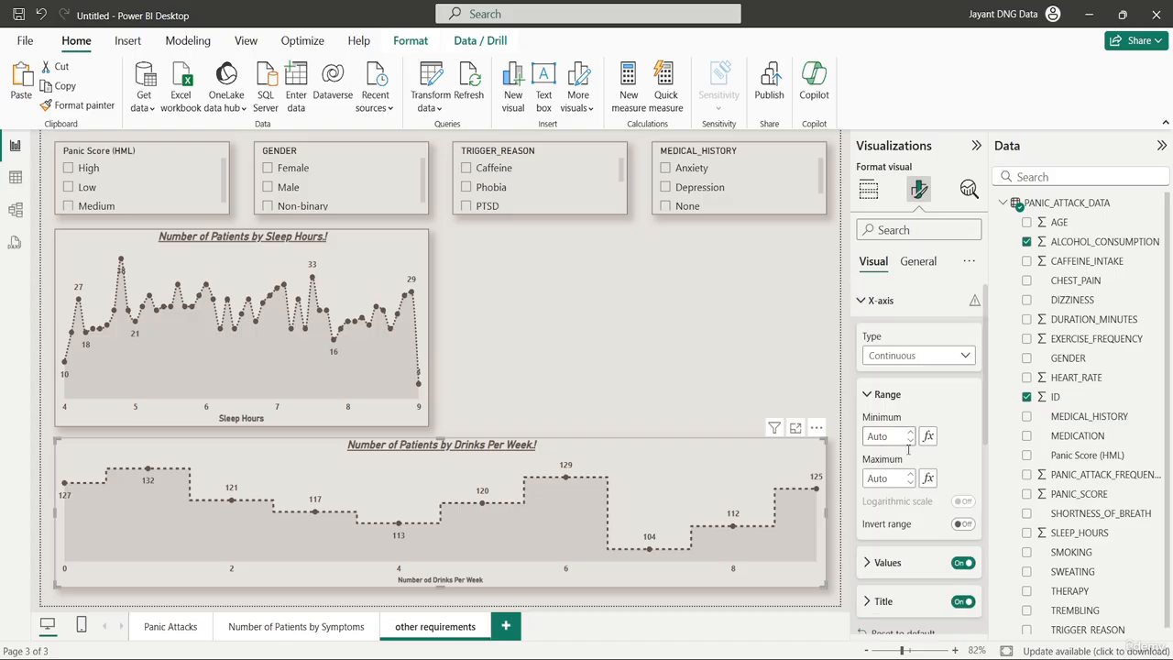
left_click(896, 601)
left_click(913, 431)
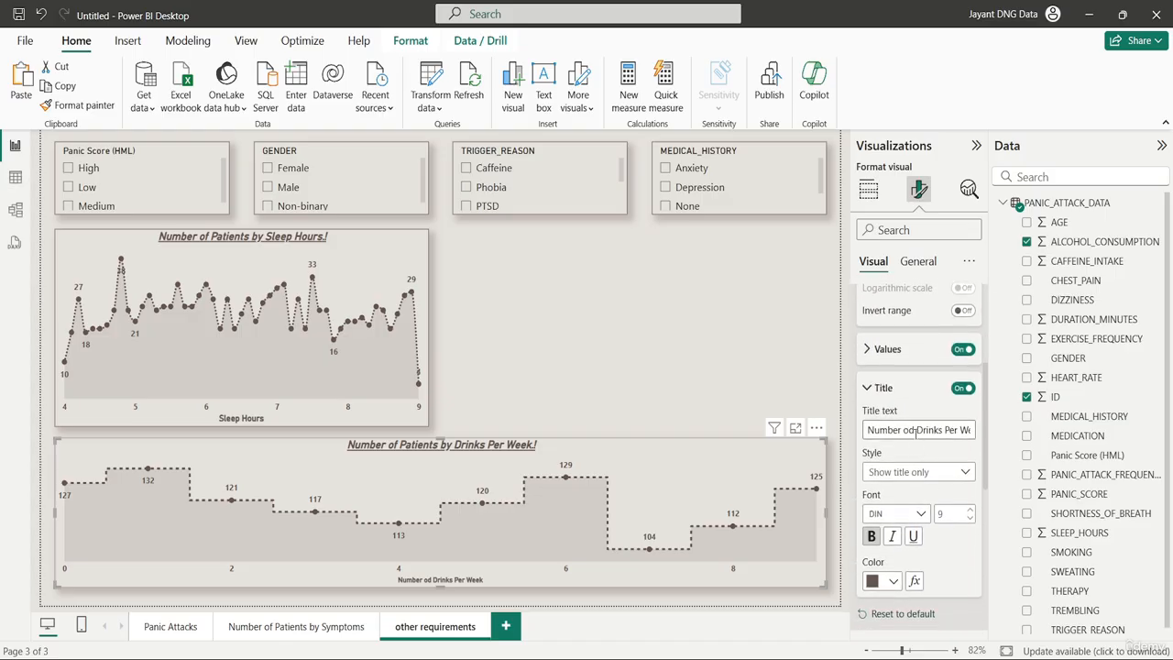
key("BackSpace")
type("f")
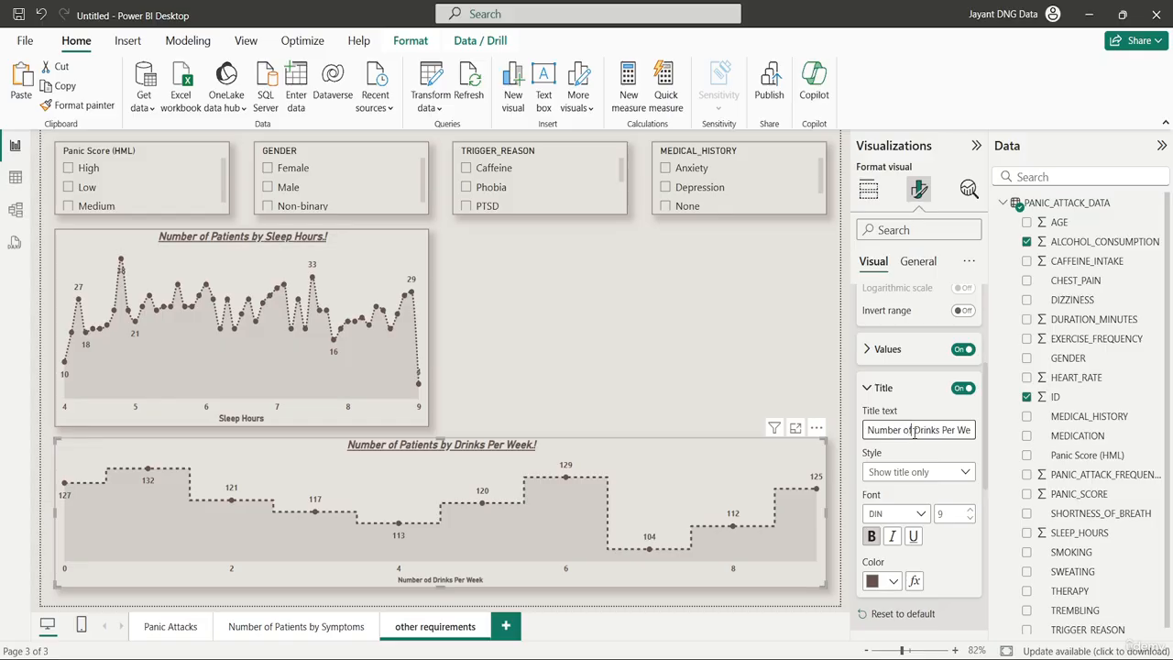
left_click(644, 382)
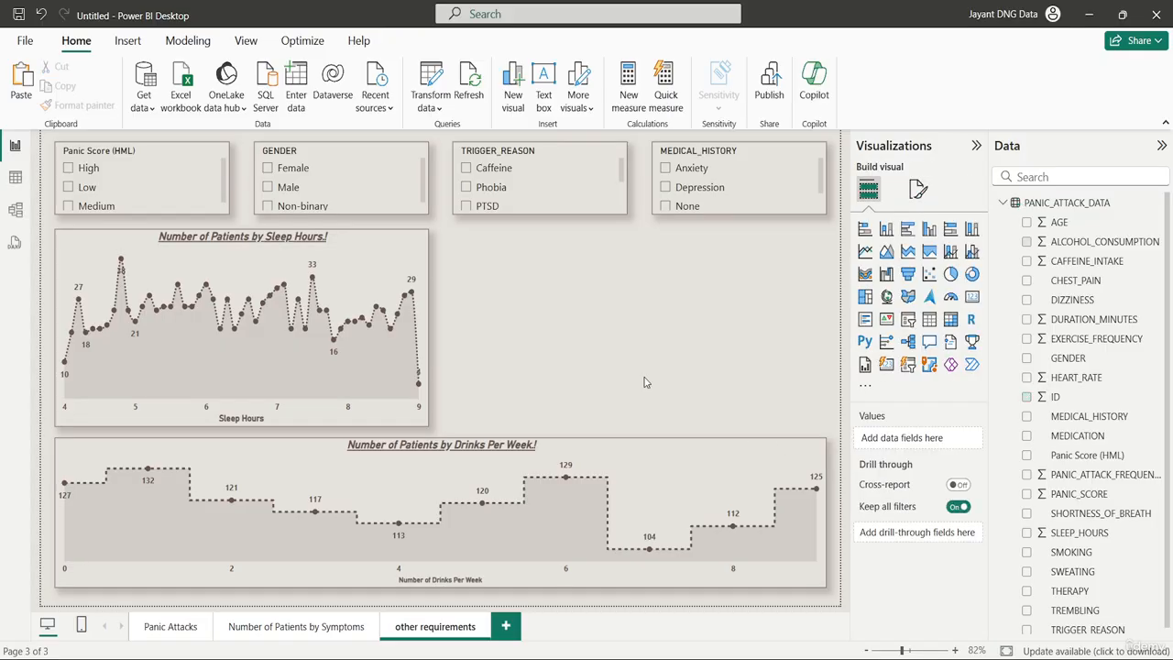
Duplicate the Sleep Hours area chart and place the copy in the empty space beside the original, aligned with it
left_click(374, 277)
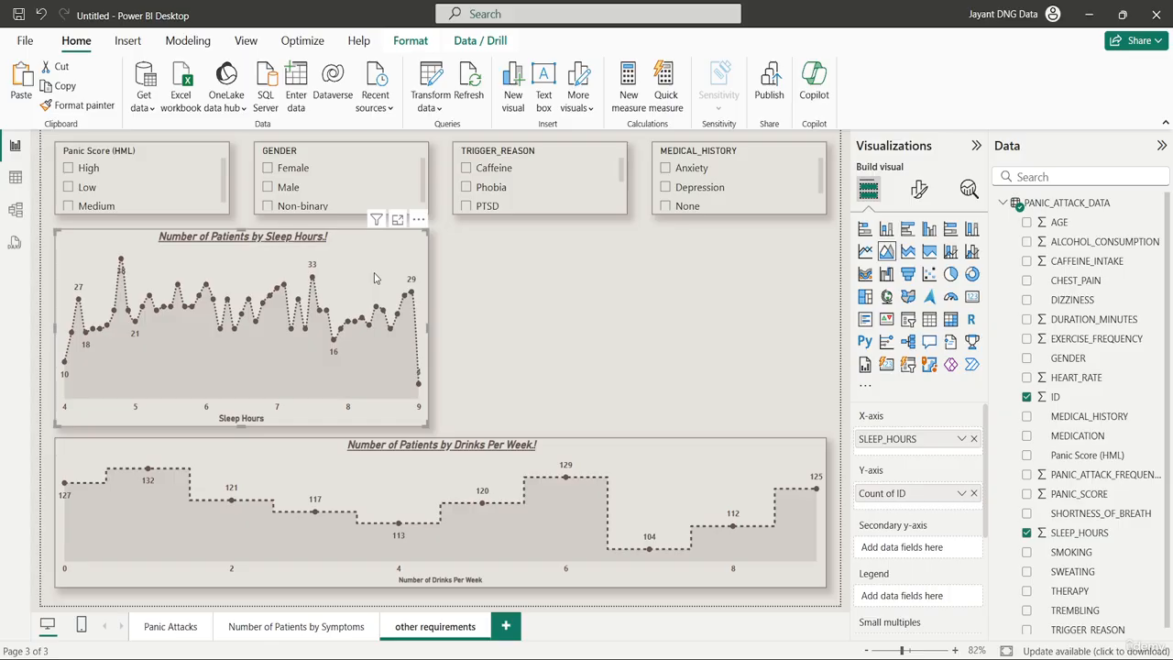
key("ctrl+c")
key("ctrl+v")
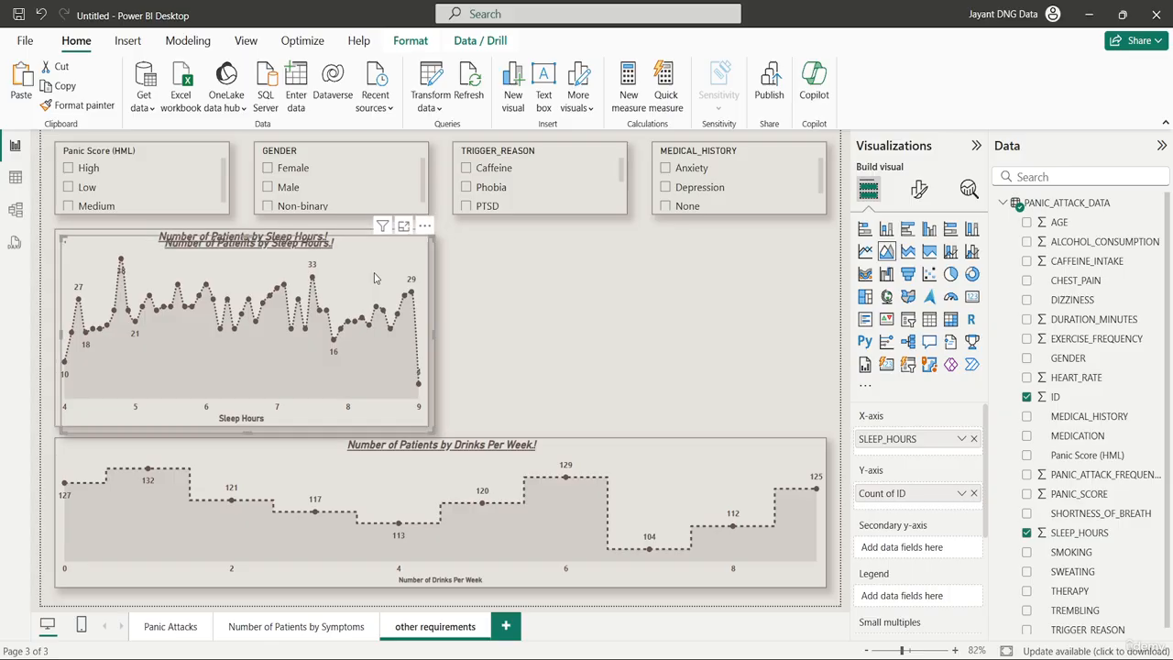
left_click_drag(374, 278, 769, 266)
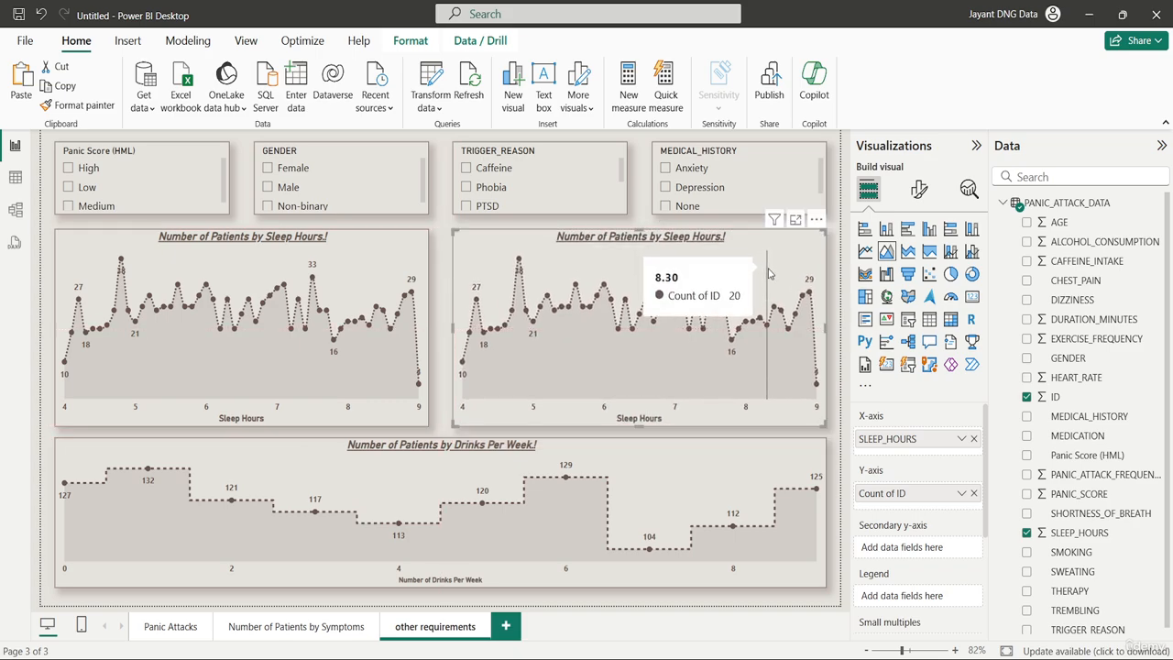
left_click(435, 262)
Replace SLEEP_HOURS with DURATION_MINUTES on the X-axis of the copied area chart and clear the field search
left_click(570, 269)
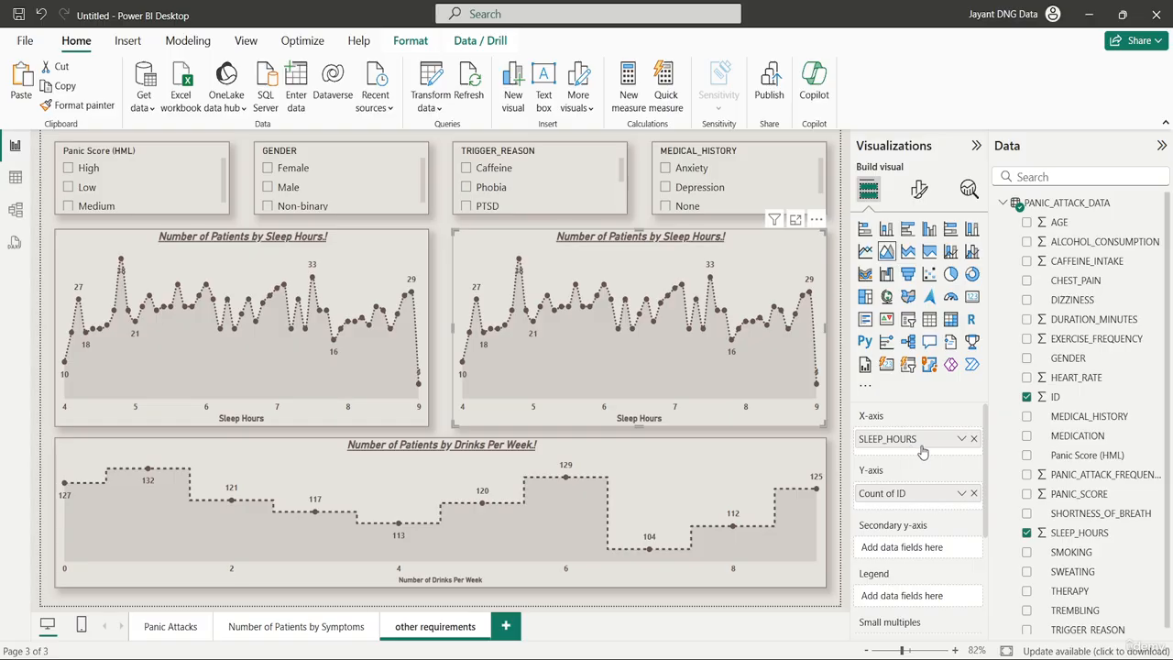
left_click(974, 440)
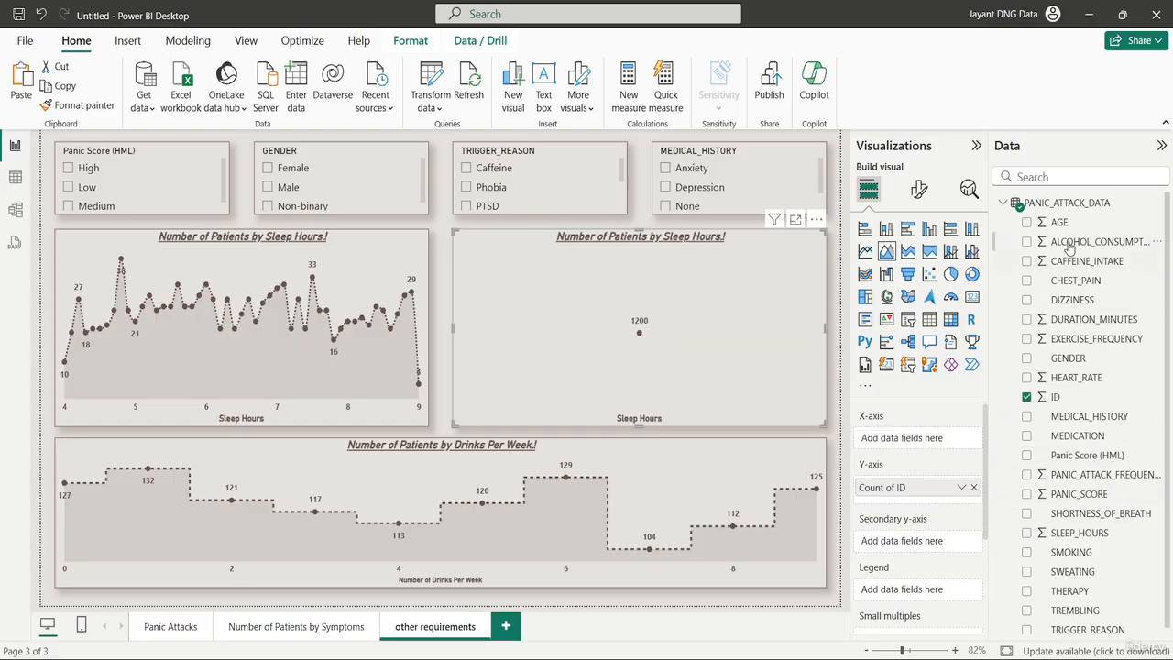
left_click(1061, 179)
type("dur")
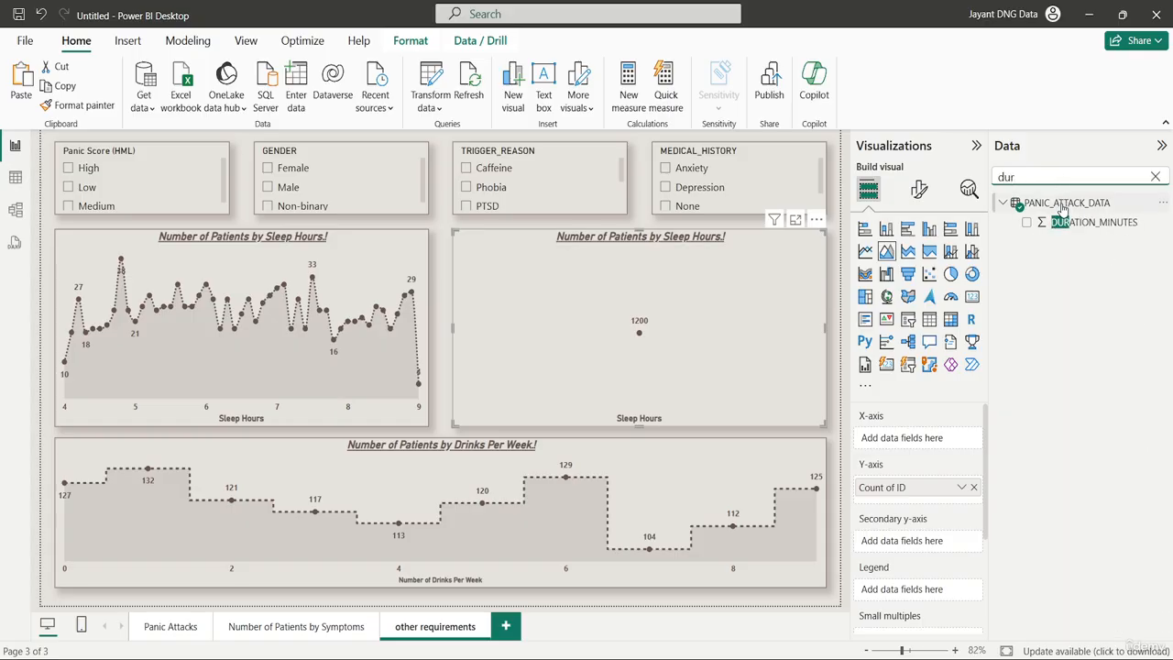
left_click_drag(1081, 232, 907, 441)
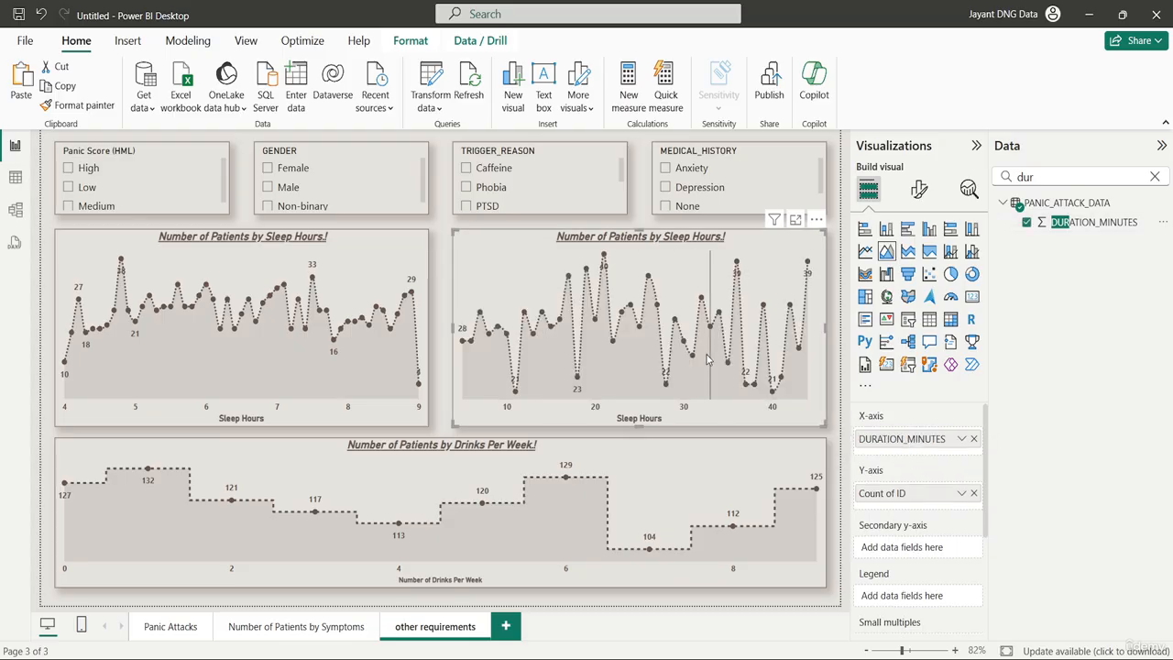
left_click(1154, 176)
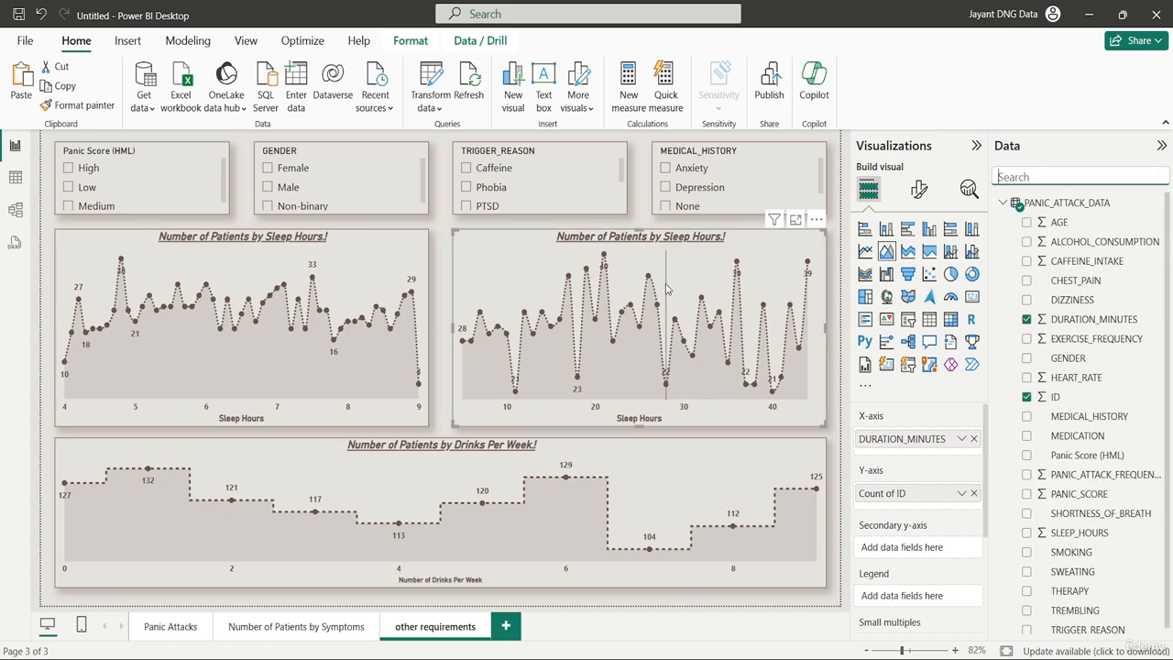
Change the title of the DURATION_MINUTES area chart to "Number of Patients by Panic Attack Duration (Min).!"
left_click(920, 190)
left_click(919, 261)
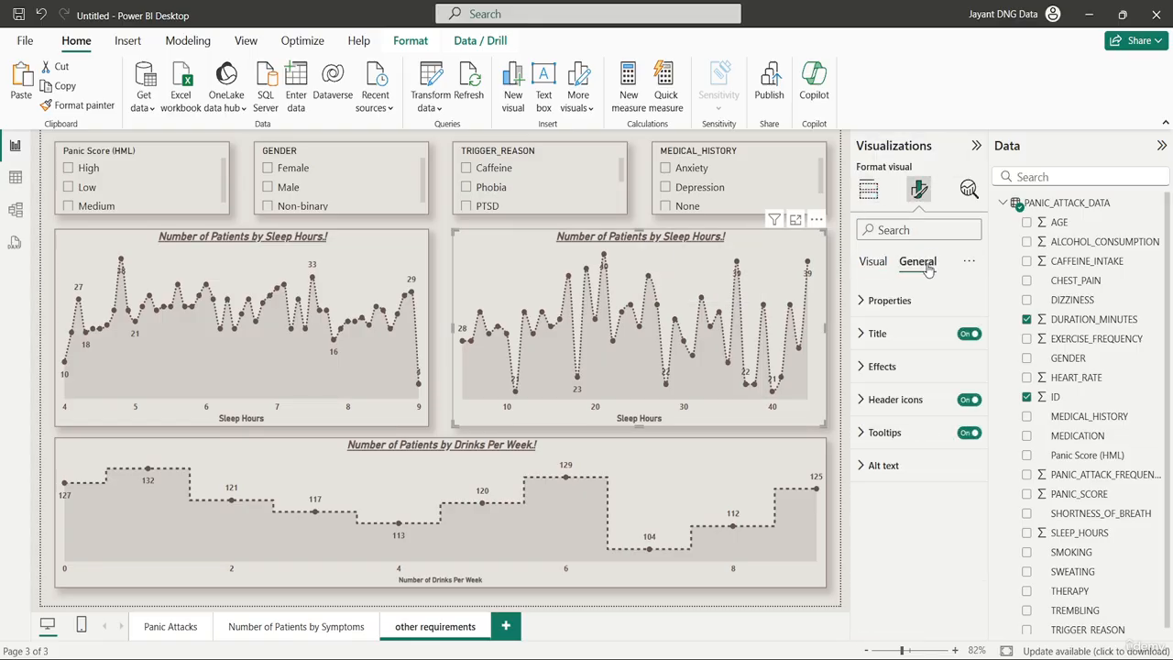
left_click(900, 335)
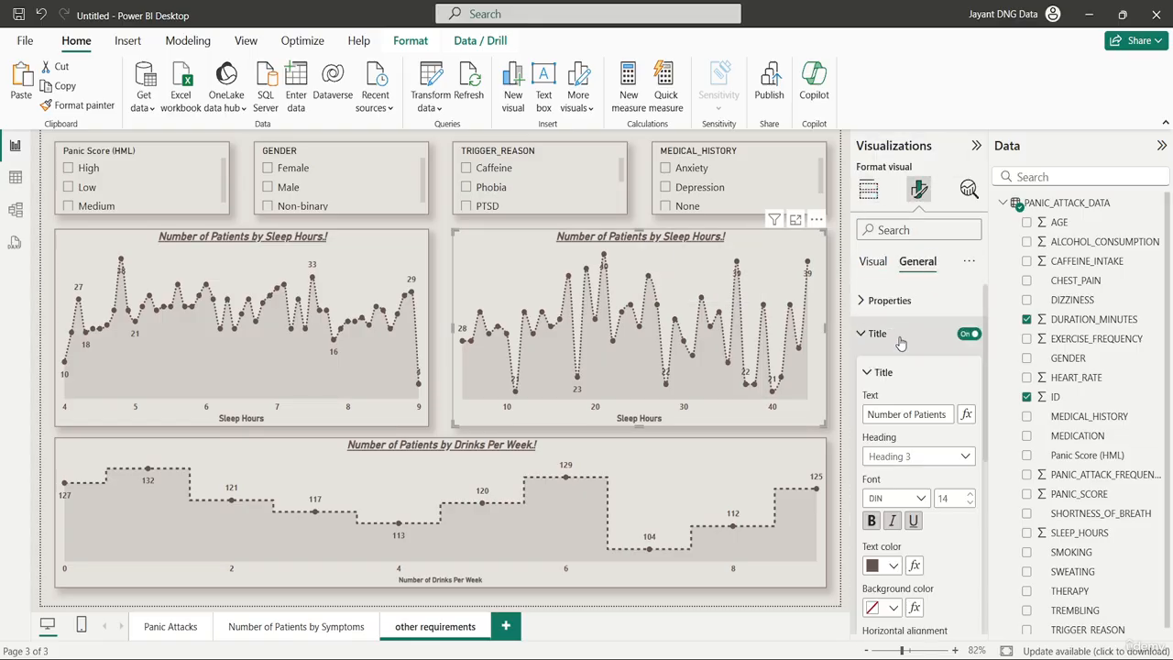
left_click(942, 414)
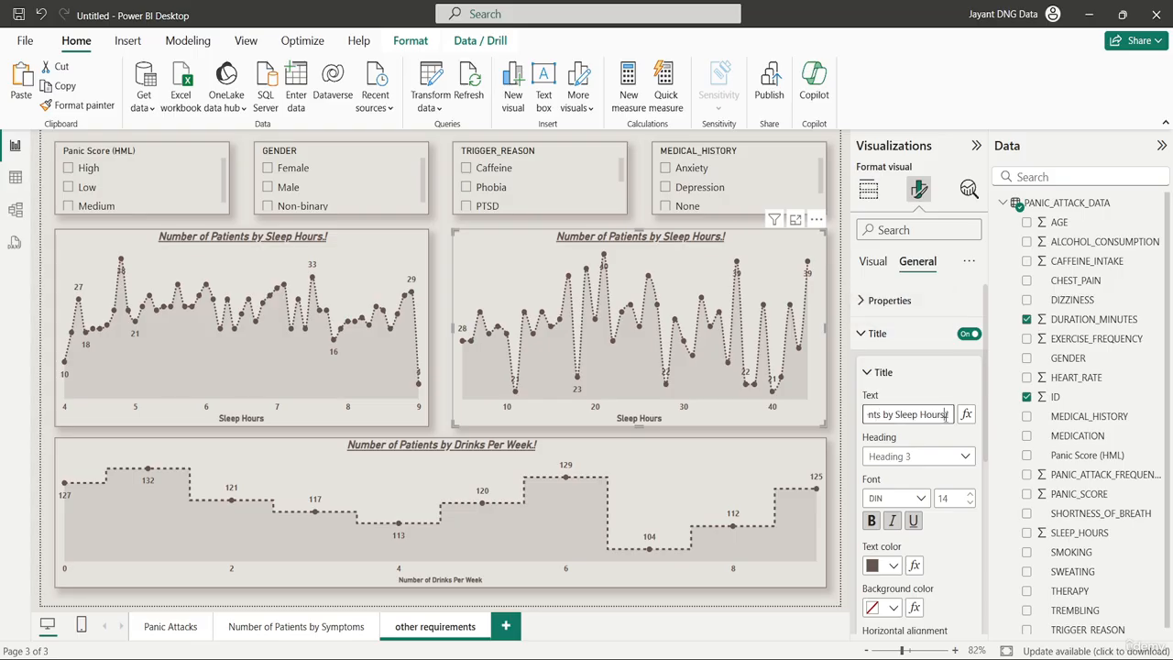
key("BackSpace")
key("BackSpace")
key("BackSpace")
key("BackSpace")
key("BackSpace")
key("BackSpace")
key("BackSpace")
key("BackSpace")
key("BackSpace")
key("BackSpace")
key("BackSpace")
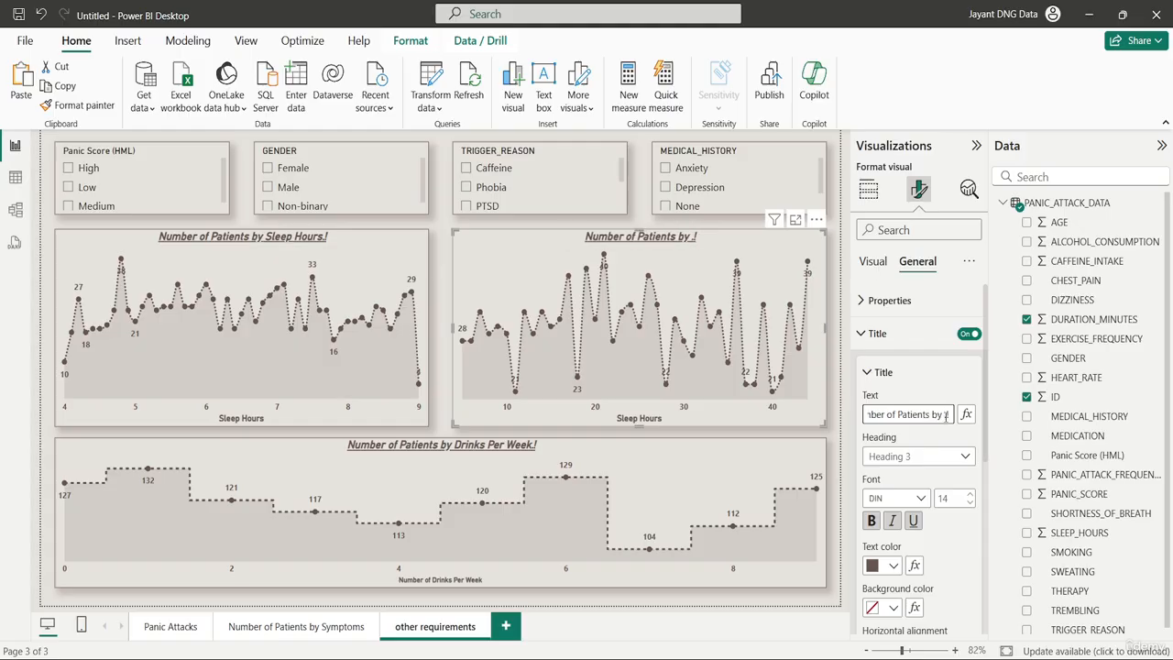
type("Panic Attack")
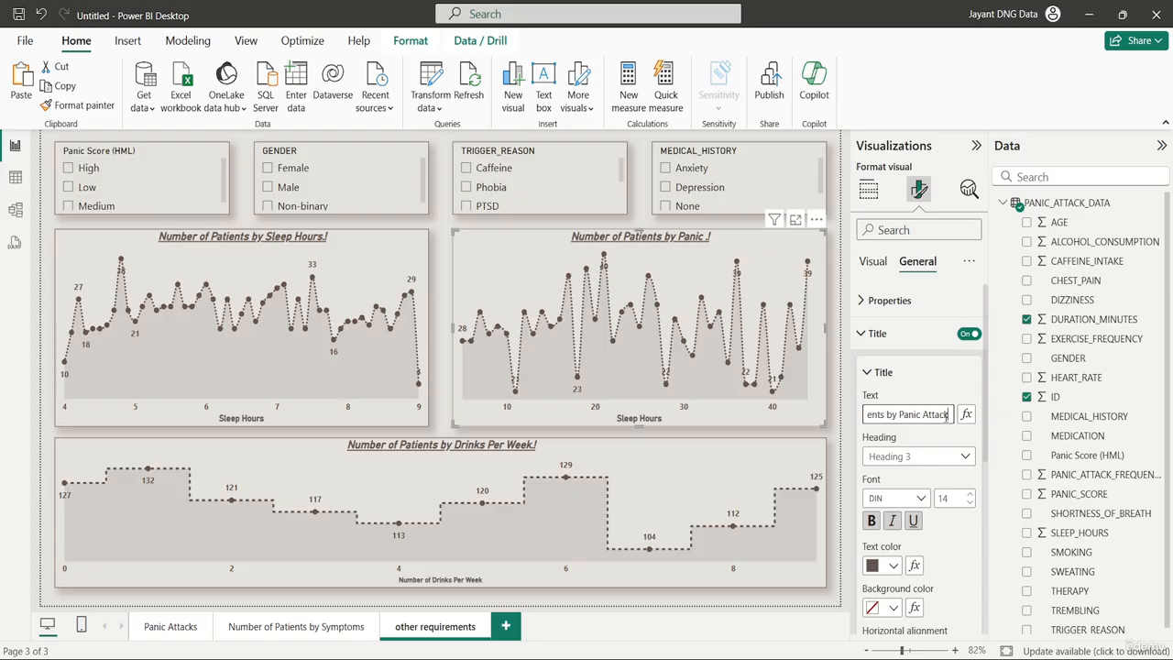
type(" Duration")
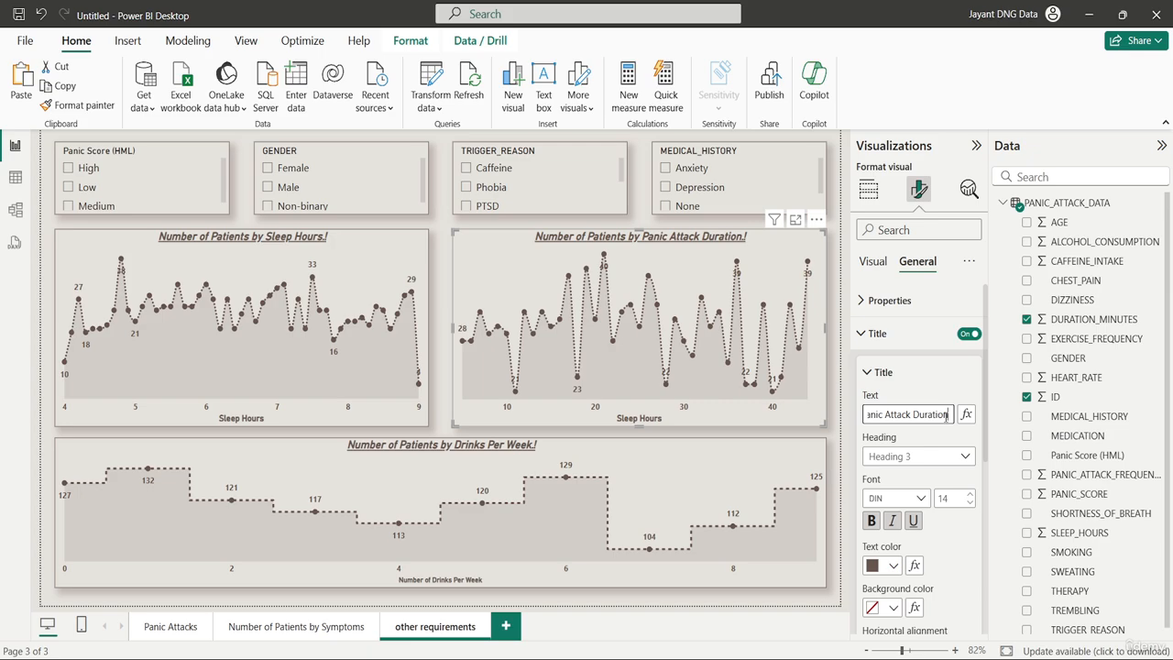
type(" (")
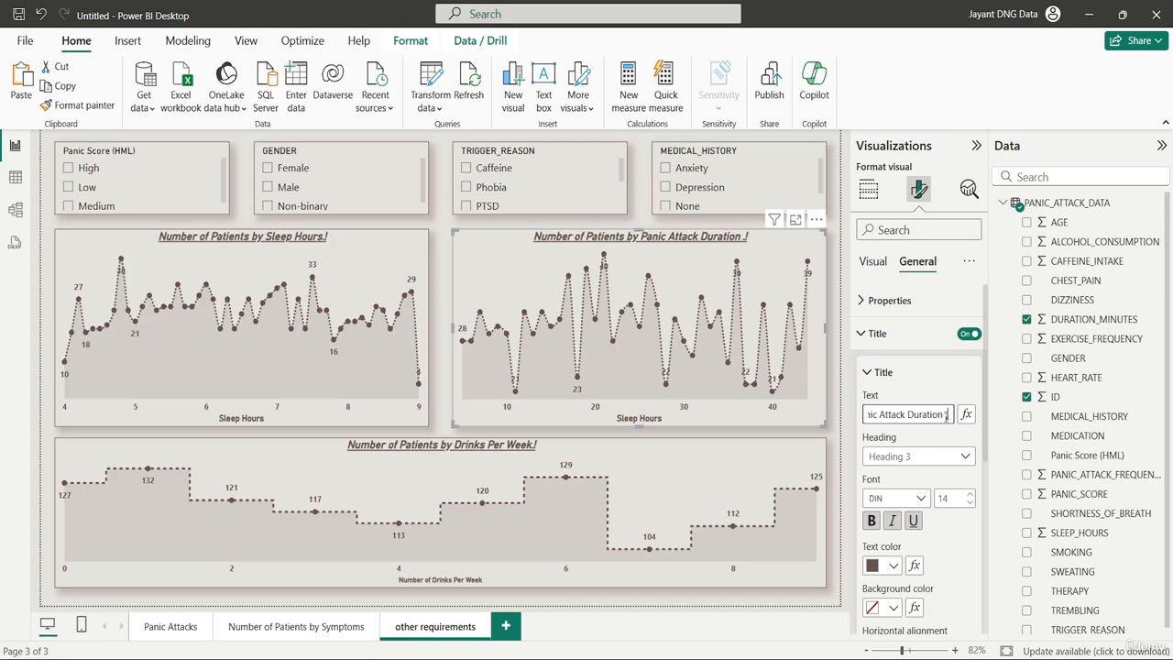
type("Min)")
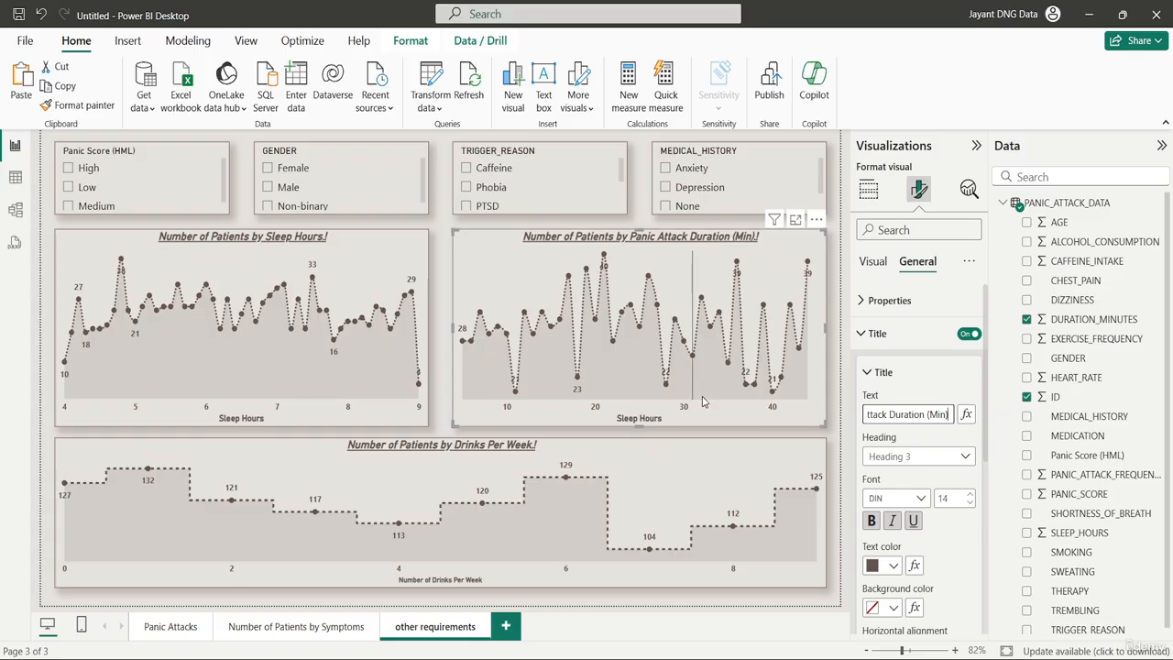
left_click(738, 419)
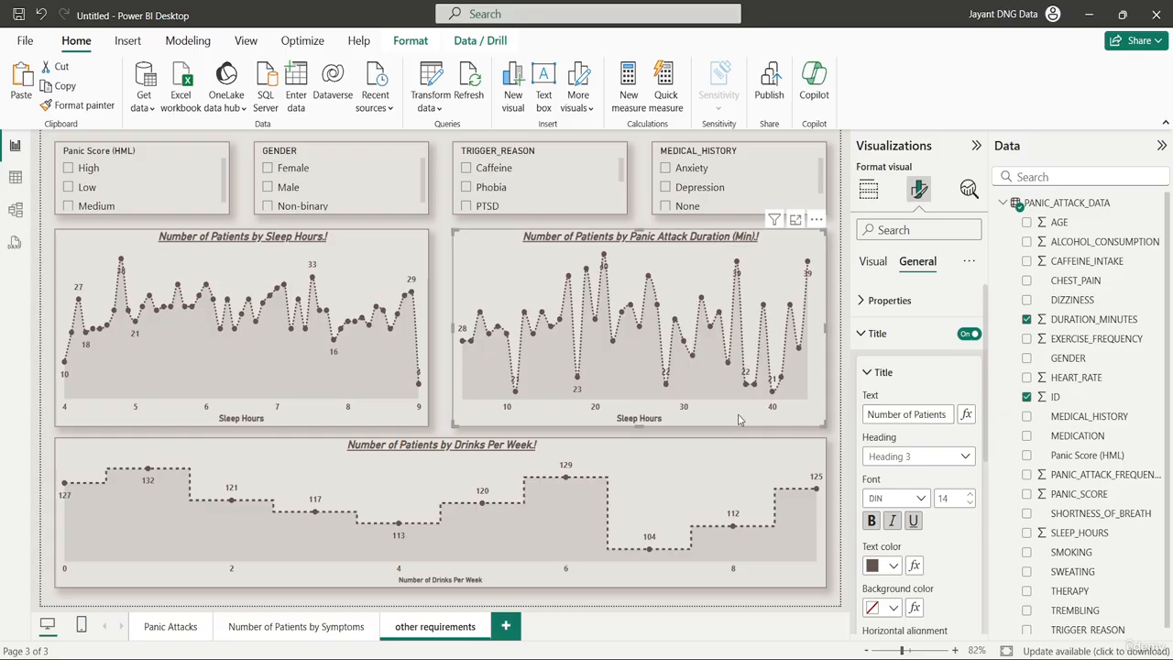
Set the X-axis title of the DURATION_MINUTES area chart to "Panic Attack Duration", then deselect the chart and collapse the Visualizations pane
left_click(873, 263)
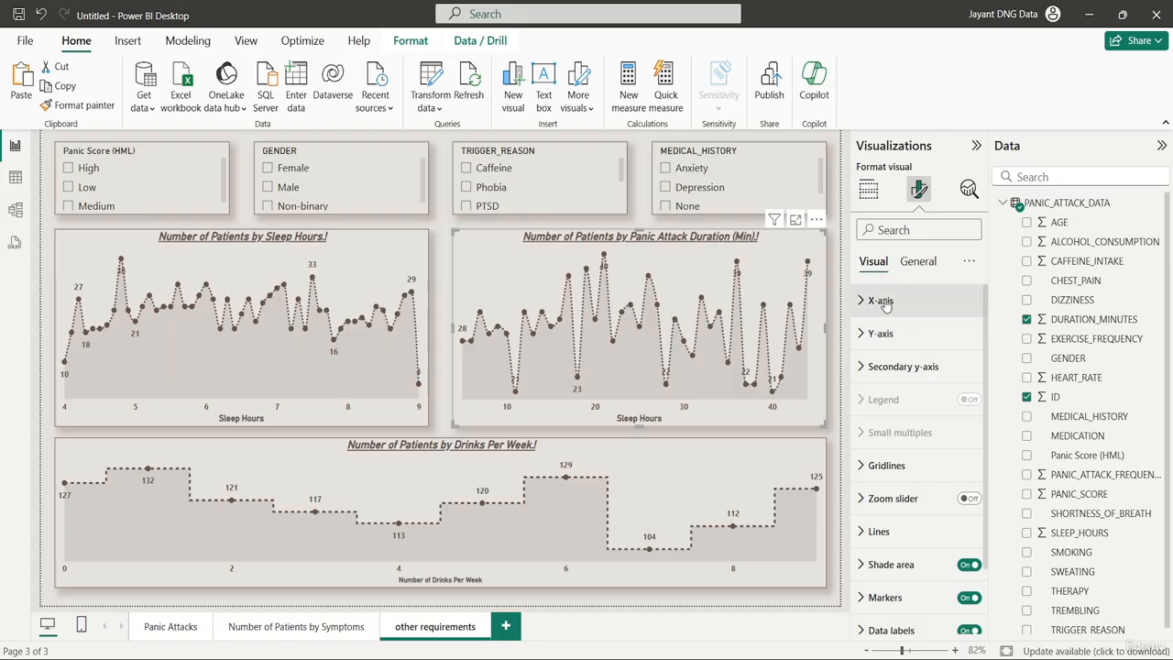
left_click(885, 302)
left_click(884, 601)
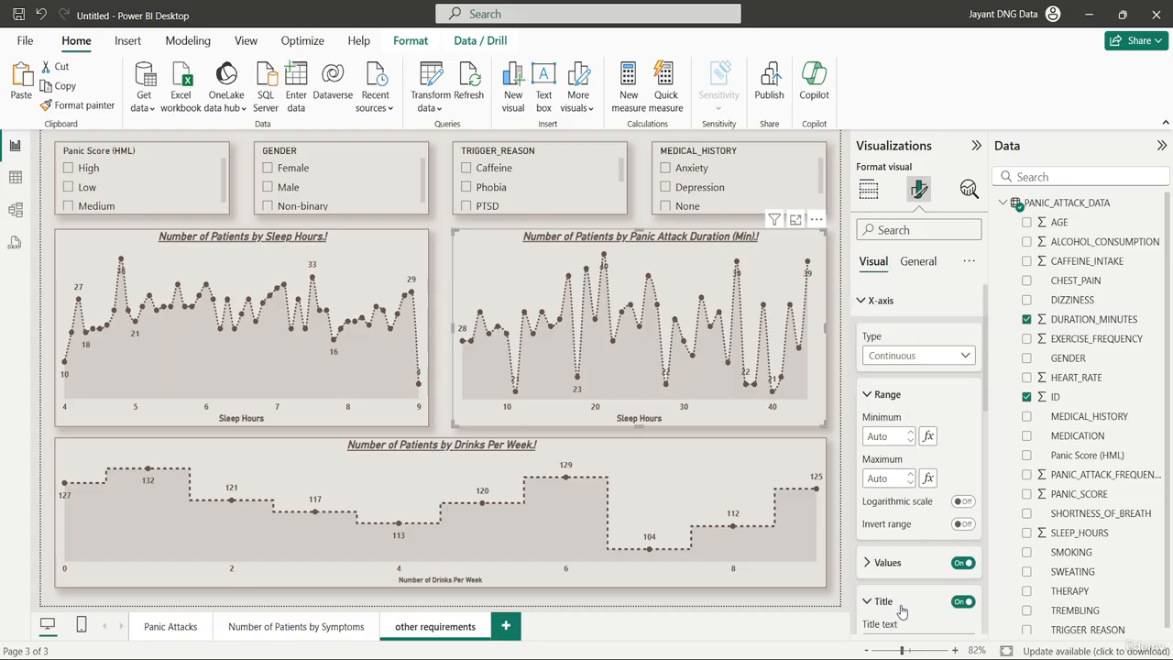
scroll(935, 458, "down", 5)
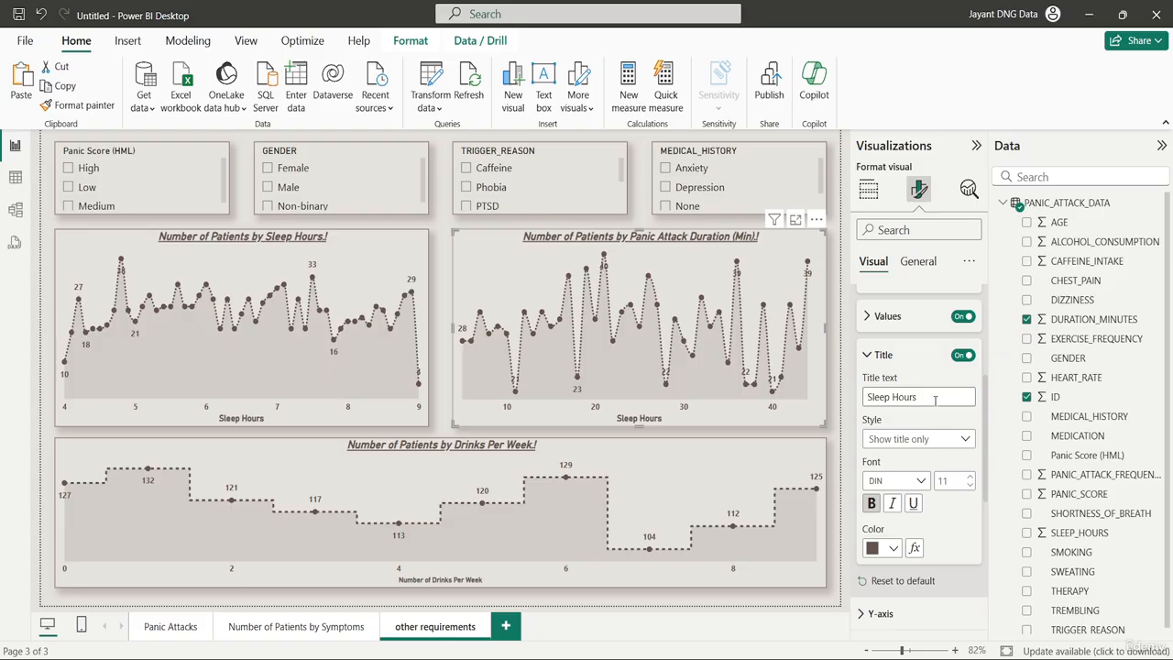
triple_click(934, 399)
type("Pan")
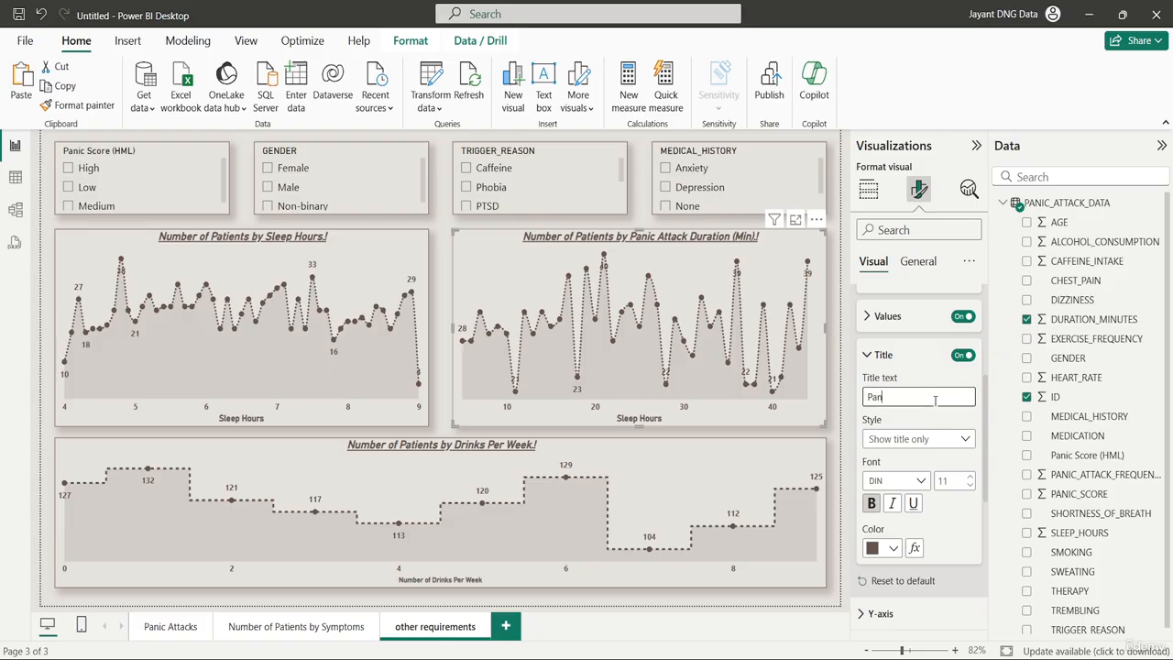
type("ic Attack Duration")
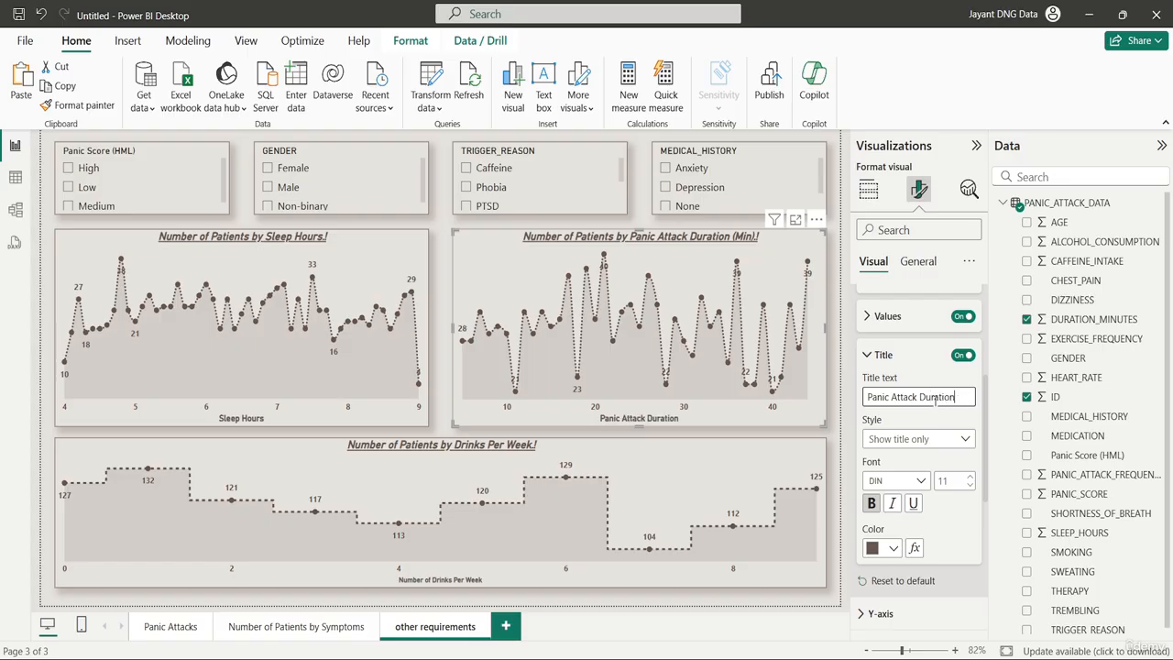
left_click(837, 272)
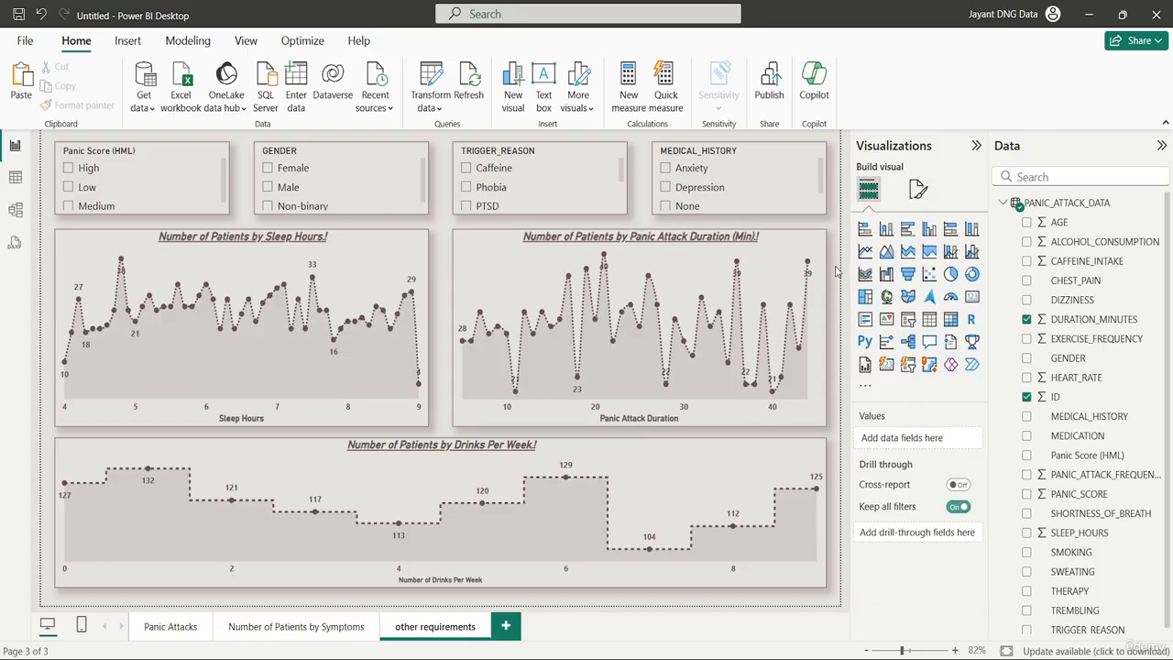
left_click(975, 145)
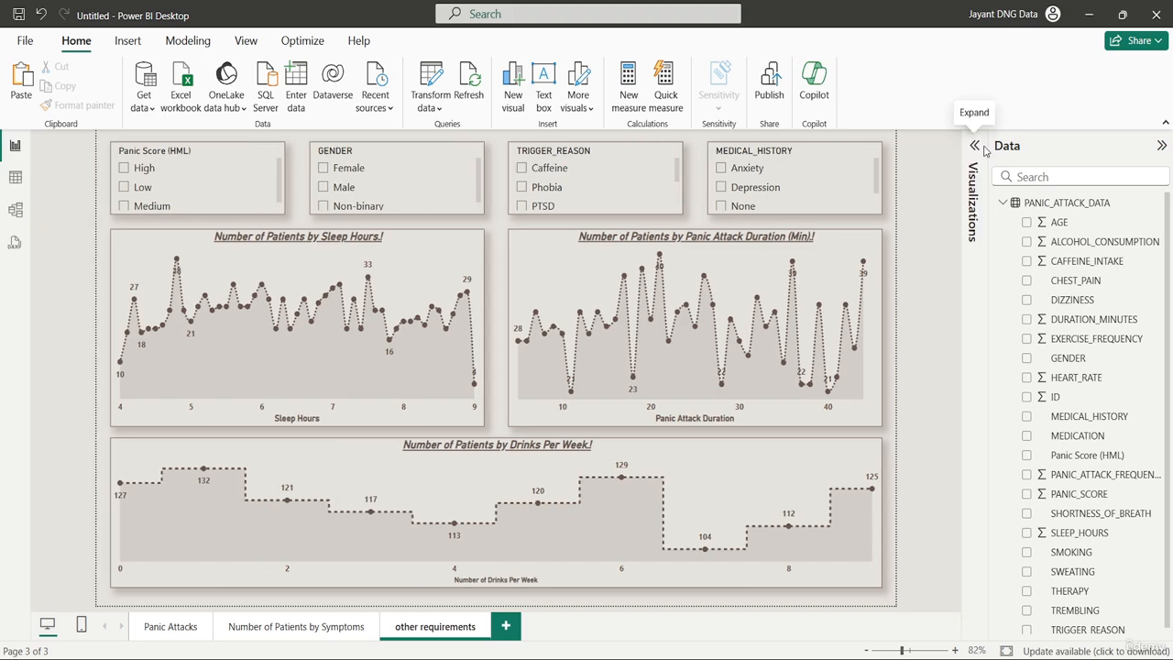
Collapse the Data pane and test the page's slicers with trigger reason Phobia, gender Male and panic score Low
left_click(1001, 206)
left_click(1161, 145)
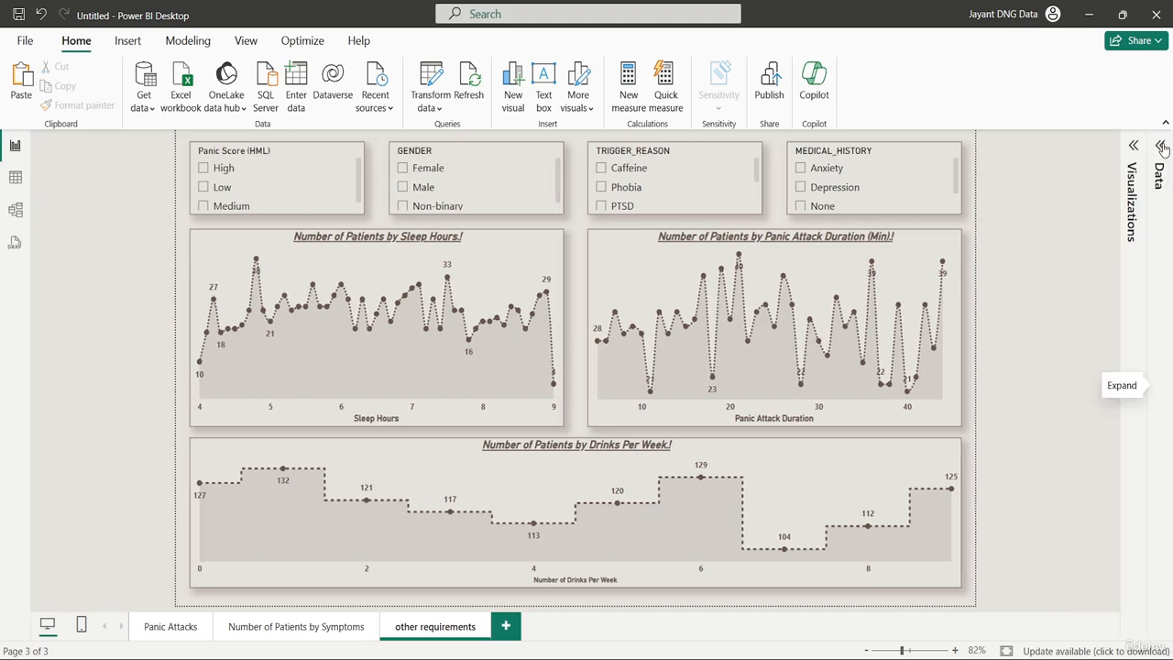
left_click(623, 190)
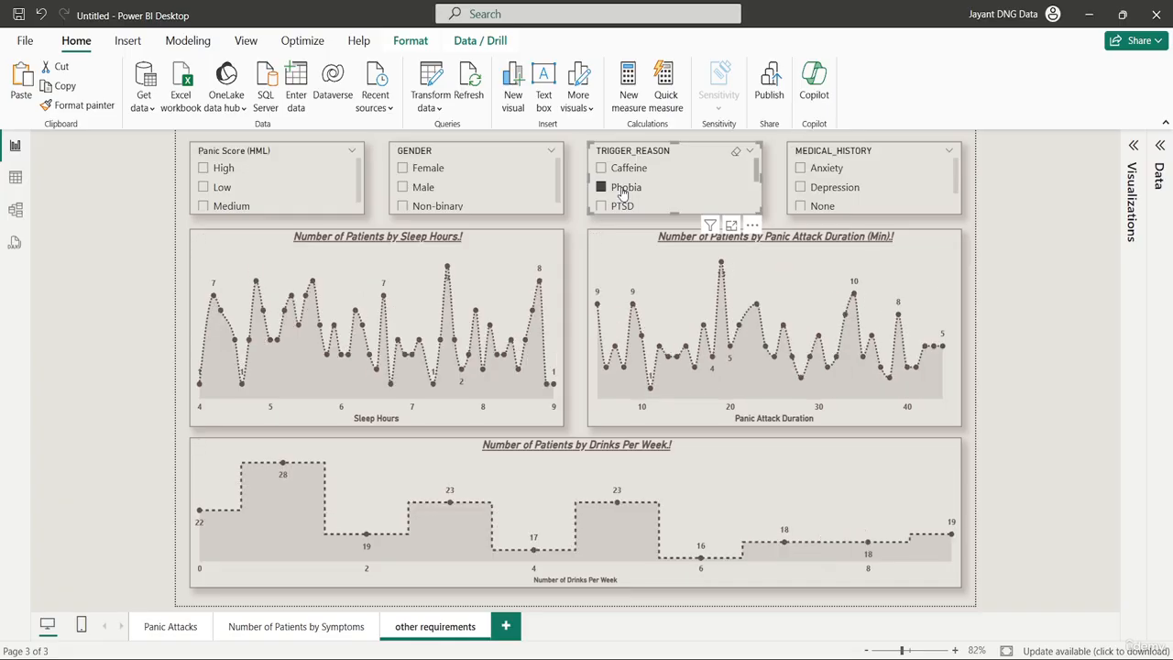
left_click(419, 188)
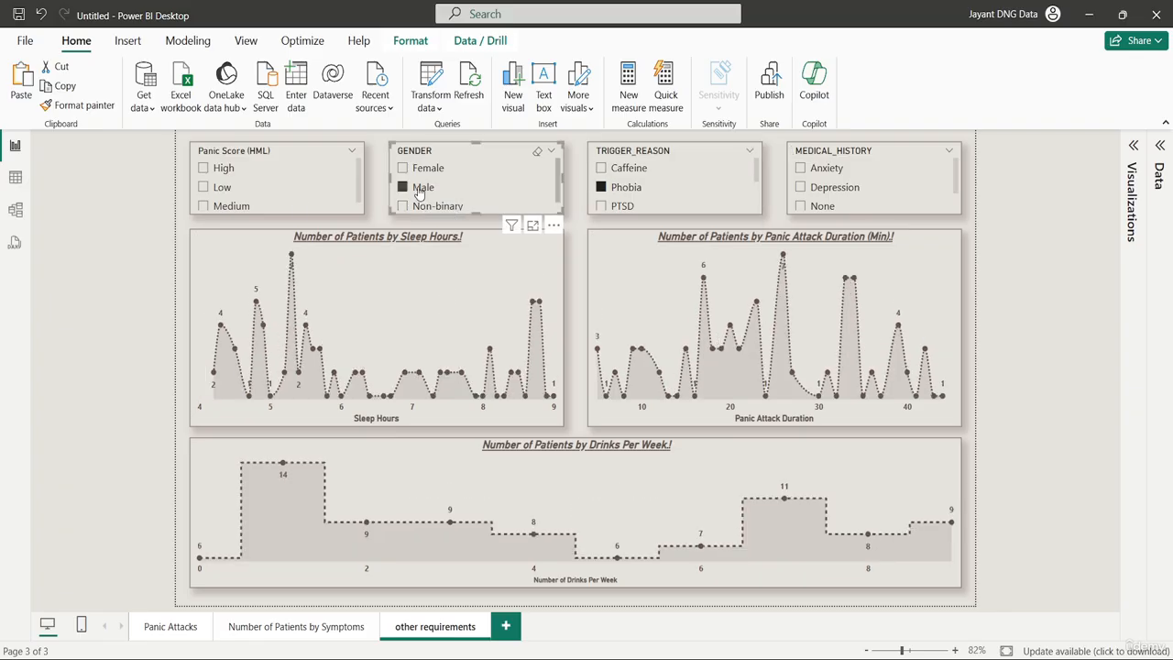
left_click(221, 189)
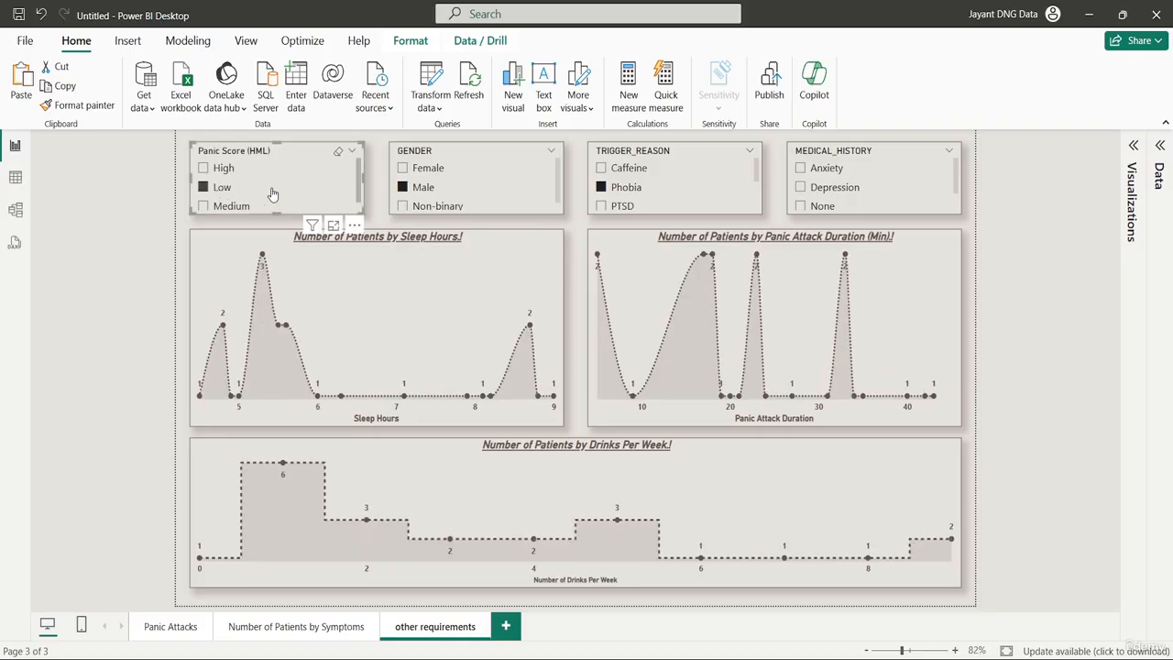
Clear the selections in the Panic Score (HML), GENDER and TRIGGER_REASON slicers
left_click(338, 158)
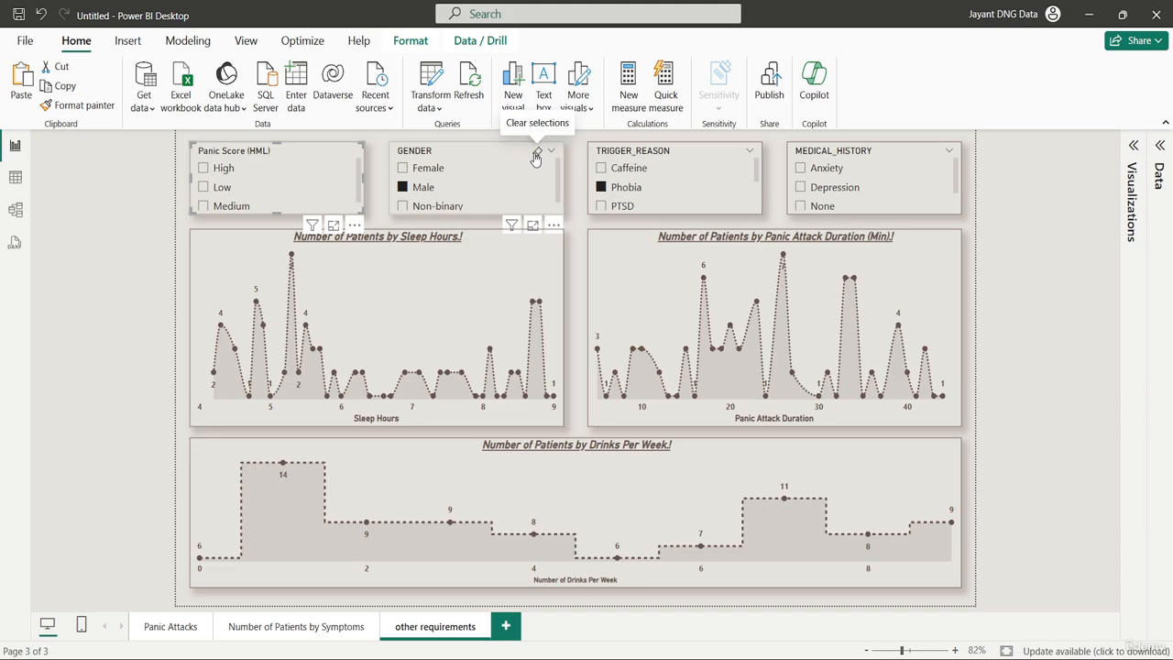
left_click(536, 156)
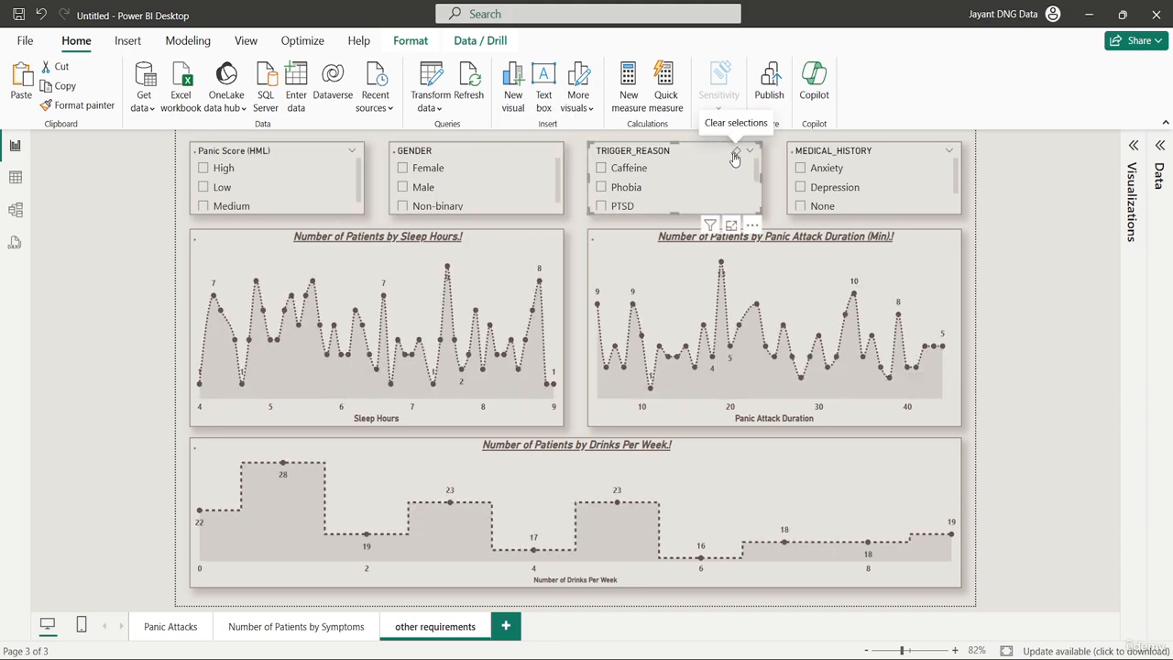
left_click(733, 154)
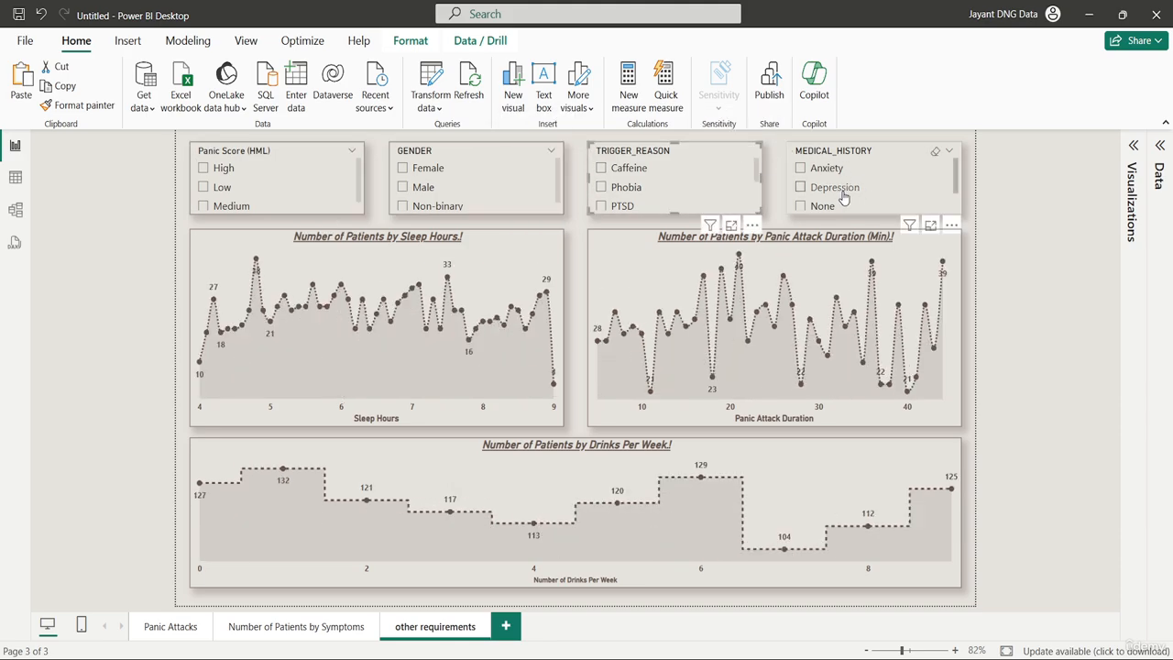
Test the MEDICAL_HISTORY slicer with Depression, clear its selection and deselect the slicer
left_click(843, 194)
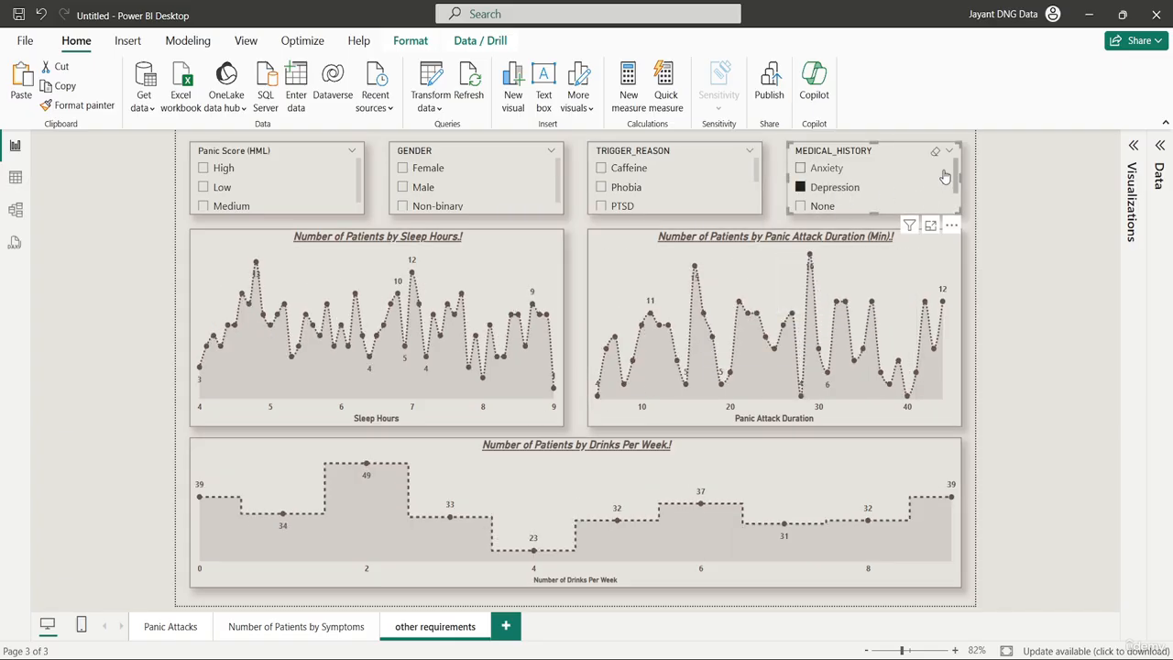
left_click(935, 152)
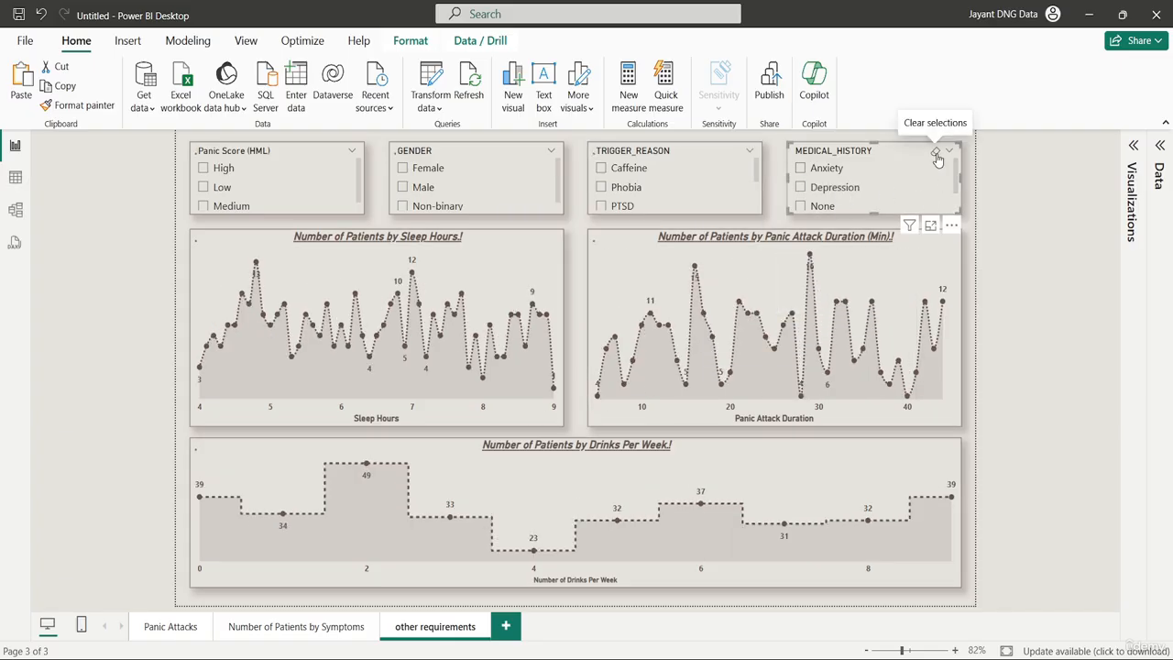
left_click(971, 316)
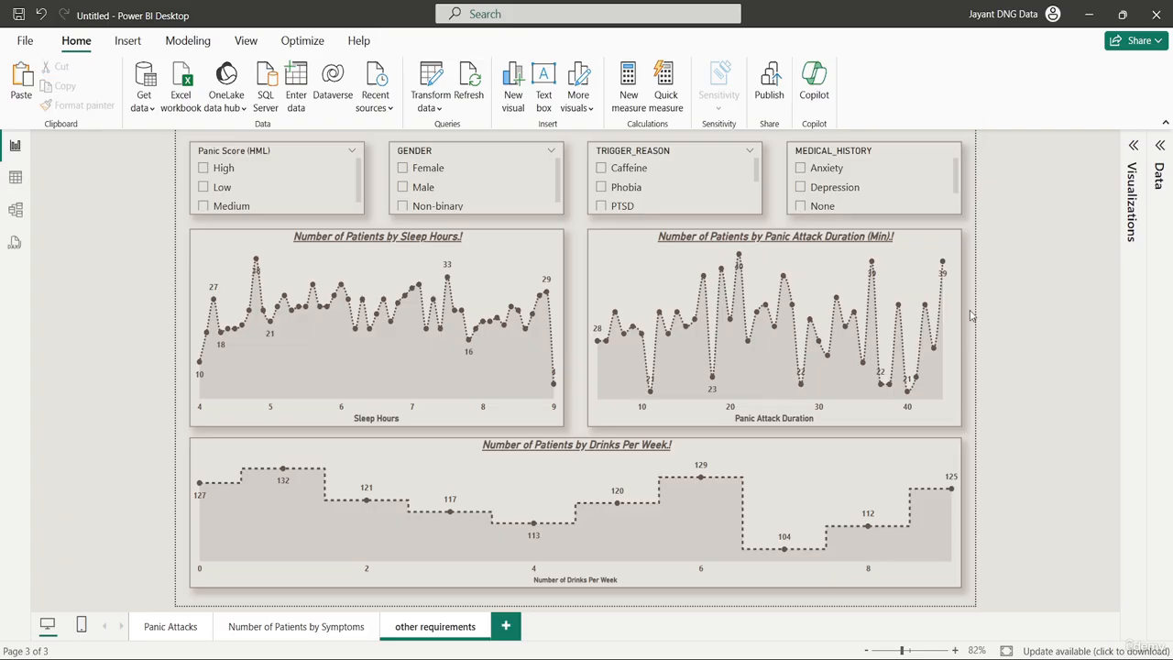